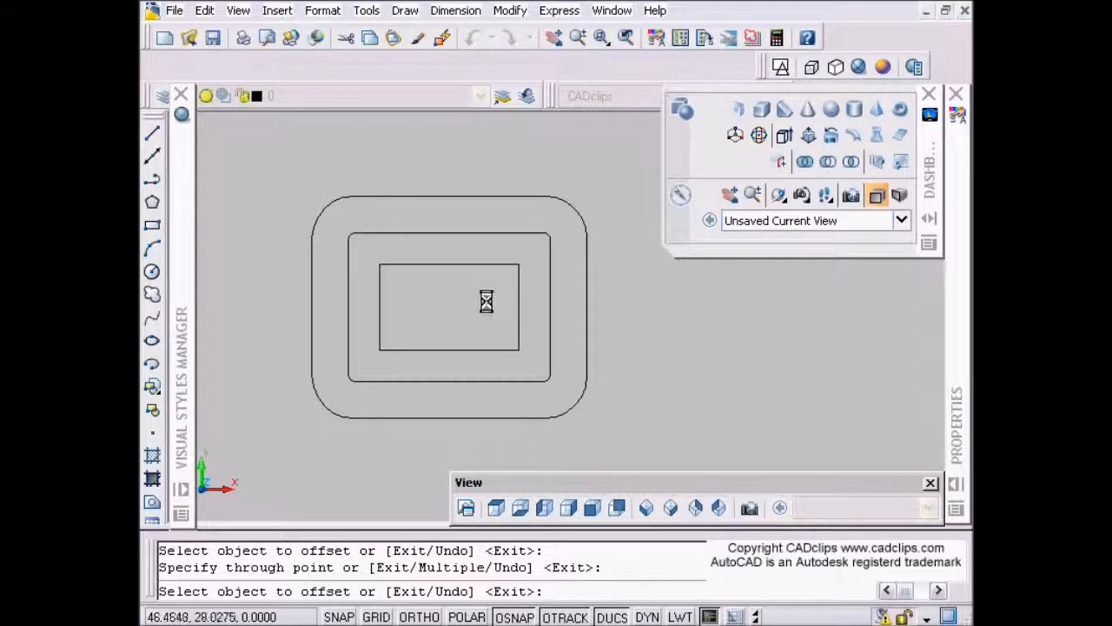
# Step: Offset the innermost rectangle inward to add a fourth, smallest concentric profile, and finish the Offset command
pyautogui.click(490, 264)
pyautogui.click(479, 296)
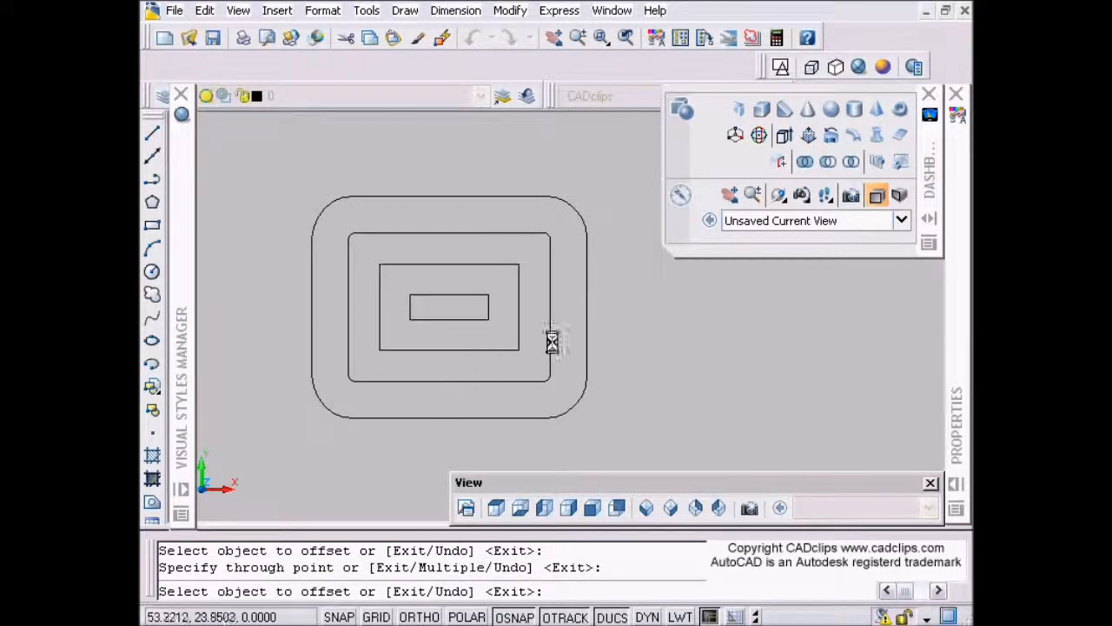
pyautogui.press('Escape')
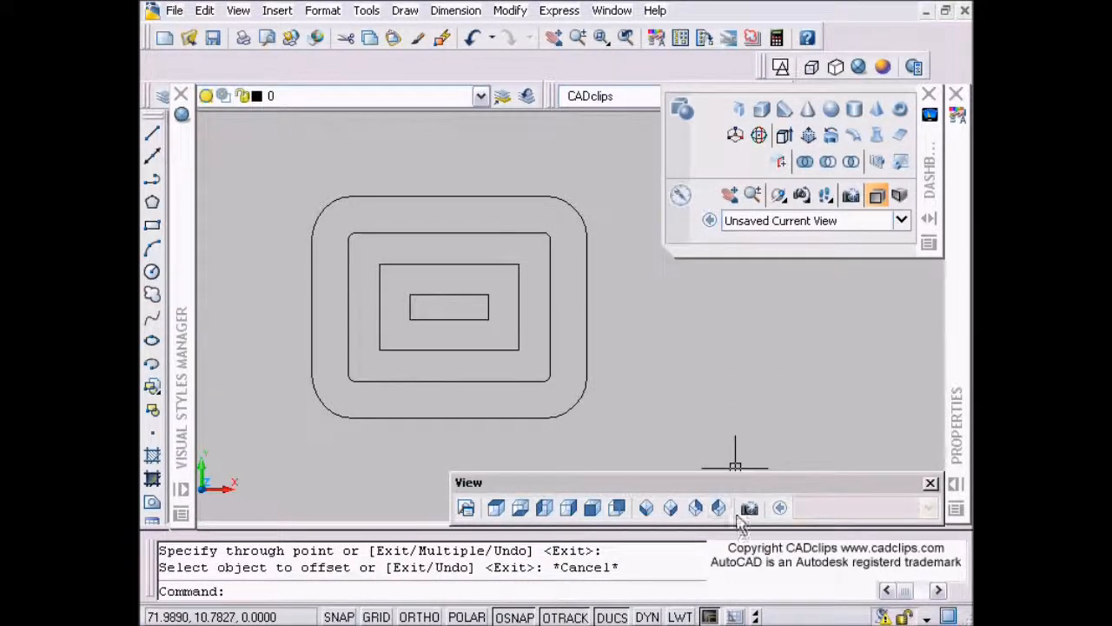
# Step: Show the four profiles in the southeast isometric view with the 3D Hidden visual style
pyautogui.click(670, 508)
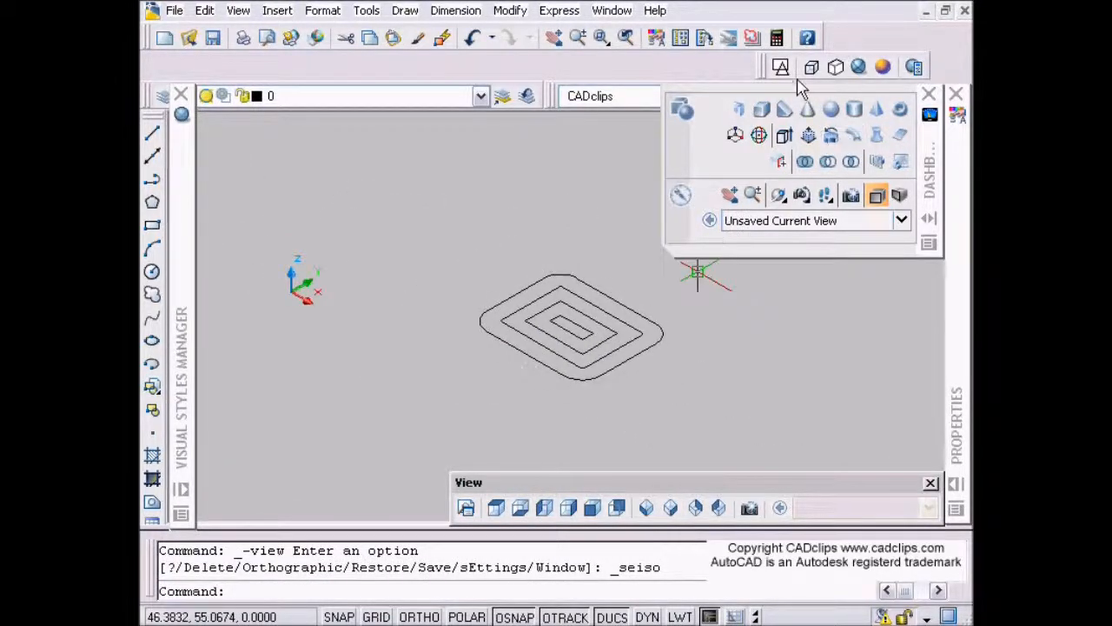
pyautogui.click(781, 67)
pyautogui.click(611, 315)
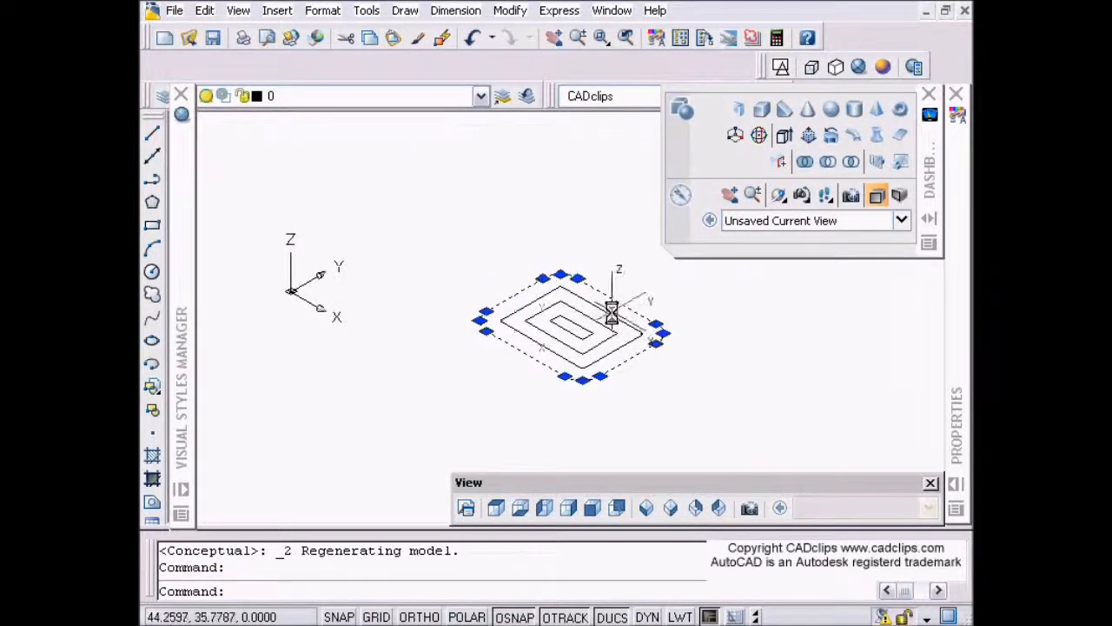
pyautogui.press('Escape')
pyautogui.click(836, 70)
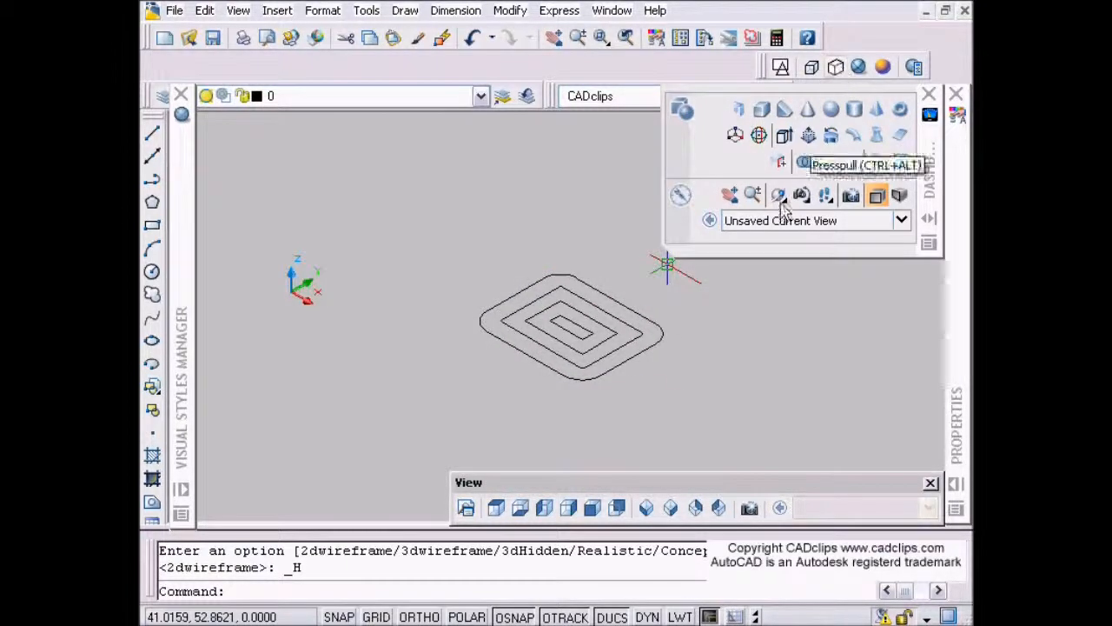
# Step: Move the second-largest profile 5 units up along the Z axis with the grip tool
pyautogui.click(527, 306)
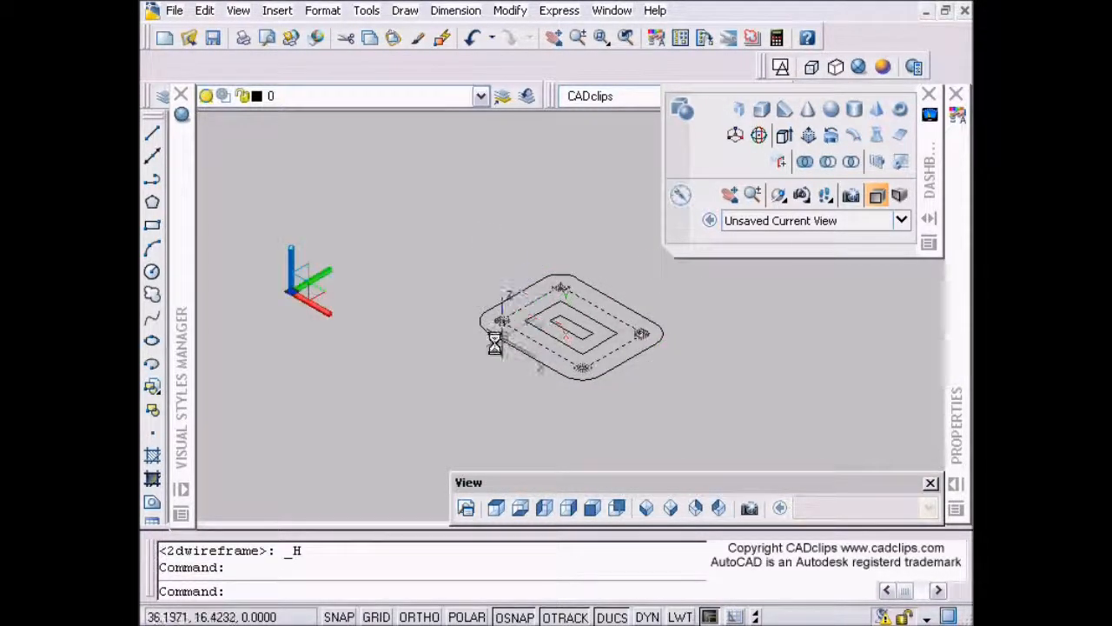
pyautogui.click(296, 262)
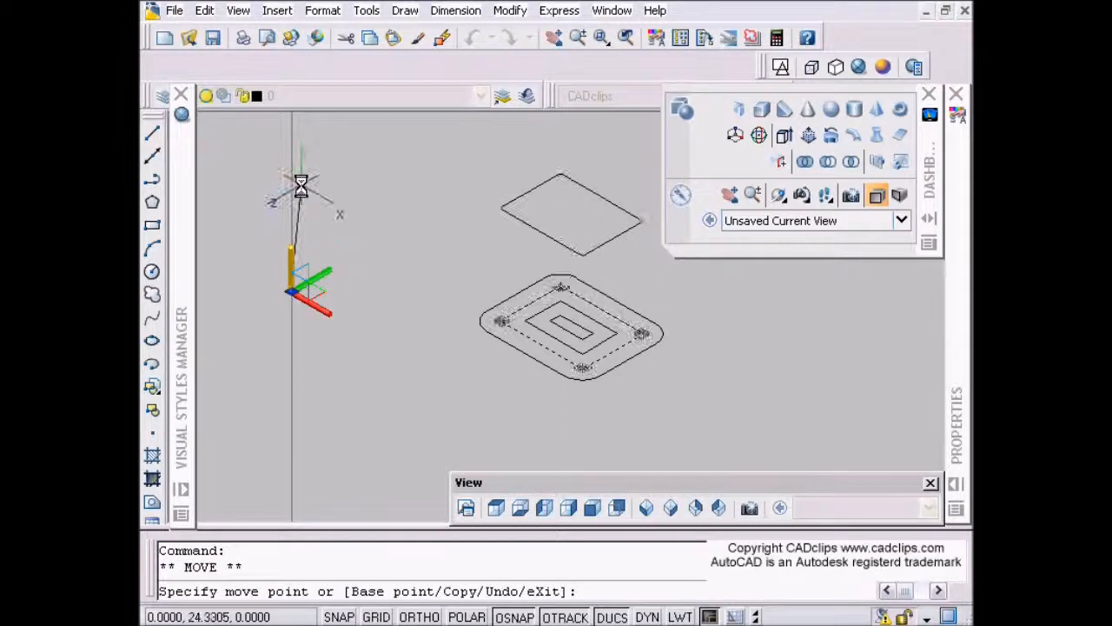
pyautogui.write('5')
pyautogui.press('Return')
pyautogui.press('Escape')
pyautogui.press('Escape')
# Step: Move the third-largest profile 10 units up along the Z axis with the grip tool
pyautogui.click(588, 317)
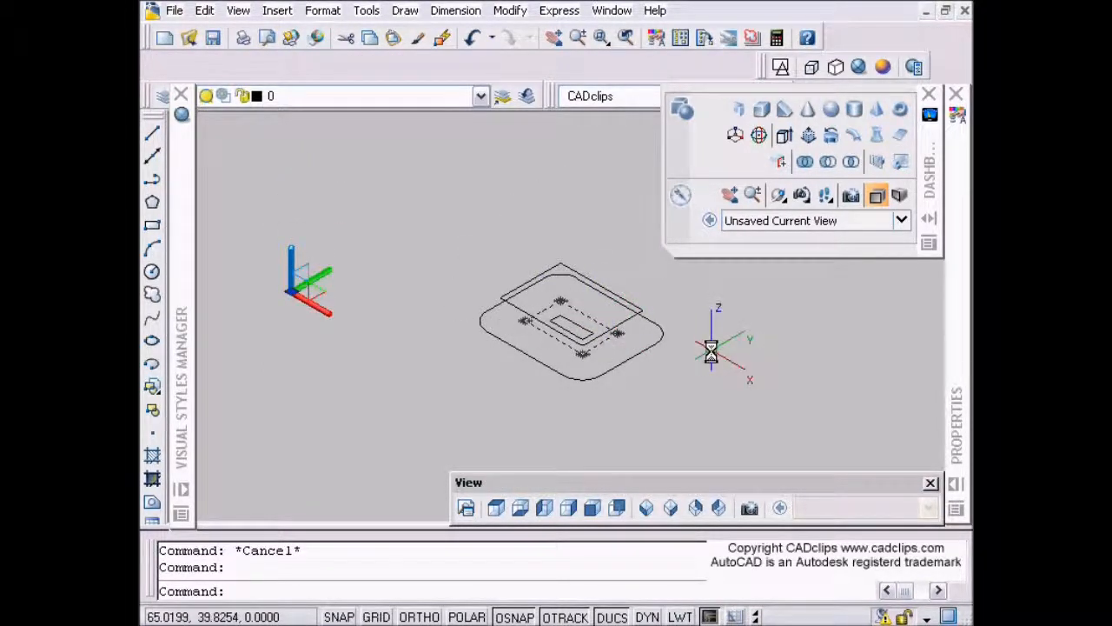
pyautogui.click(295, 262)
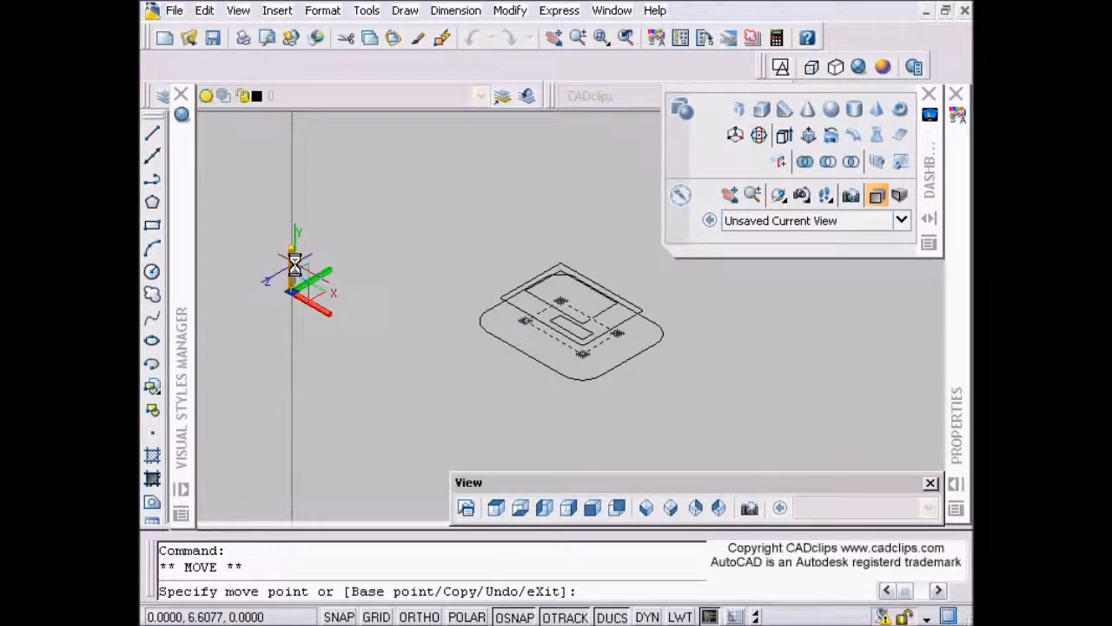
pyautogui.write('10')
pyautogui.press('Return')
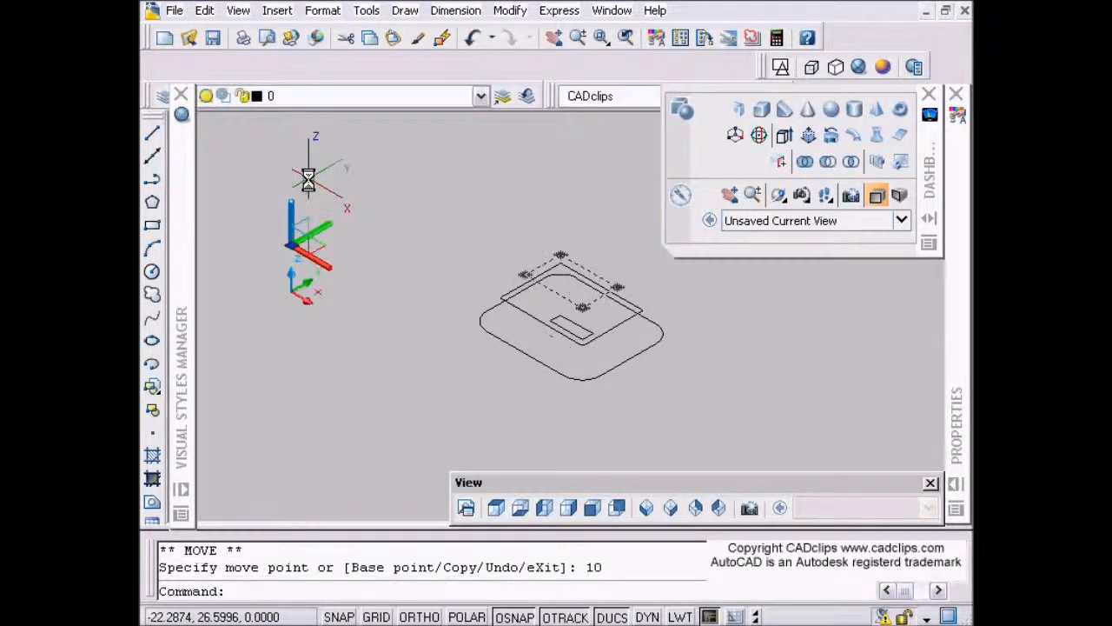
pyautogui.press('Escape')
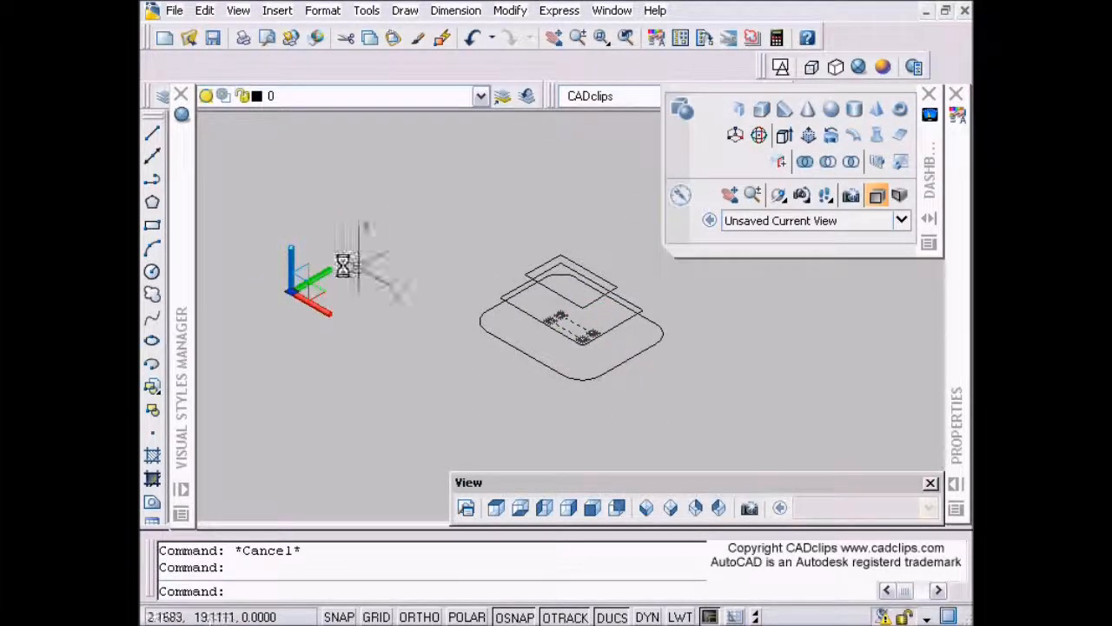
# Step: Move the smallest profile 15 units up along the Z axis with the grip tool
pyautogui.click(287, 251)
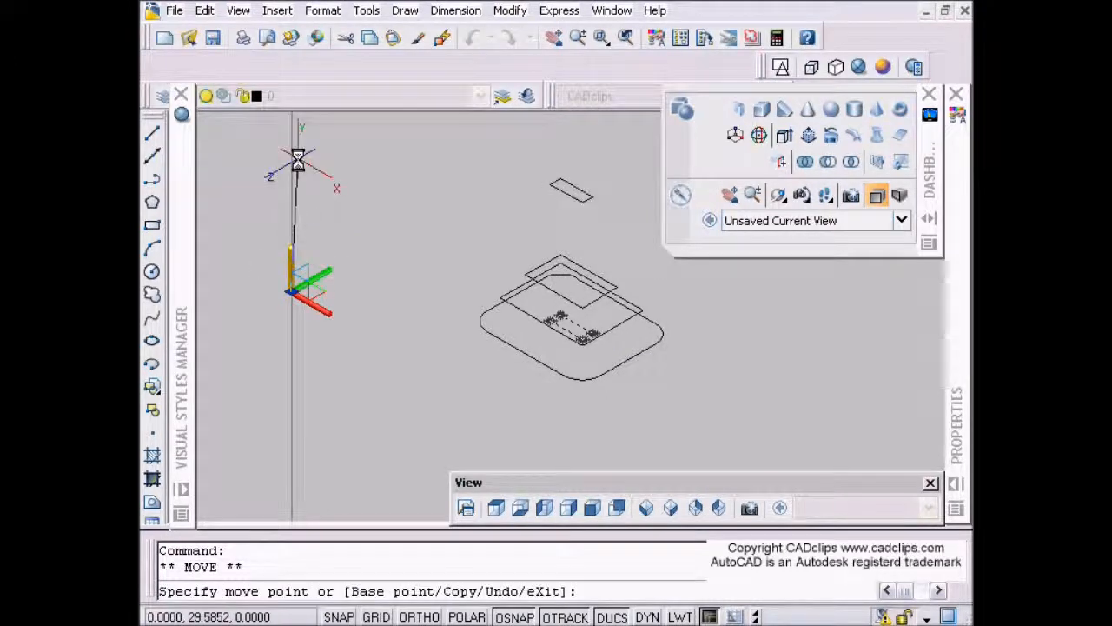
pyautogui.write('15')
pyautogui.press('Return')
pyautogui.press('Escape')
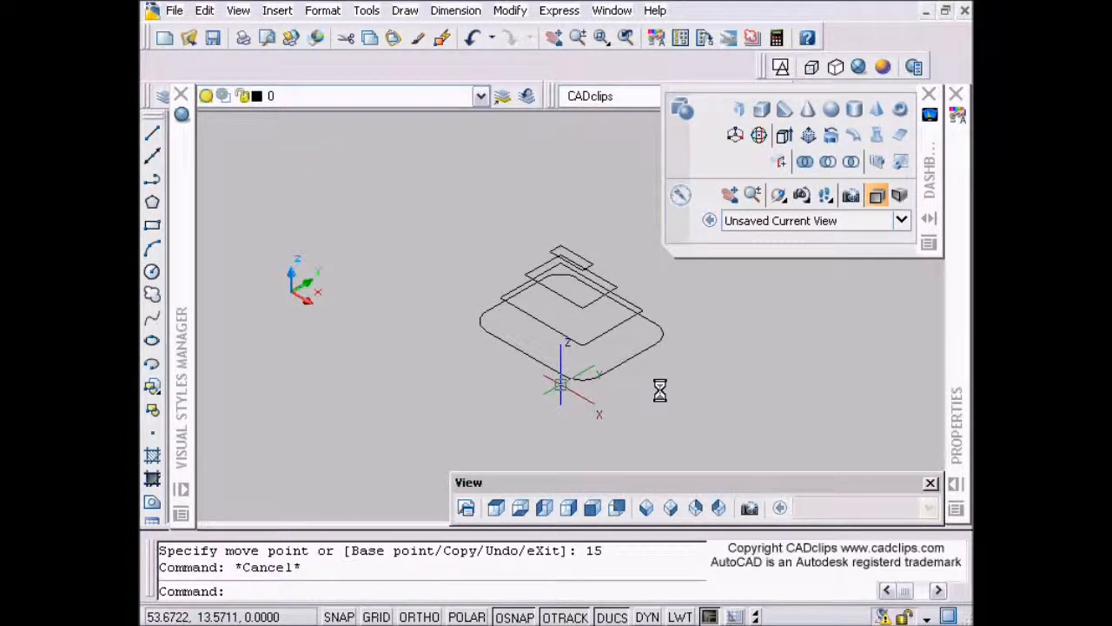
# Step: Start a Loft through the four profiles in order from the largest at the bottom to the smallest at the top, using cross-sections only
pyautogui.keyDown('shift'); pyautogui.moveTo(661, 402); pyautogui.dragTo(571, 439, button='middle'); pyautogui.keyUp('shift')
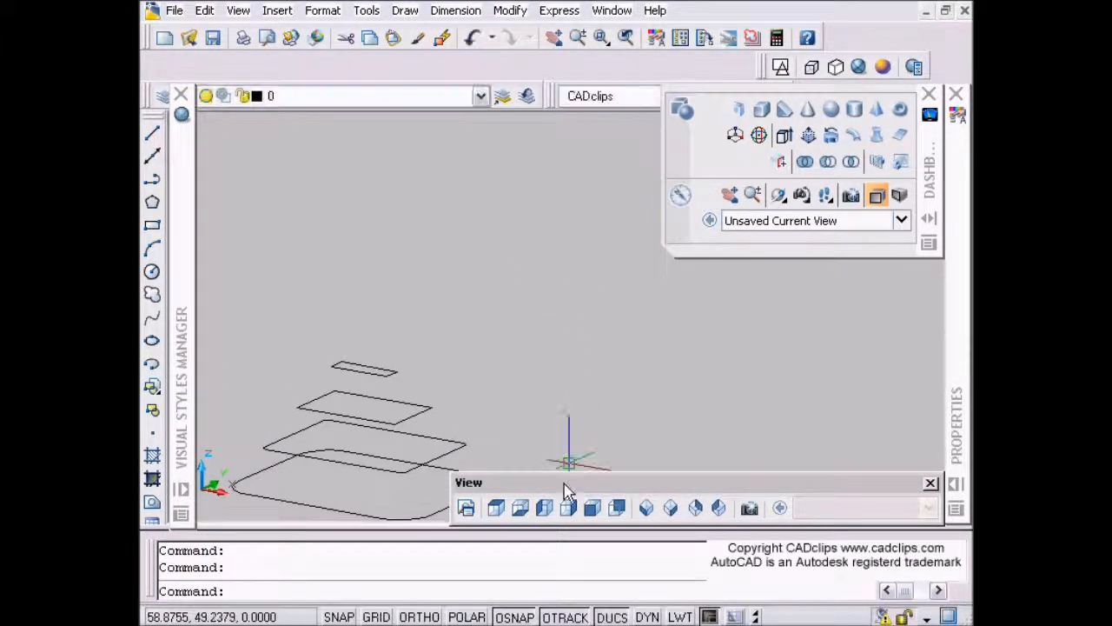
pyautogui.click(593, 509)
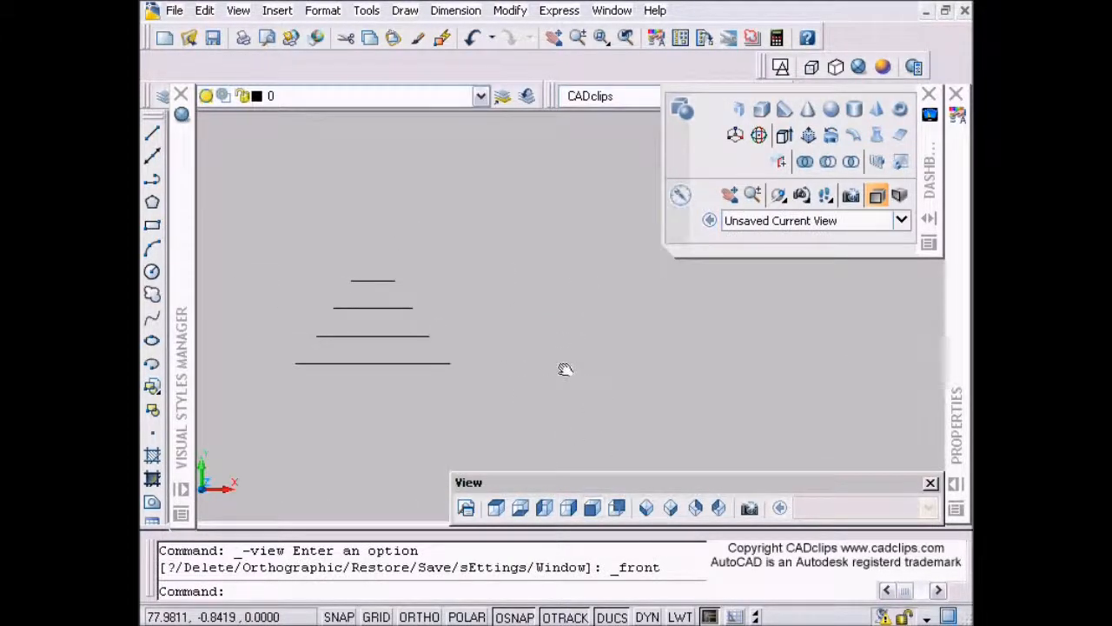
pyautogui.click(672, 508)
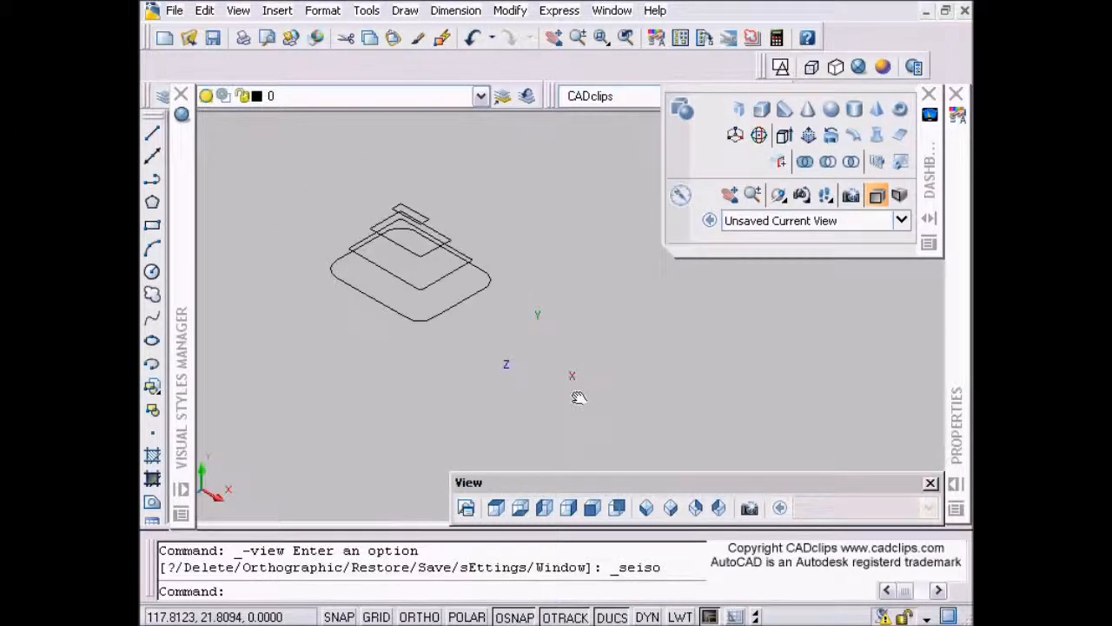
pyautogui.click(878, 136)
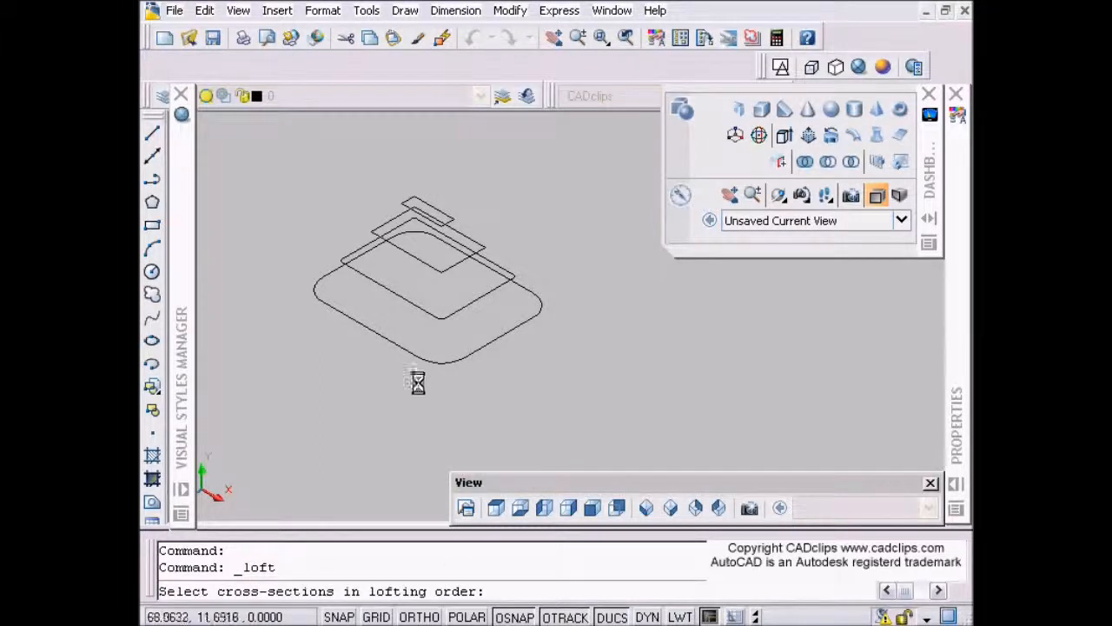
pyautogui.click(403, 348)
pyautogui.click(417, 310)
pyautogui.click(423, 263)
pyautogui.click(432, 207)
pyautogui.press('Return')
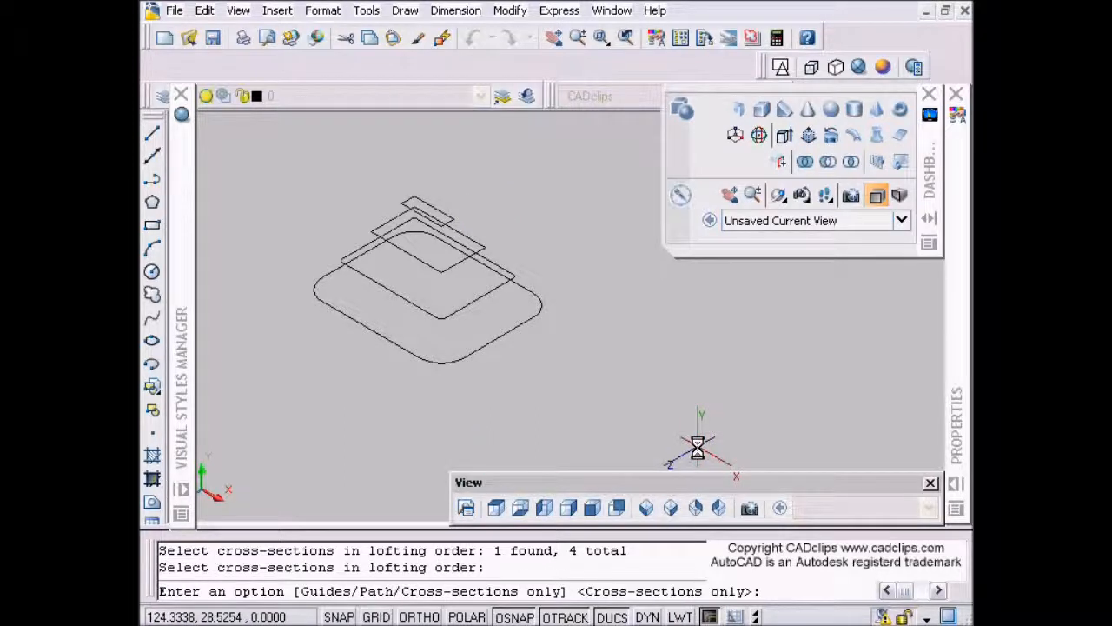
pyautogui.press('Return')
# Step: Try the Normal to, Smooth Fit and Draft angles surface controls in the loft settings, ending on Smooth Fit
pyautogui.moveTo(489, 123); pyautogui.dragTo(453, 110)
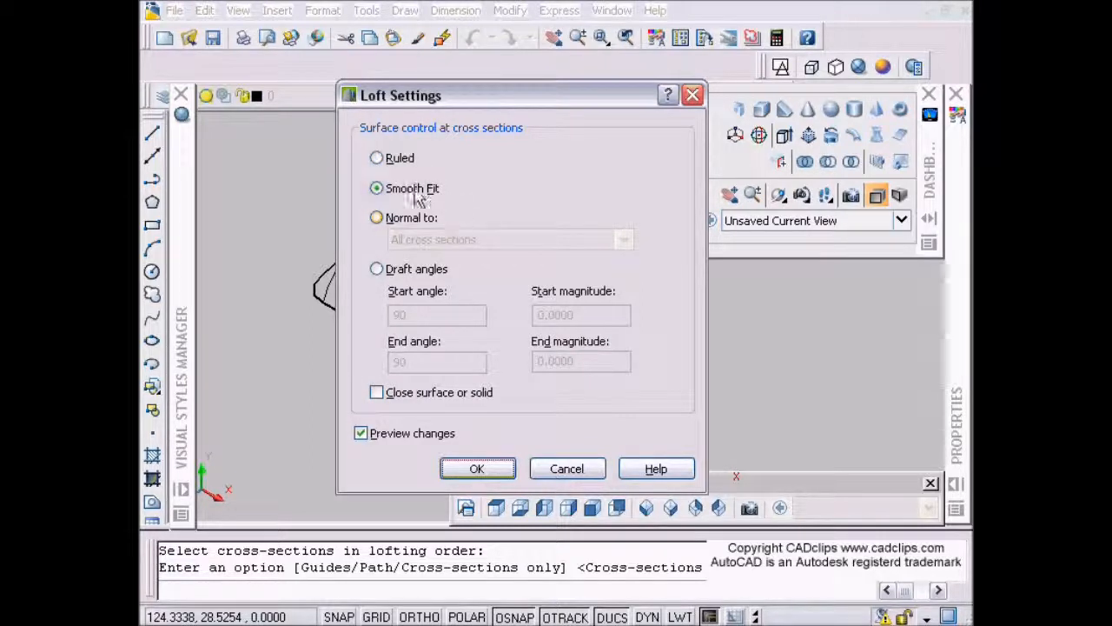
pyautogui.click(378, 218)
pyautogui.click(514, 250)
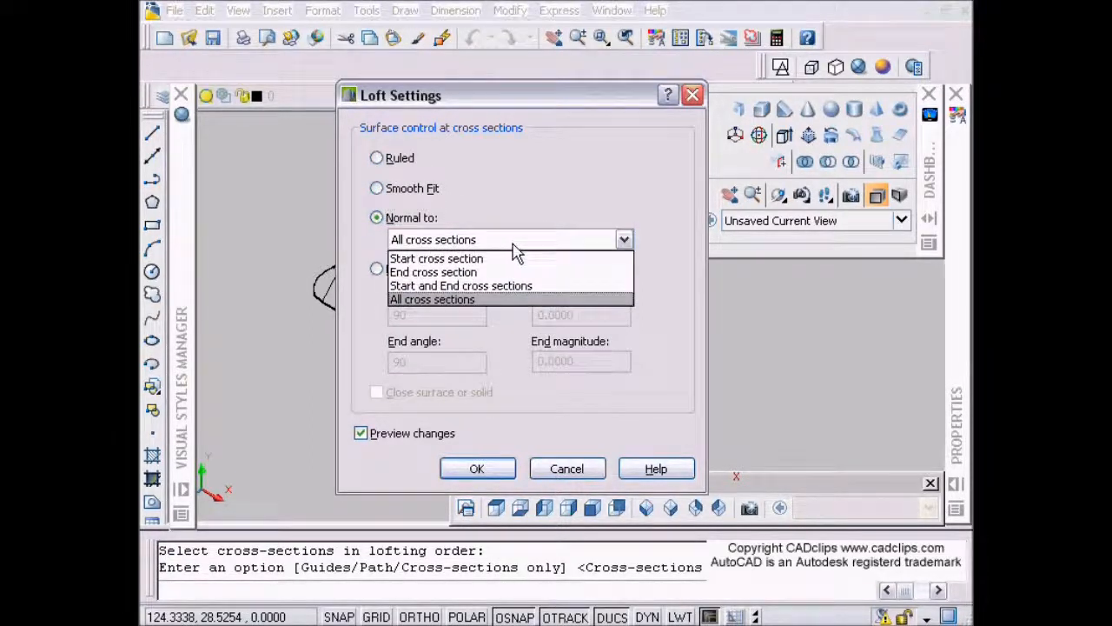
pyautogui.click(464, 198)
pyautogui.click(397, 189)
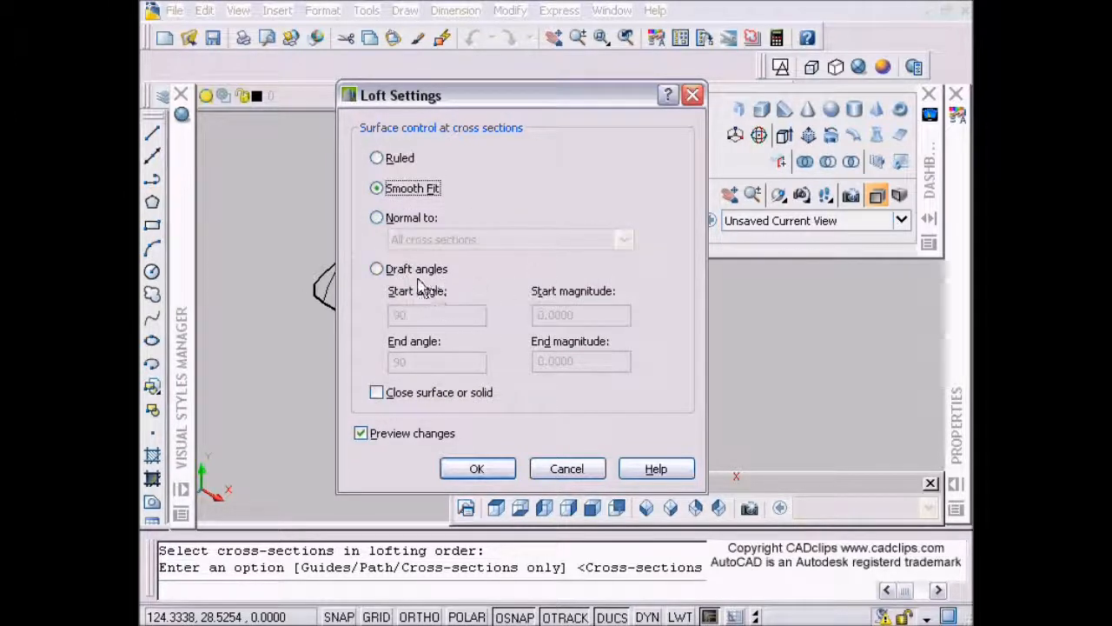
pyautogui.click(393, 269)
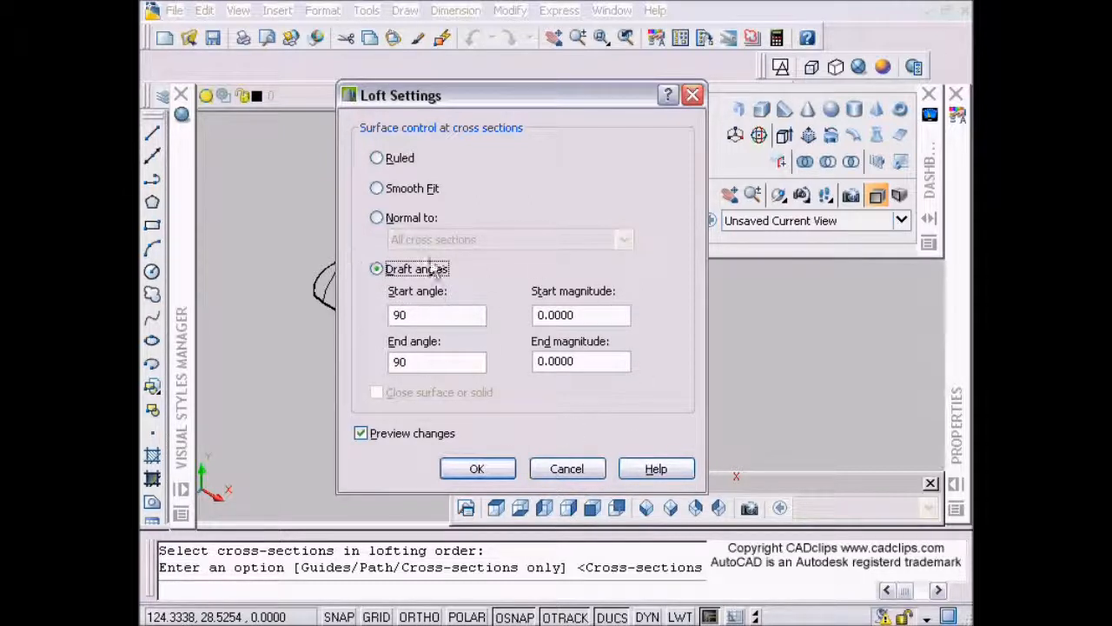
pyautogui.click(387, 188)
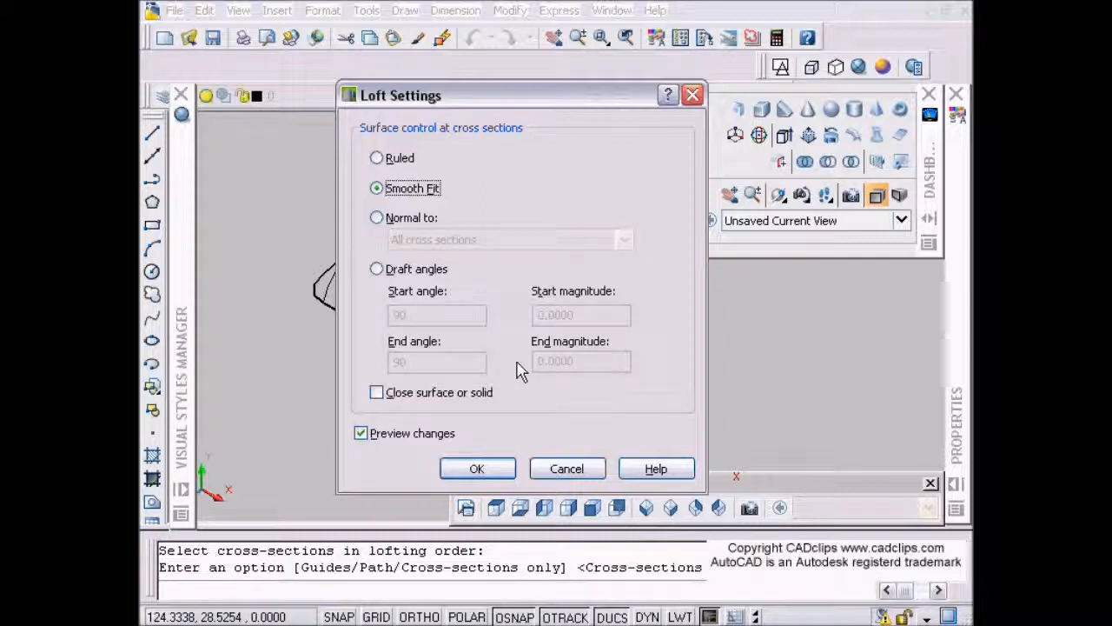
# Step: Create the loft with Draft angles surface control and a start angle of 45, comparing it against Normal to and Smooth Fit
pyautogui.moveTo(486, 100); pyautogui.dragTo(668, 70)
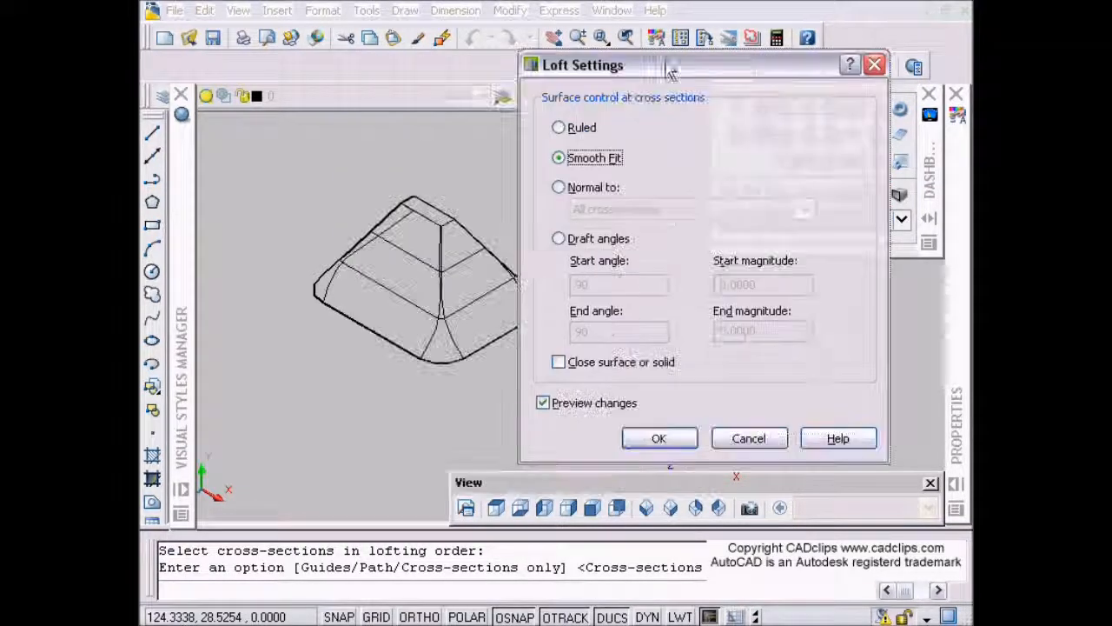
pyautogui.click(585, 243)
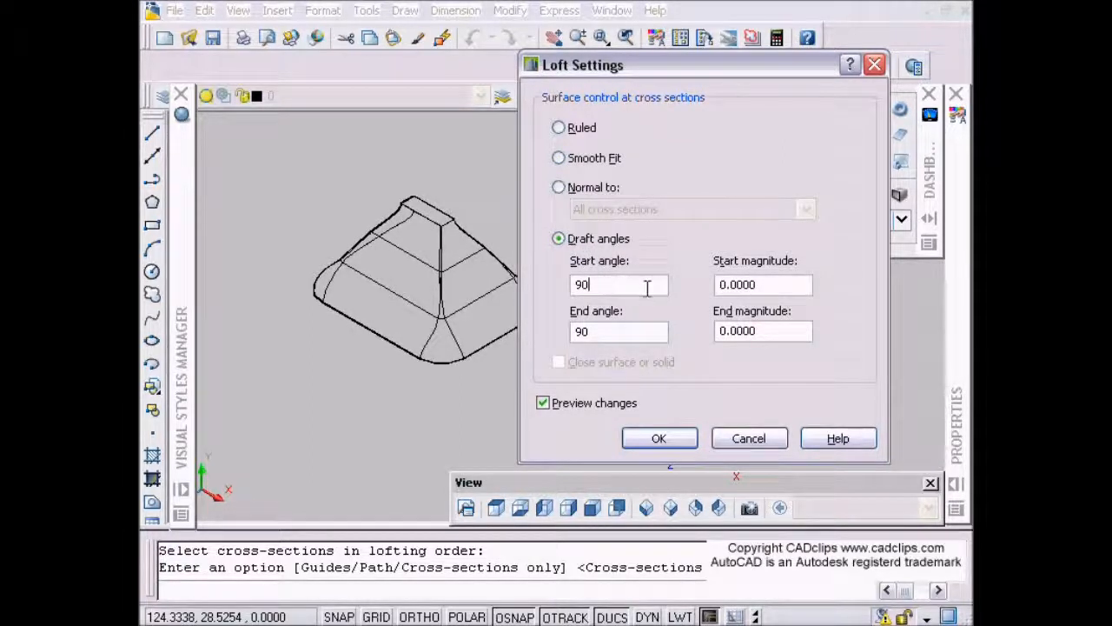
pyautogui.write('45')
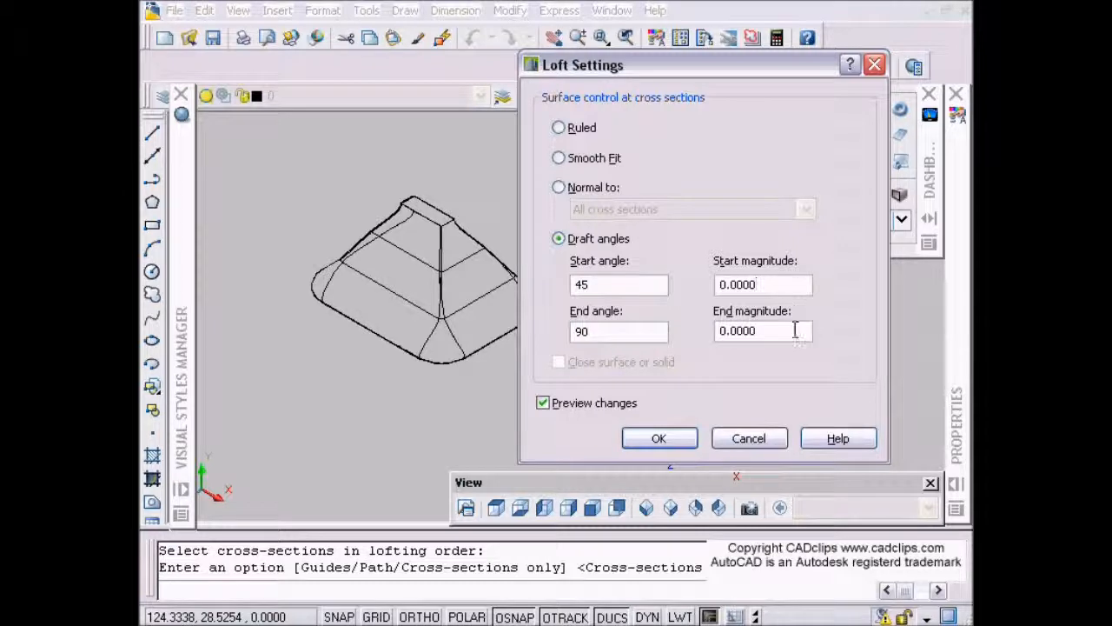
pyautogui.click(604, 186)
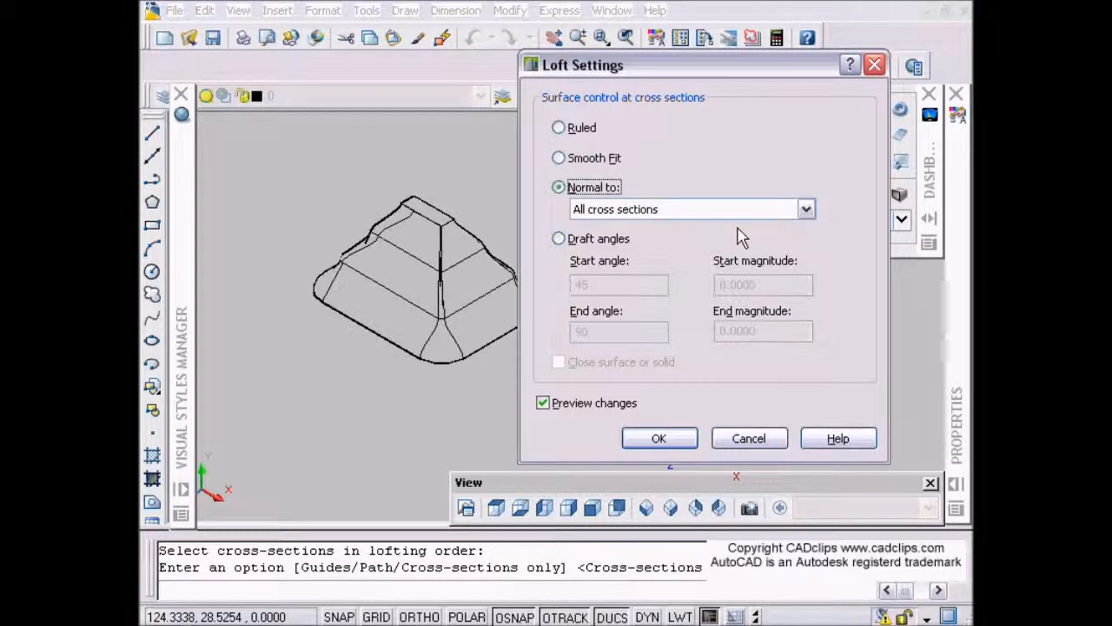
pyautogui.click(588, 161)
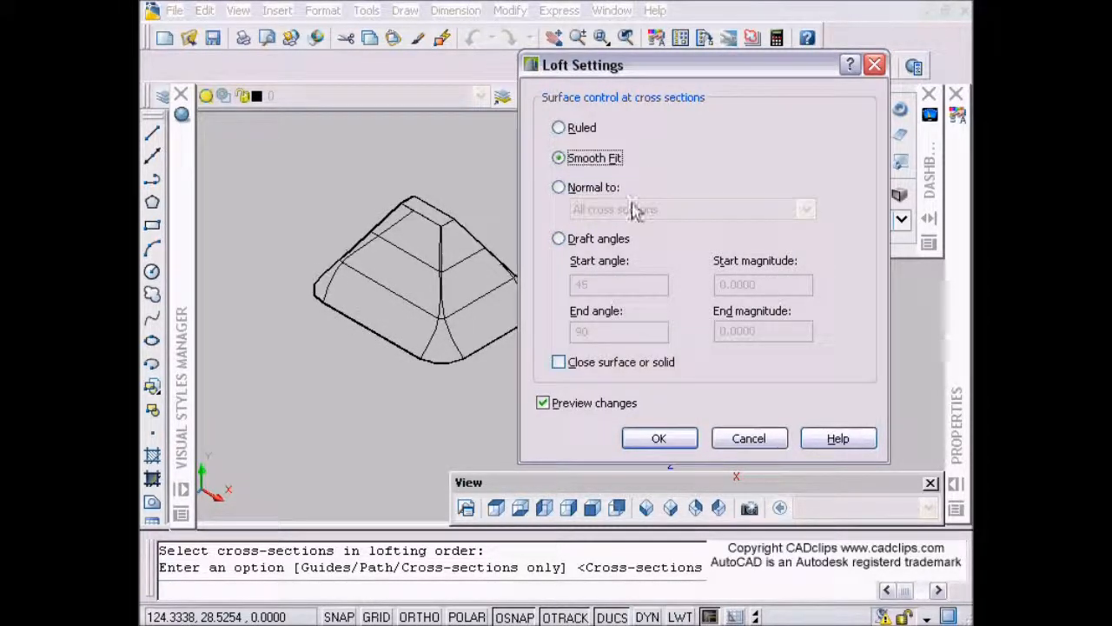
pyautogui.click(574, 239)
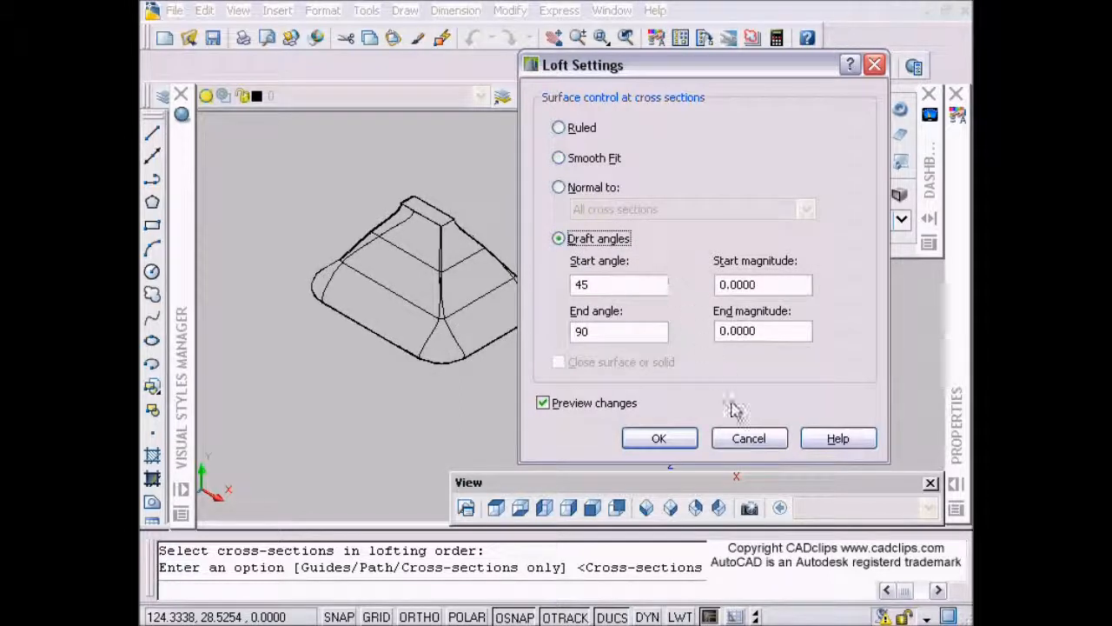
pyautogui.click(674, 441)
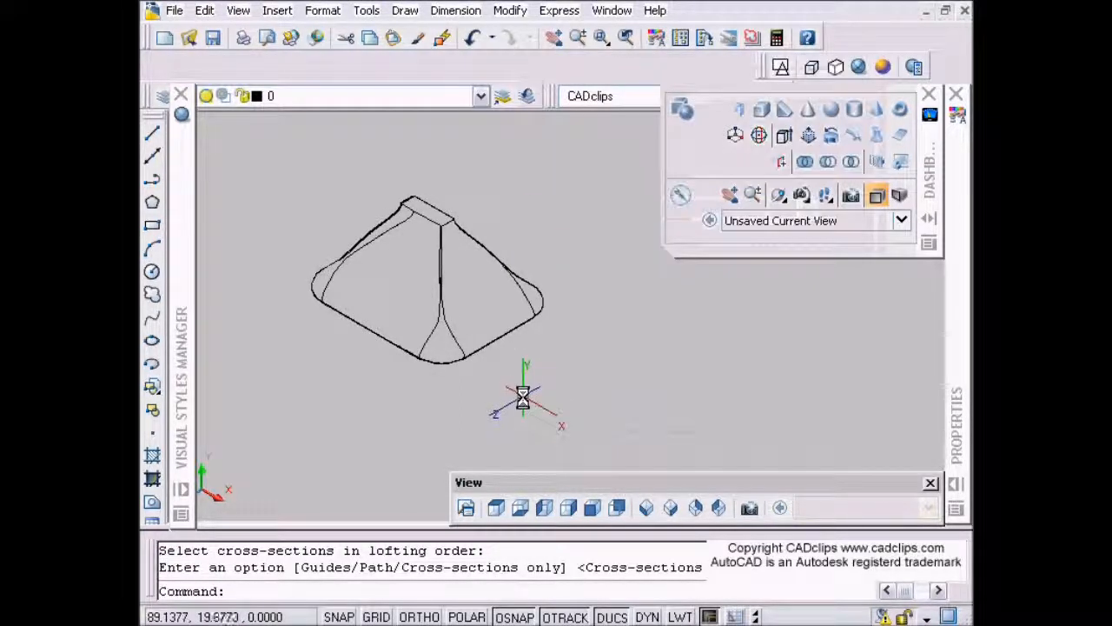
# Step: Display the lofted solid in the Conceptual visual style and check its shape up close
pyautogui.click(883, 67)
pyautogui.scroll(3, 441, 301)
pyautogui.scroll(-2, 462, 338)
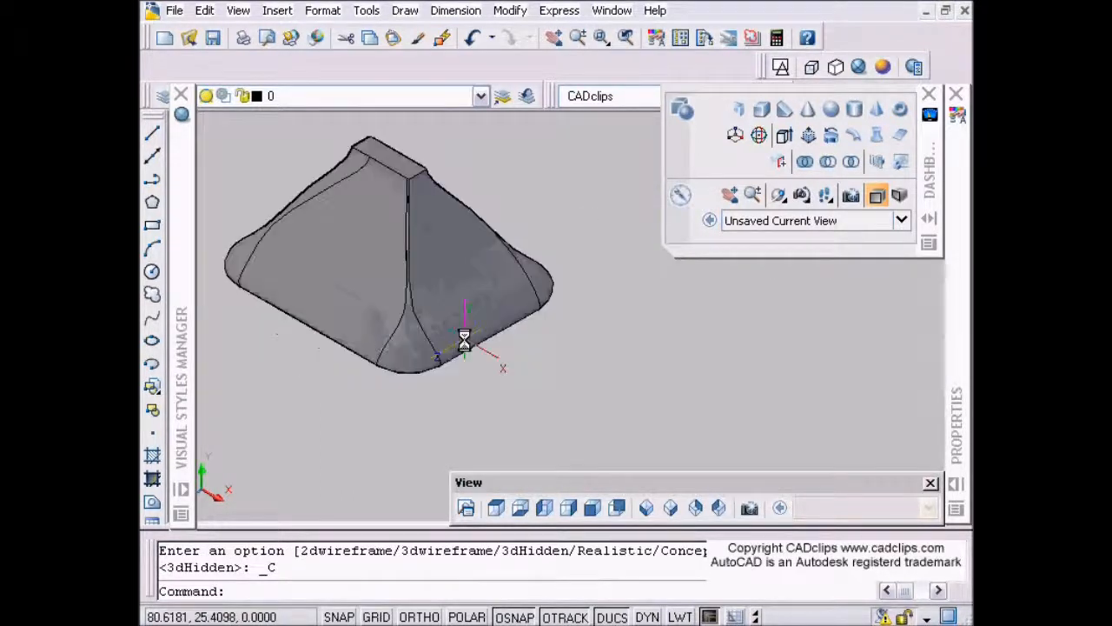
pyautogui.moveTo(491, 399); pyautogui.dragTo(509, 397, button='middle')
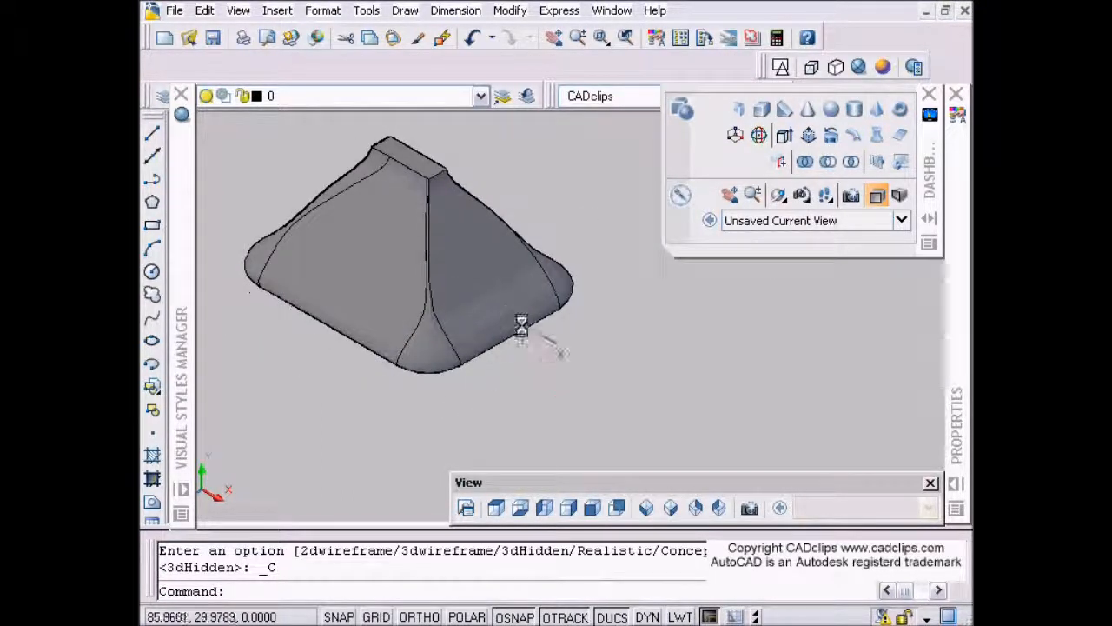
pyautogui.scroll(3, 517, 331)
pyautogui.scroll(-4, 521, 347)
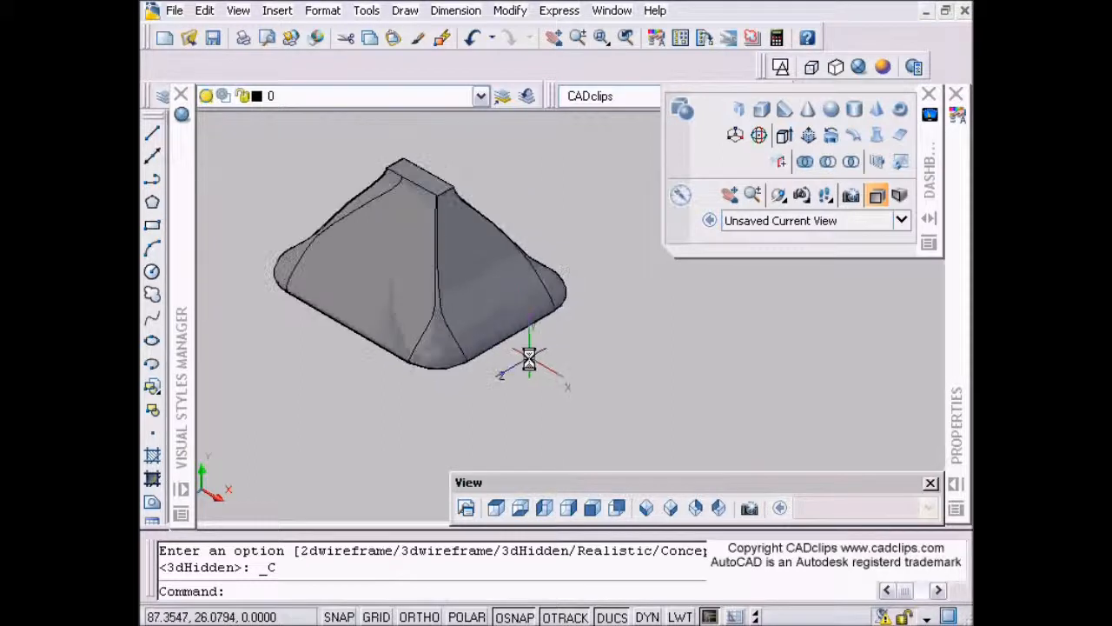
# Step: Examine the lofted solid from another angle, including its grips when selected
pyautogui.press('Escape')
pyautogui.press('Escape')
pyautogui.keyDown('shift'); pyautogui.moveTo(519, 360); pyautogui.dragTo(550, 351, button='middle'); pyautogui.keyUp('shift')
pyautogui.click(529, 317)
pyautogui.scroll(-5, 512, 367)
pyautogui.moveTo(417, 447); pyautogui.dragTo(458, 368, button='middle')
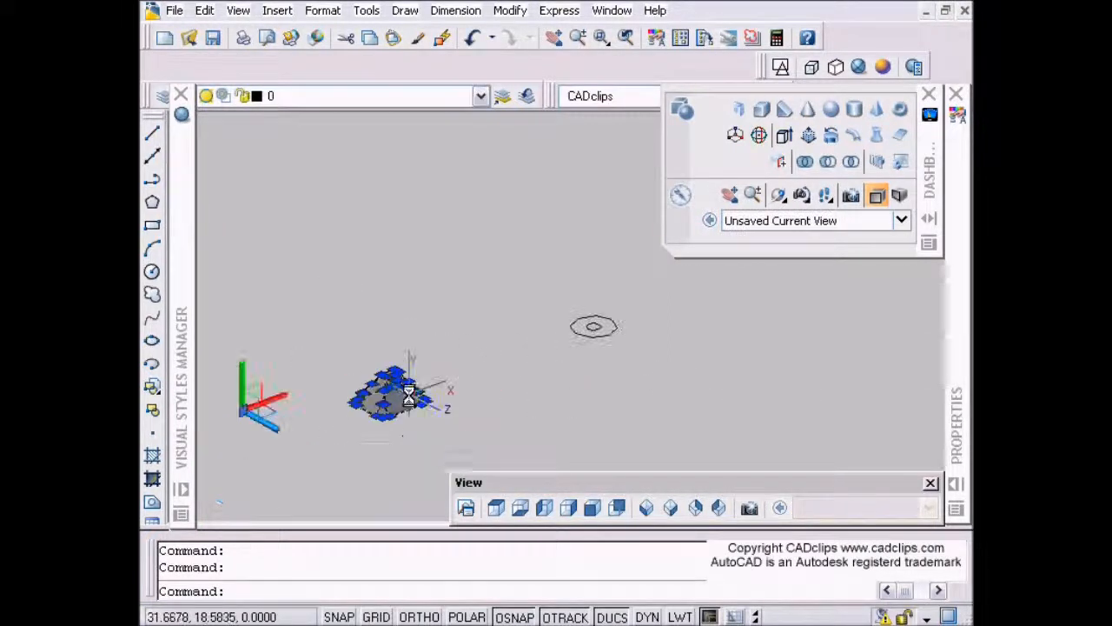
pyautogui.scroll(5, 401, 409)
pyautogui.moveTo(401, 408); pyautogui.dragTo(472, 339, button='middle')
pyautogui.press('Escape')
pyautogui.scroll(-5, 504, 378)
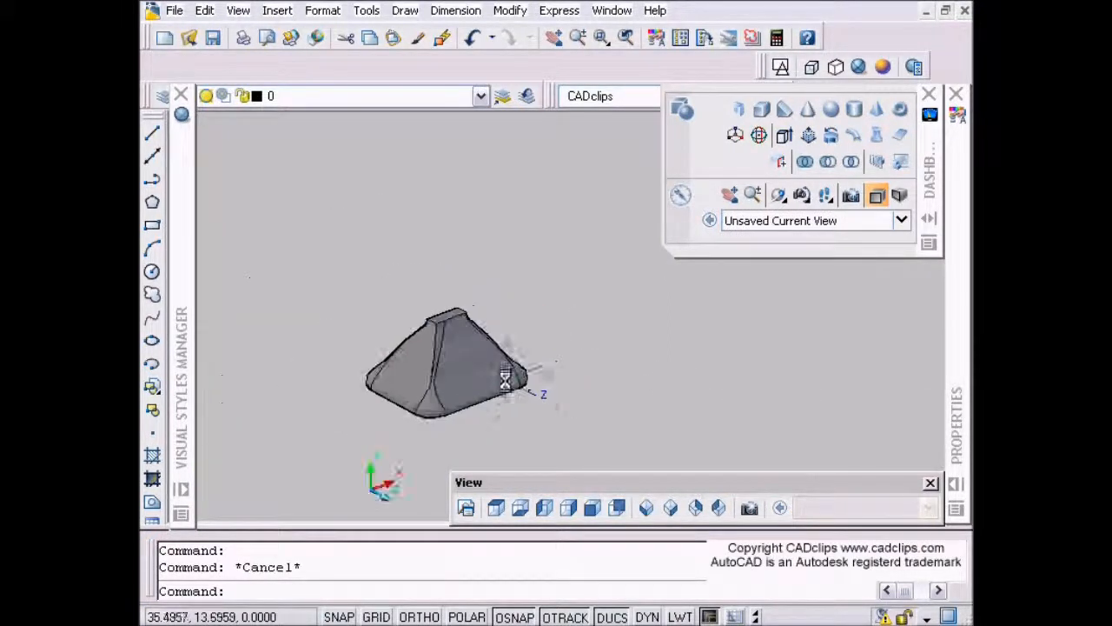
# Step: In top view, draw a vertical line beside the lofted solid and a shorter horizontal line from its upper end, using Ortho
pyautogui.moveTo(505, 401); pyautogui.dragTo(496, 397, button='middle')
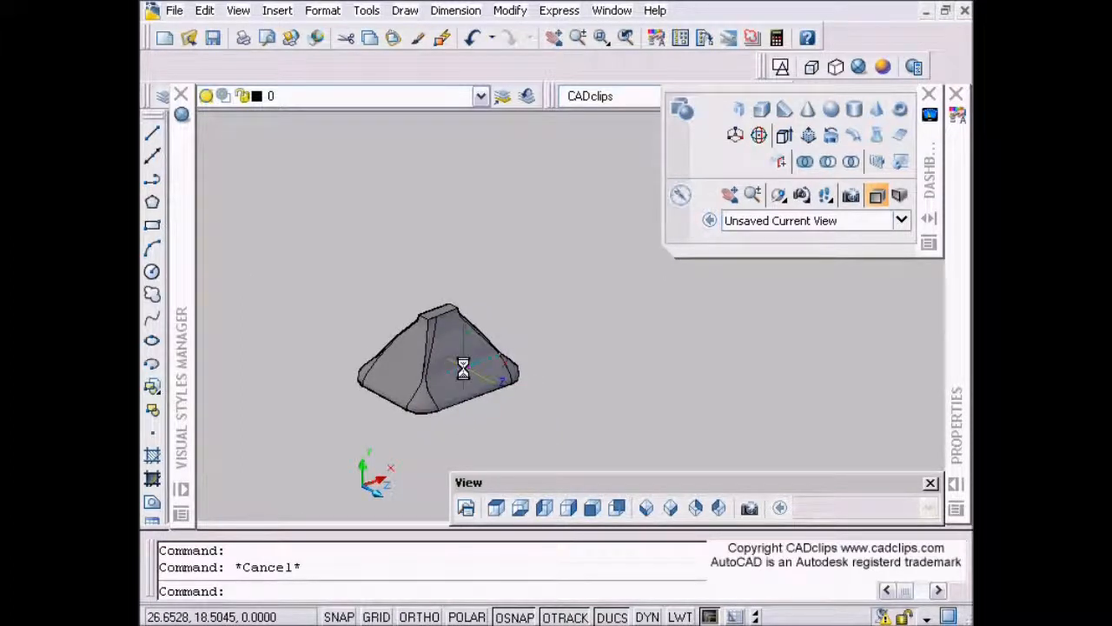
pyautogui.click(497, 508)
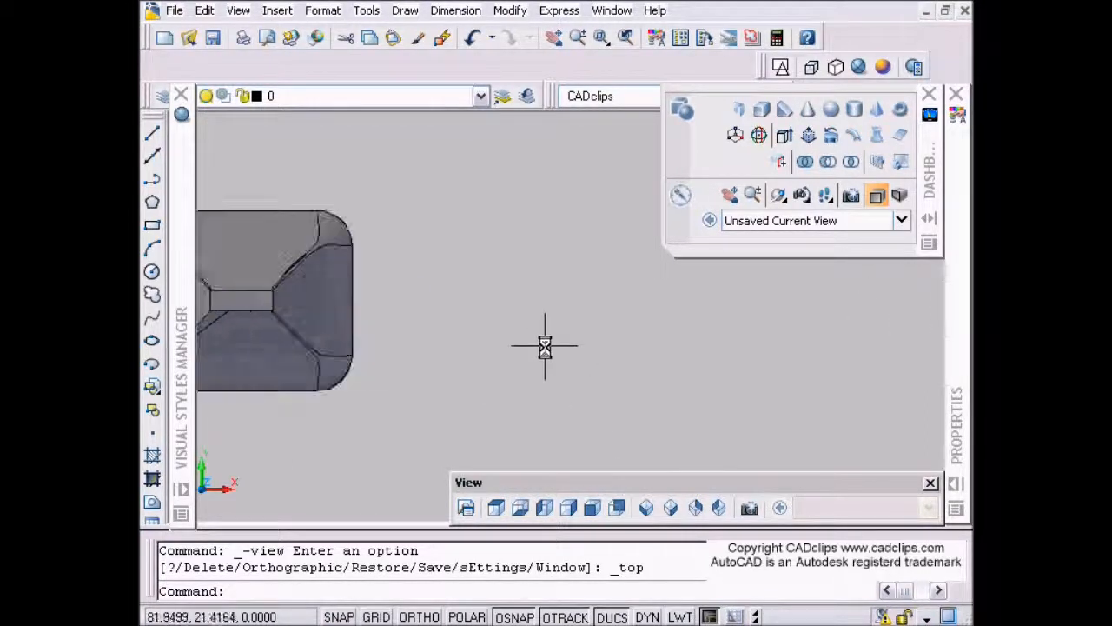
pyautogui.press('Escape')
pyautogui.press('Escape')
pyautogui.write('l')
pyautogui.press('Return')
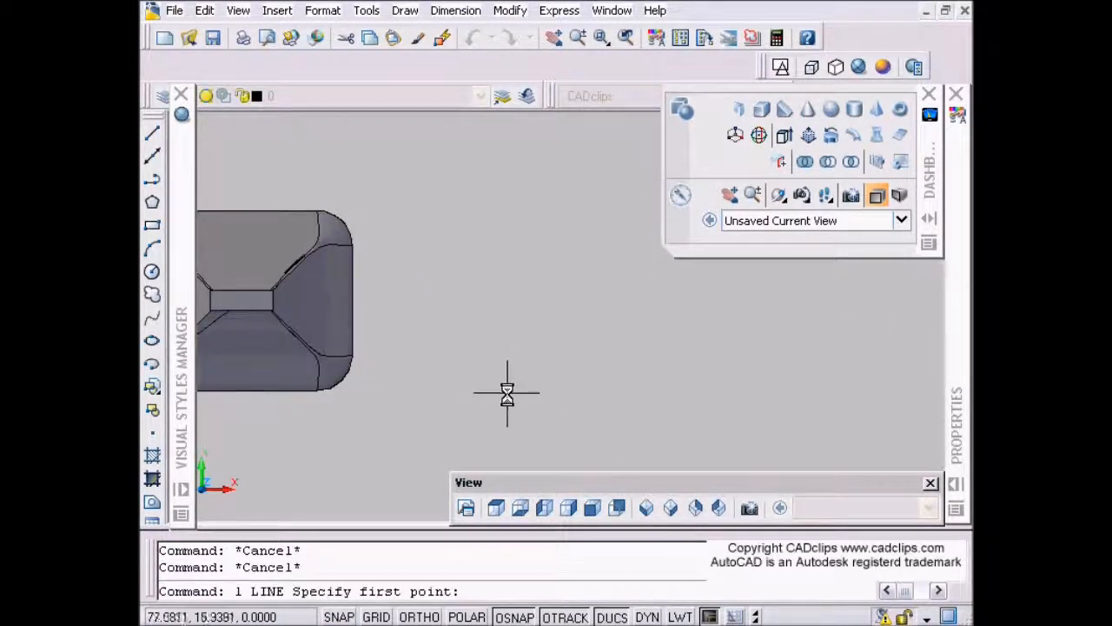
pyautogui.moveTo(479, 367); pyautogui.dragTo(496, 367, button='middle')
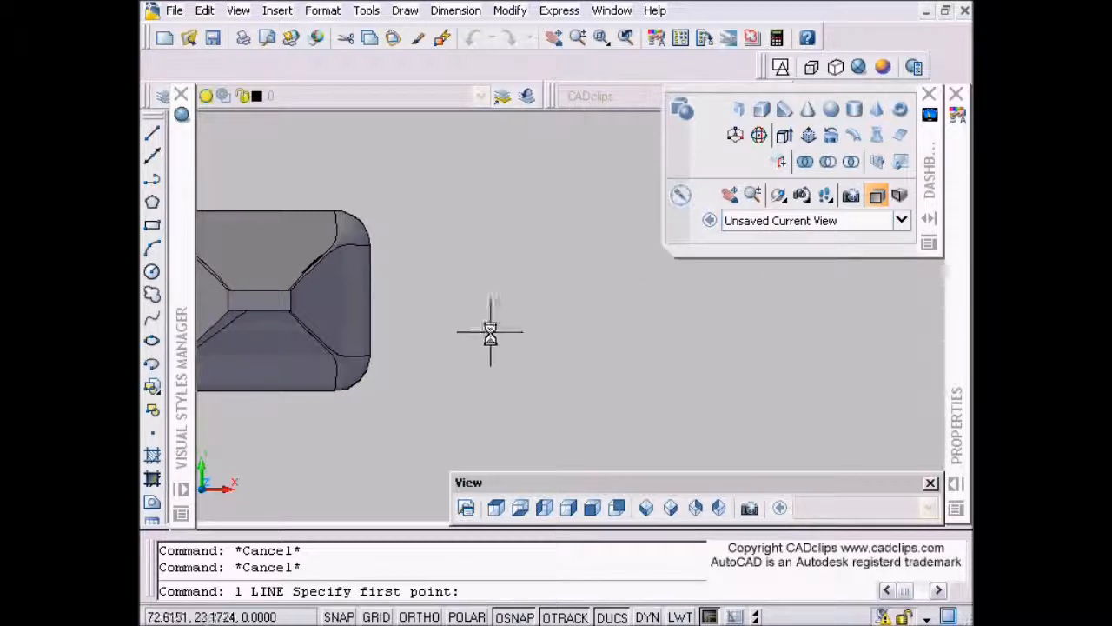
pyautogui.click(496, 388)
pyautogui.press('F8')
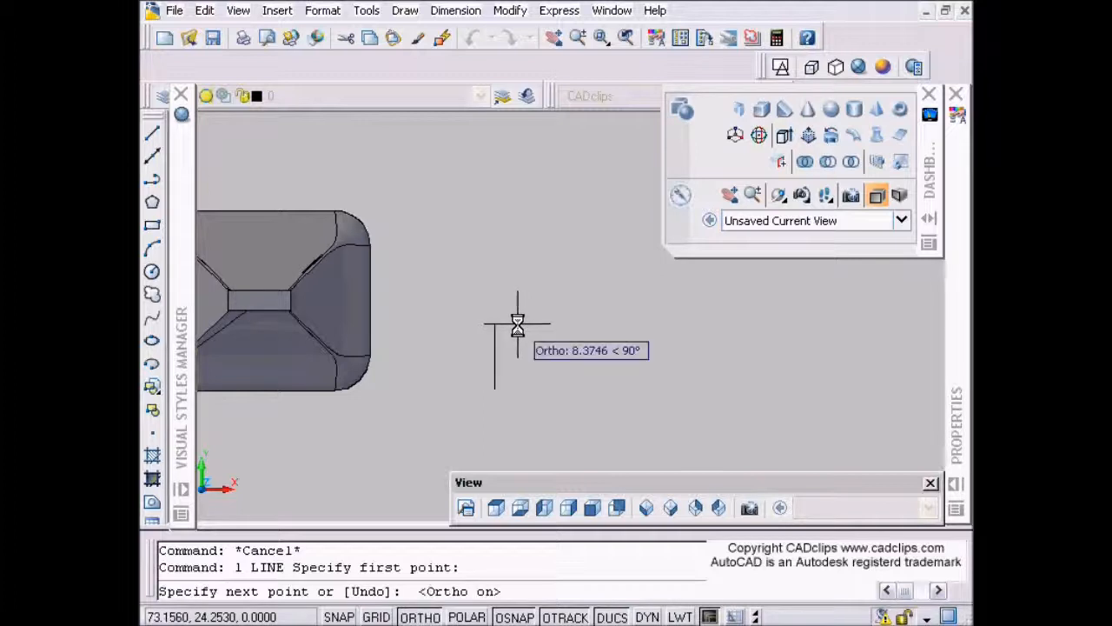
pyautogui.scroll(3, 511, 308)
pyautogui.moveTo(486, 294); pyautogui.dragTo(415, 248, button='middle')
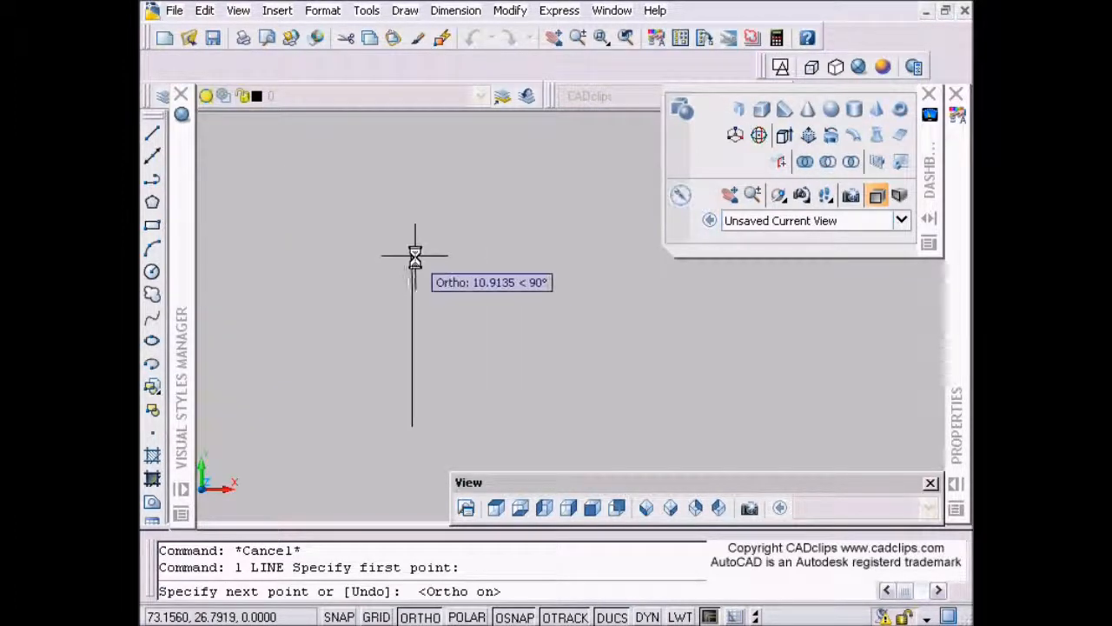
pyautogui.click(444, 232)
pyautogui.click(523, 241)
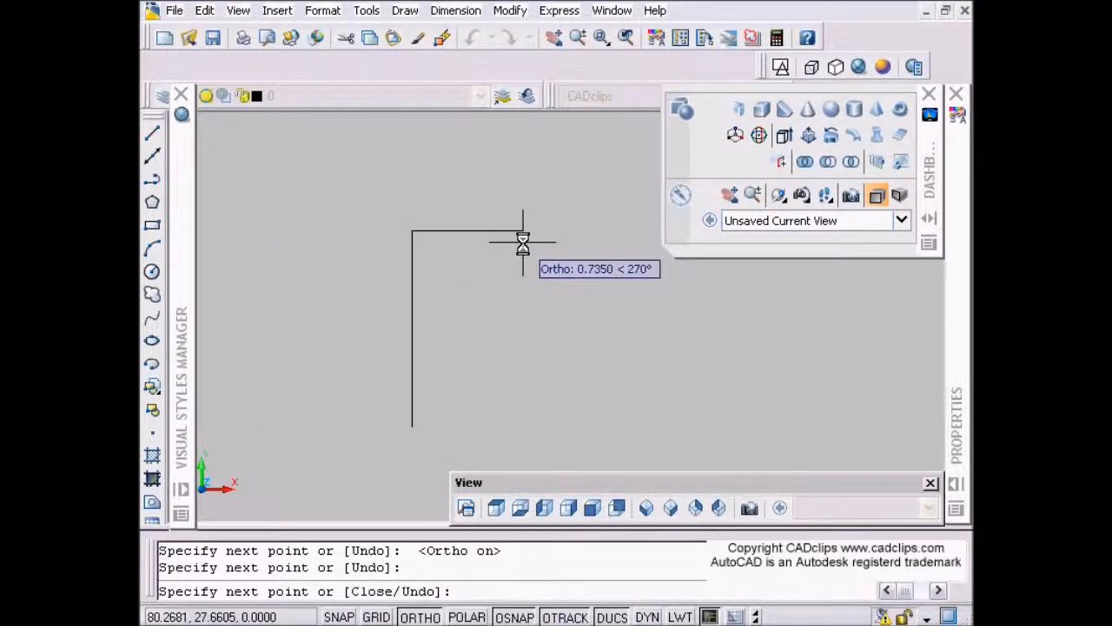
pyautogui.press('Escape')
# Step: Fillet the corner between the vertical and horizontal lines with a radius of 2
pyautogui.write('f')
pyautogui.press('Return')
pyautogui.click(454, 232)
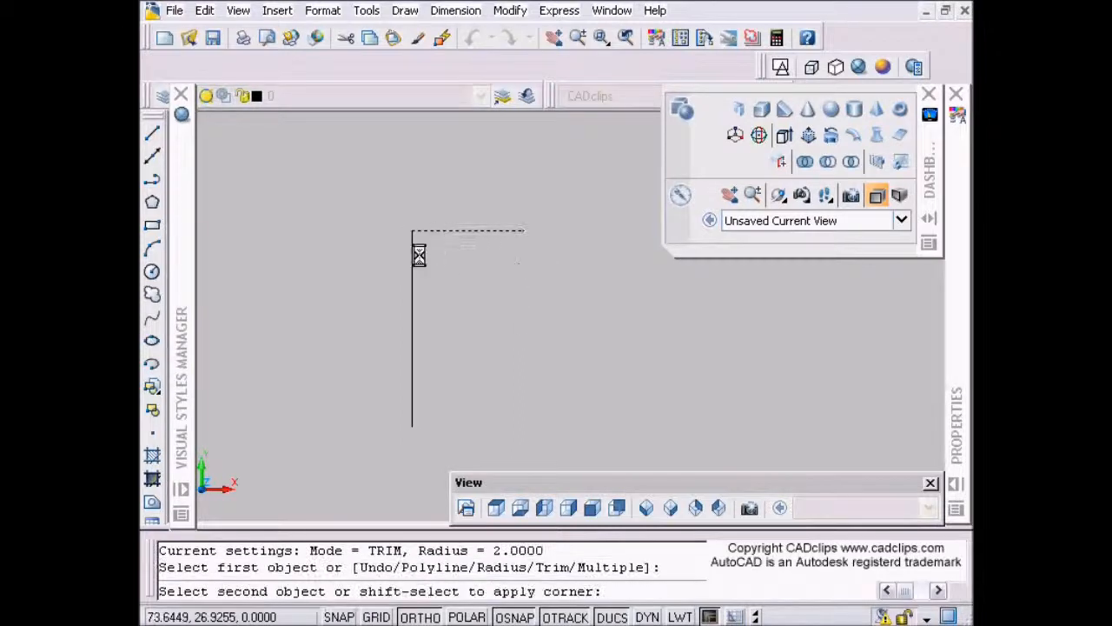
pyautogui.click(417, 256)
pyautogui.click(418, 269)
pyautogui.click(416, 269)
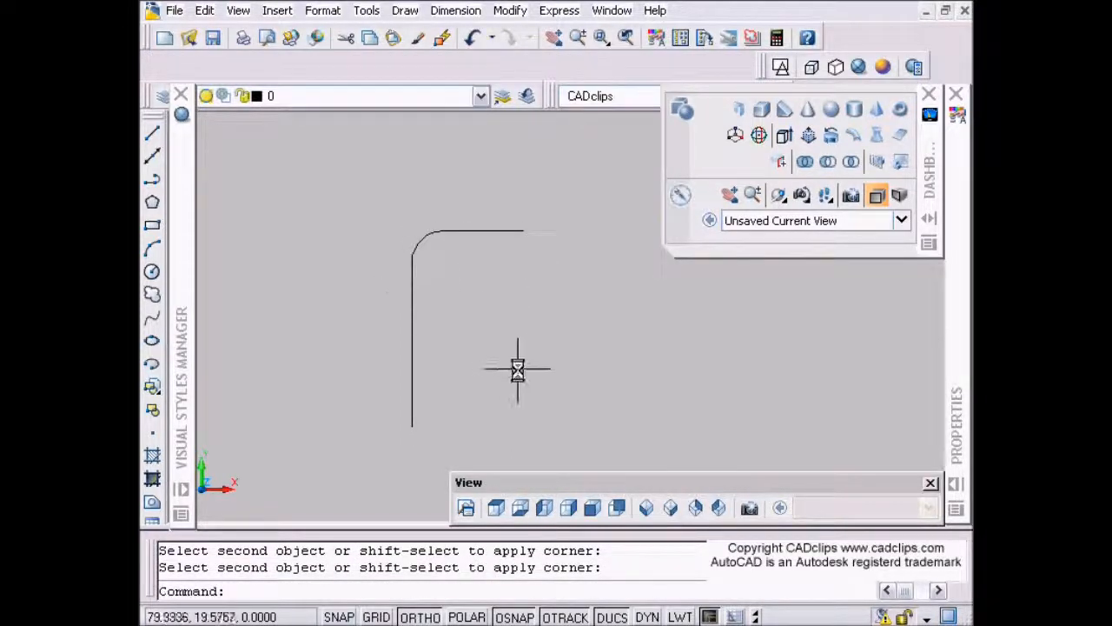
pyautogui.press('Return')
pyautogui.press('Escape')
pyautogui.scroll(1, 437, 247)
pyautogui.press('Escape')
pyautogui.press('Escape')
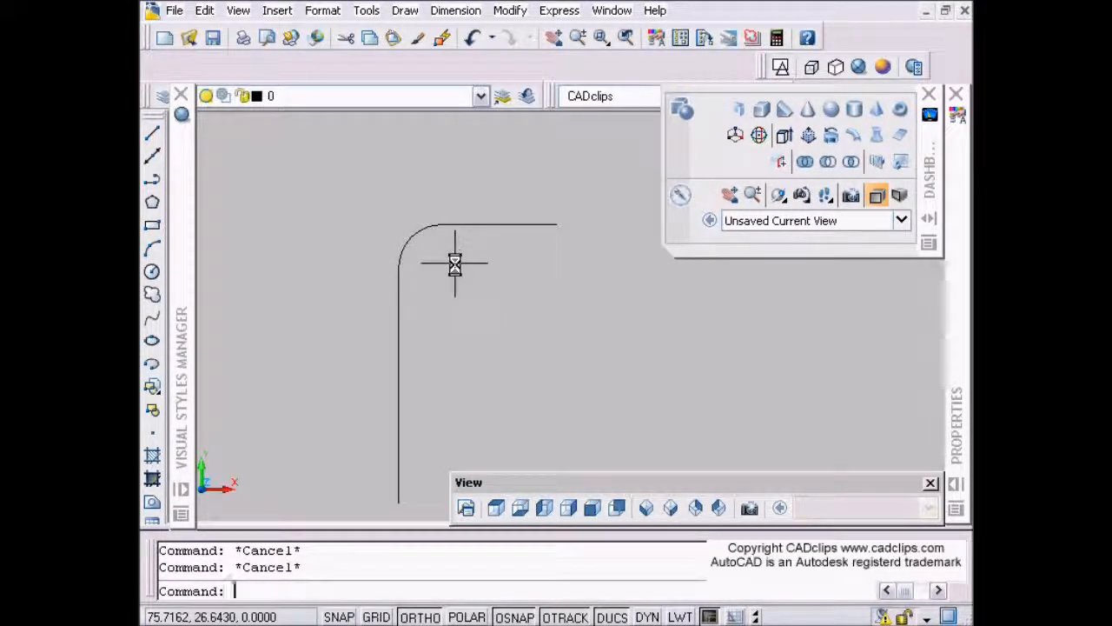
# Step: Erase the fillet arc between the two lines
pyautogui.write('e')
pyautogui.press('Return')
pyautogui.click(429, 251)
pyautogui.press('Return')
pyautogui.press('Escape')
# Step: Try to fillet the two separated lines with a radius of 10
pyautogui.write('f')
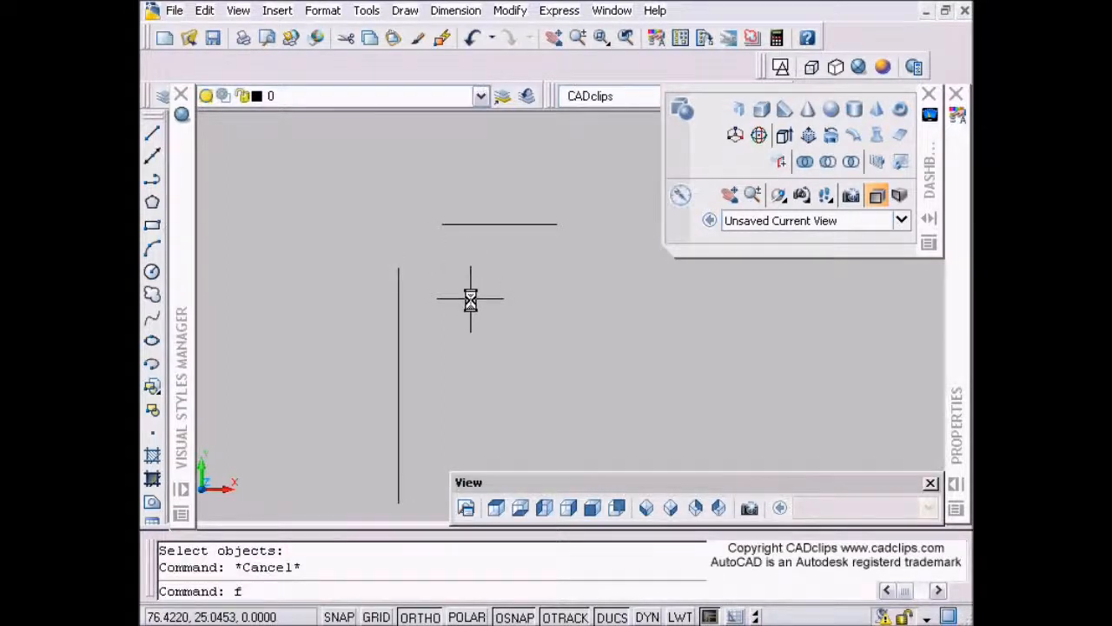
pyautogui.press('Return')
pyautogui.write('r')
pyautogui.press('Return')
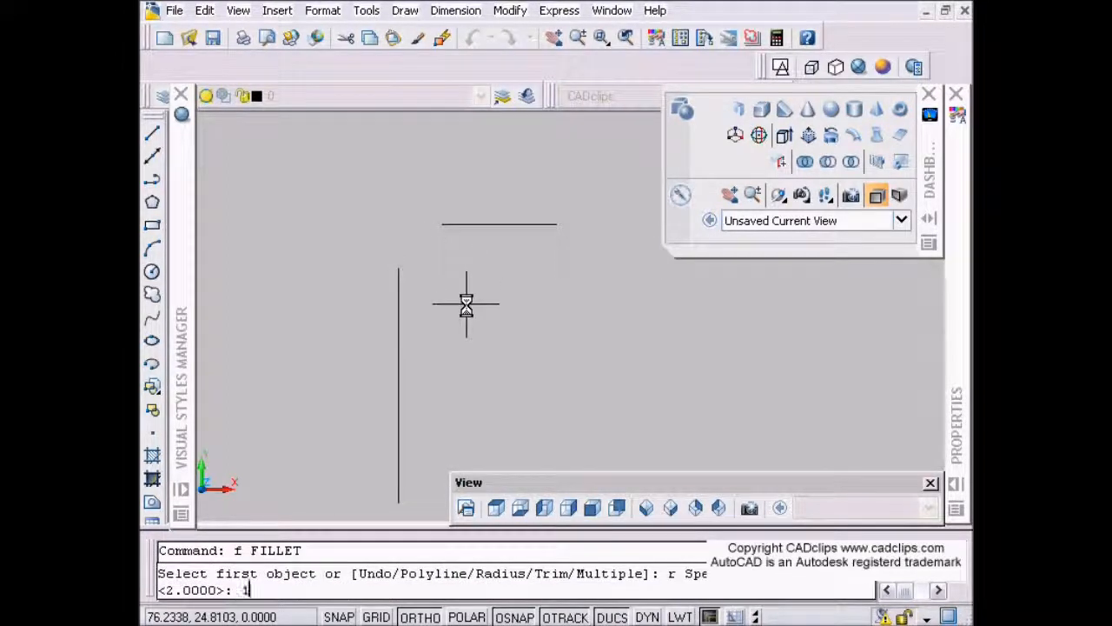
pyautogui.write('10')
pyautogui.press('Return')
pyautogui.click(447, 225)
pyautogui.click(400, 285)
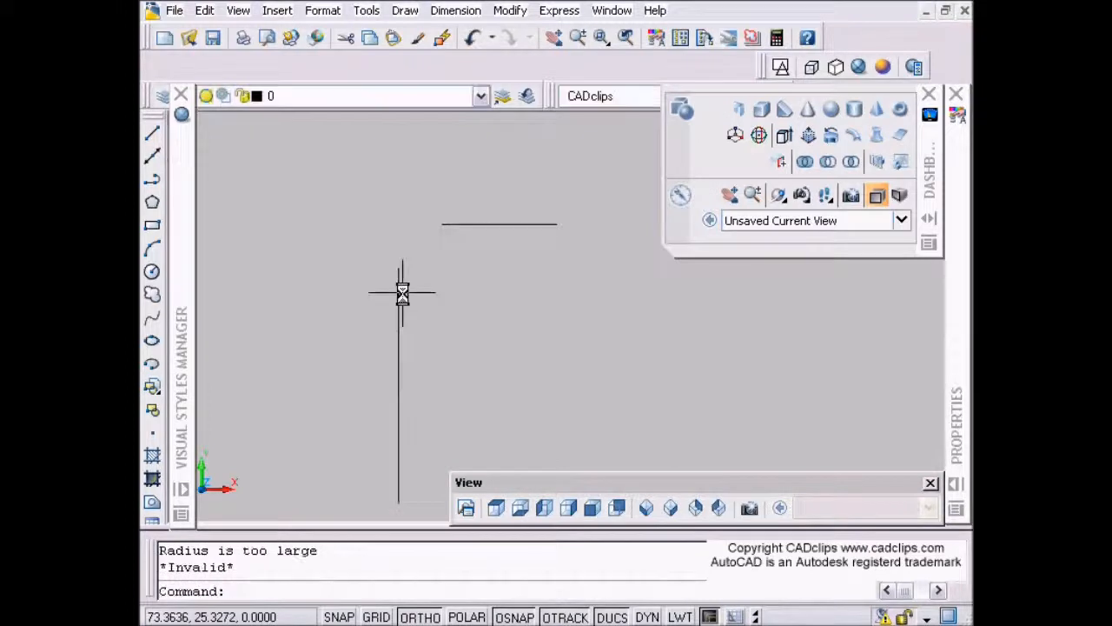
pyautogui.press('Return')
pyautogui.click(399, 308)
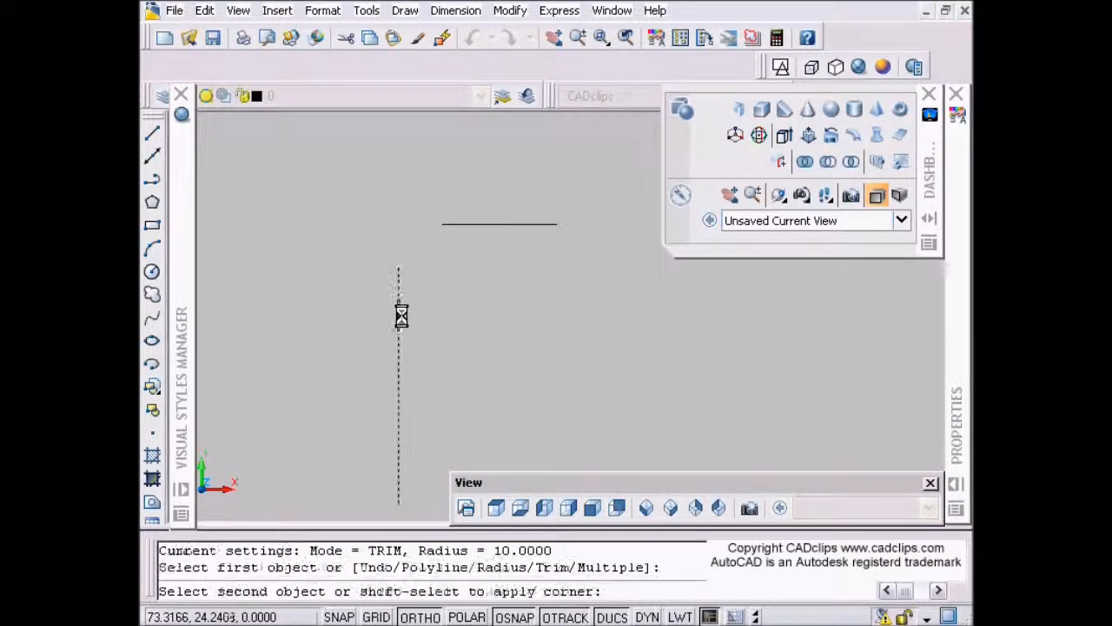
pyautogui.click(487, 224)
# Step: Try the fillet on the two lines again, entering 5 directly at the object selection
pyautogui.press('Return')
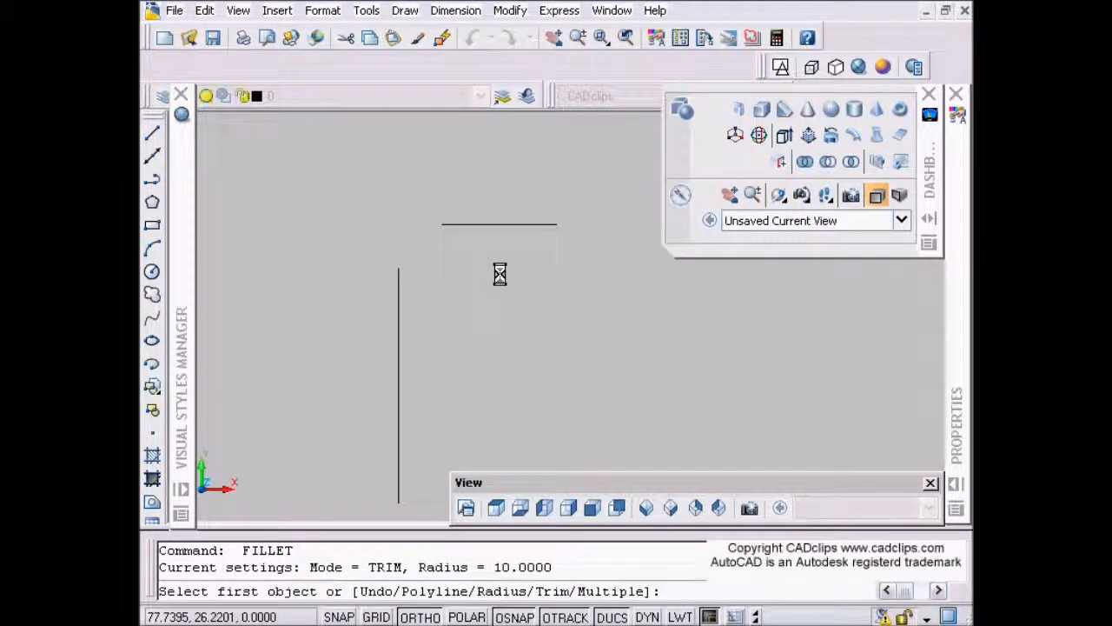
pyautogui.write('5')
pyautogui.press('Return')
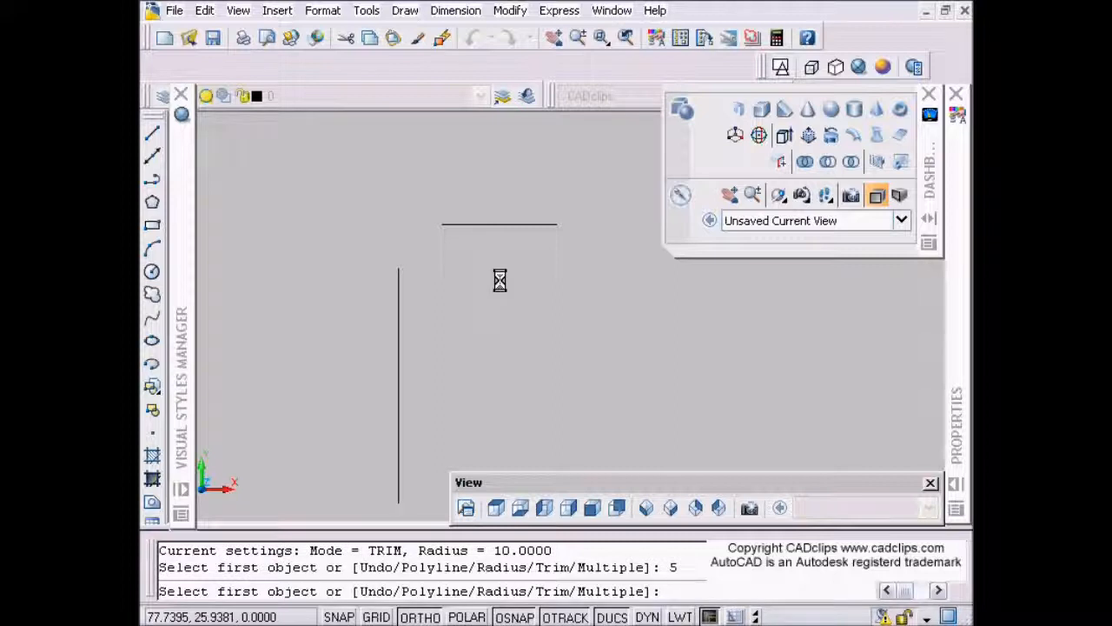
pyautogui.click(476, 224)
pyautogui.click(397, 303)
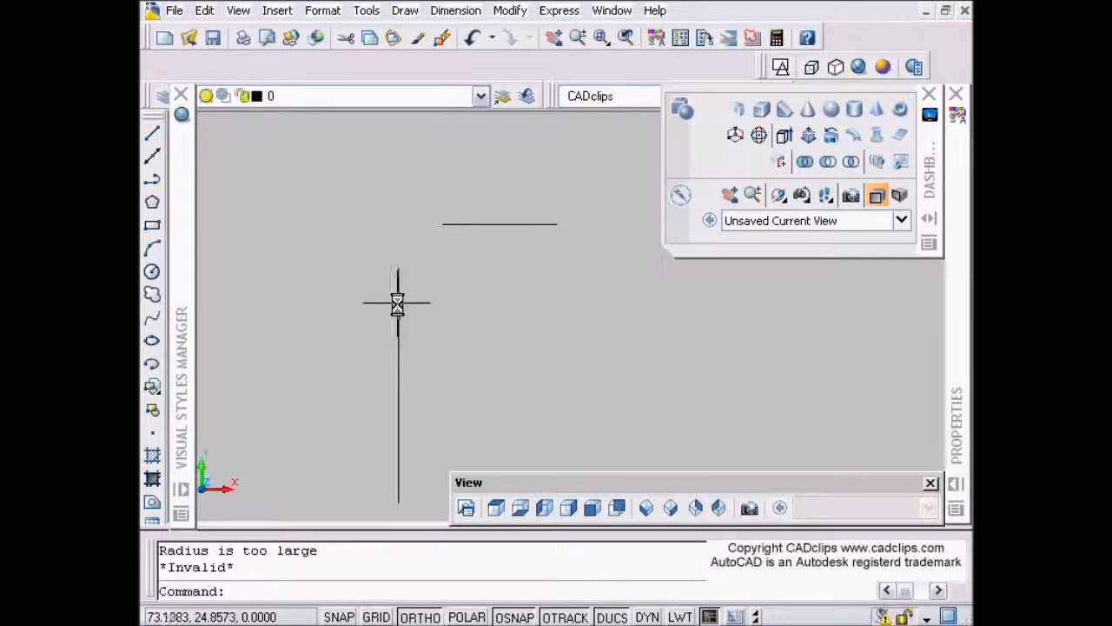
# Step: Fillet the two lines with a radius of 5
pyautogui.press('Escape')
pyautogui.press('Escape')
pyautogui.write('f')
pyautogui.press('Return')
pyautogui.write('r')
pyautogui.press('Return')
pyautogui.write('5')
pyautogui.press('Return')
pyautogui.click(473, 224)
pyautogui.click(399, 306)
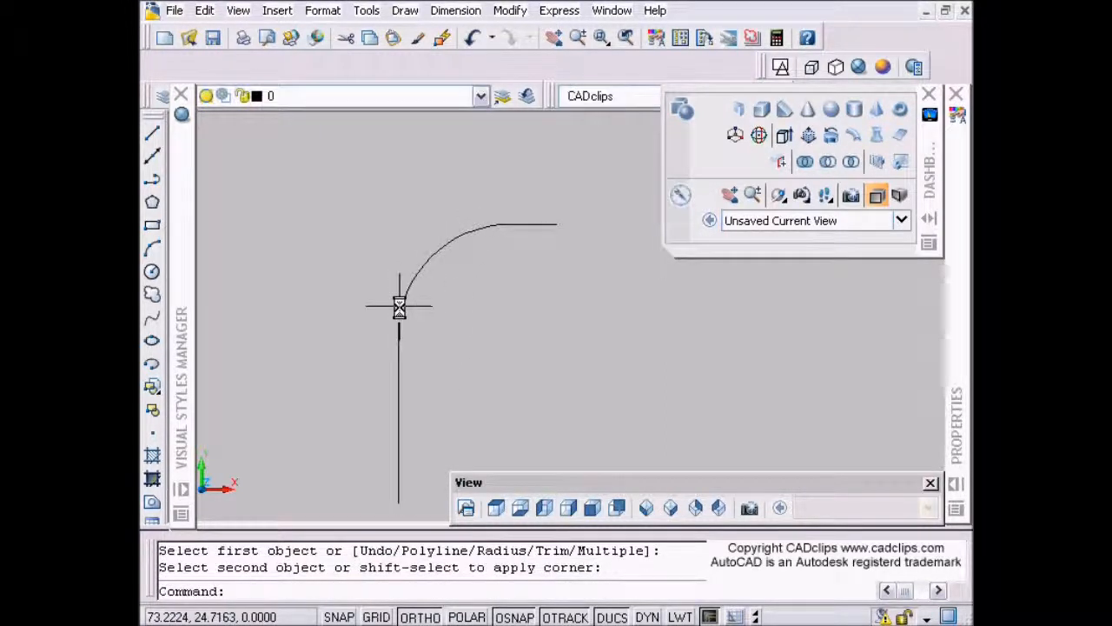
# Step: Lengthen the horizontal line by stretching its free end farther away from the fillet arc
pyautogui.scroll(-2, 492, 369)
pyautogui.click(520, 262)
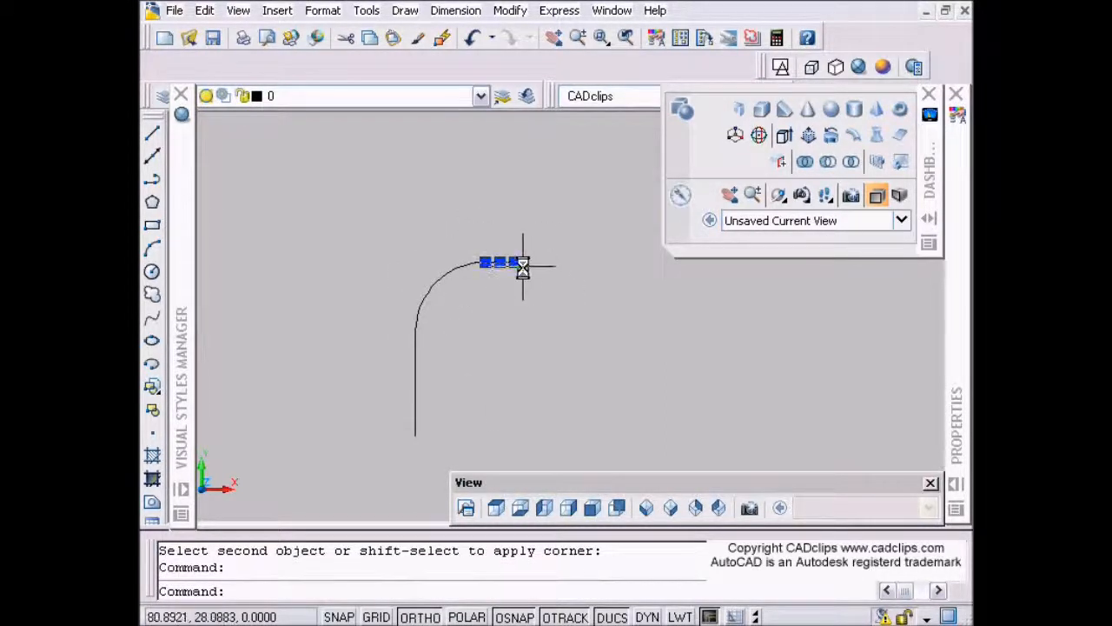
pyautogui.click(519, 262)
pyautogui.click(541, 261)
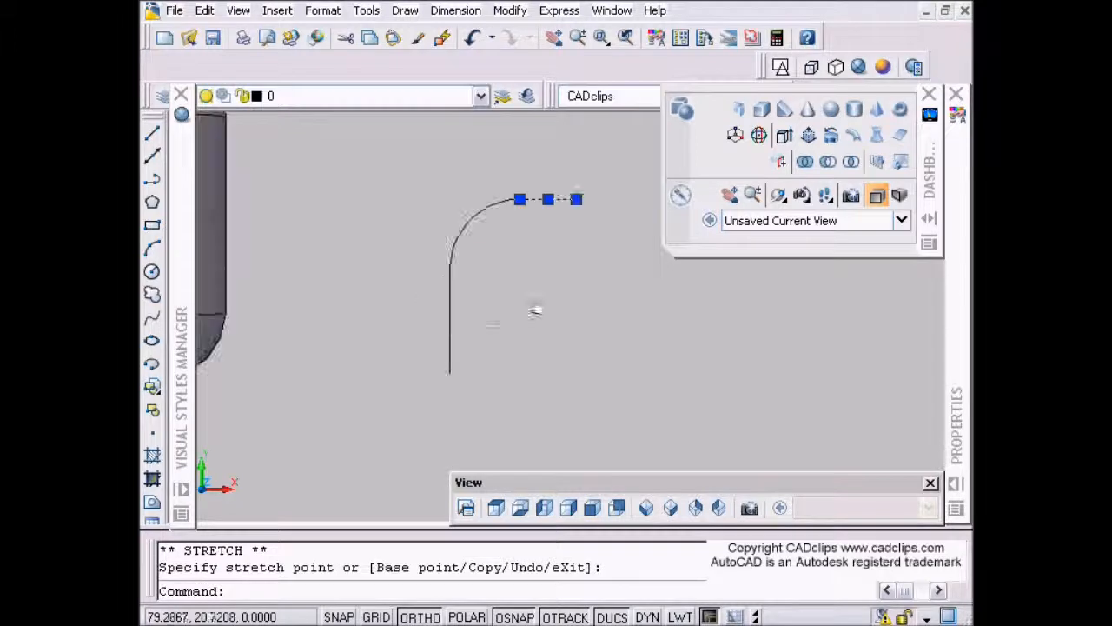
pyautogui.click(449, 372)
pyautogui.press('Escape')
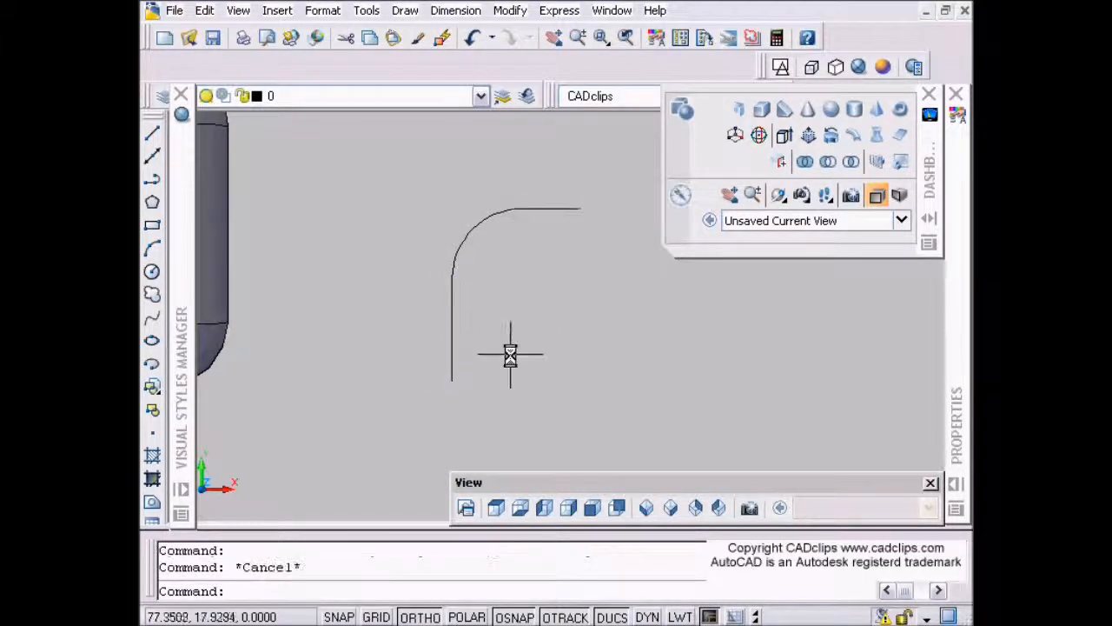
pyautogui.scroll(3, 492, 239)
pyautogui.click(453, 199)
pyautogui.scroll(-2, 552, 324)
pyautogui.press('Escape')
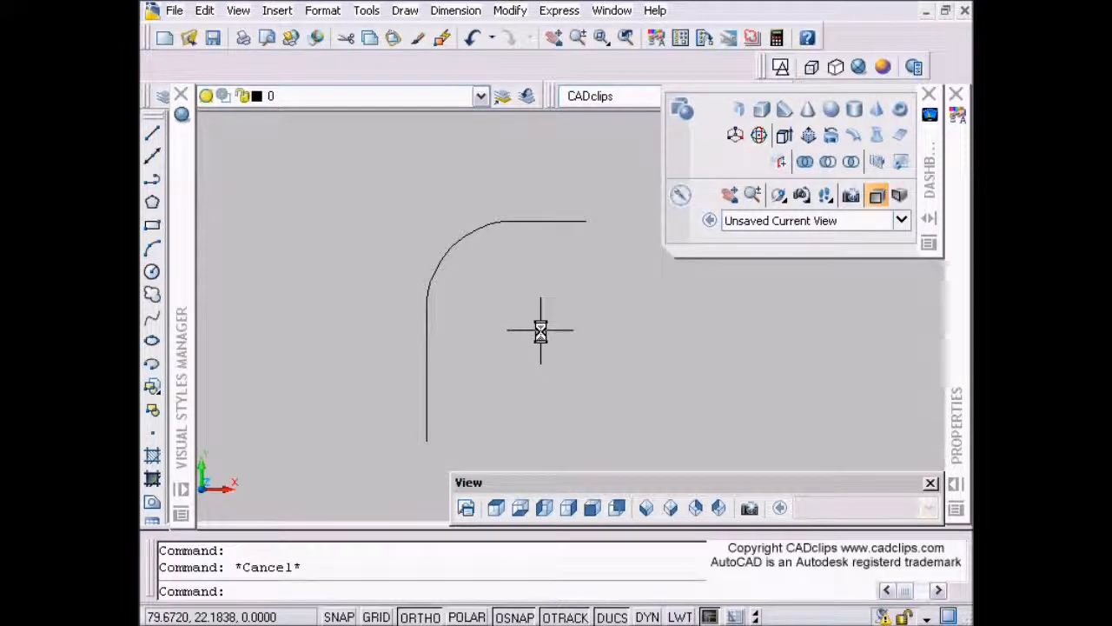
# Step: Start a polyline inside the filleted lines with a vertical segment followed by a curved arc segment, with Ortho off for the arc
pyautogui.press('Escape')
pyautogui.write('pl')
pyautogui.press('Return')
pyautogui.click(517, 430)
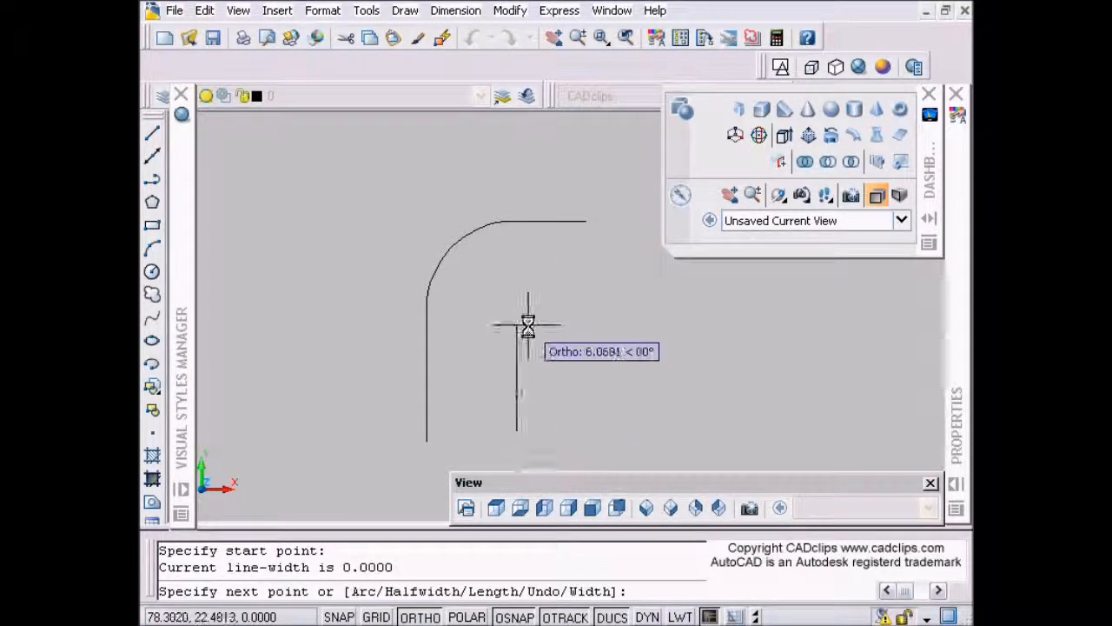
pyautogui.click(524, 323)
pyautogui.write('a')
pyautogui.press('Return')
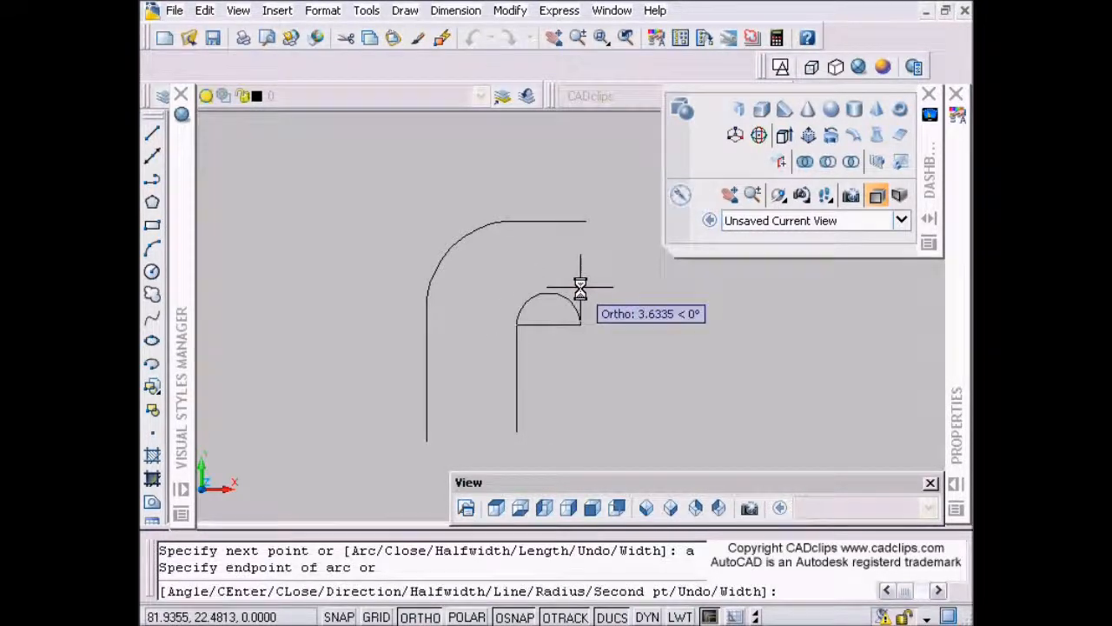
pyautogui.press('F8')
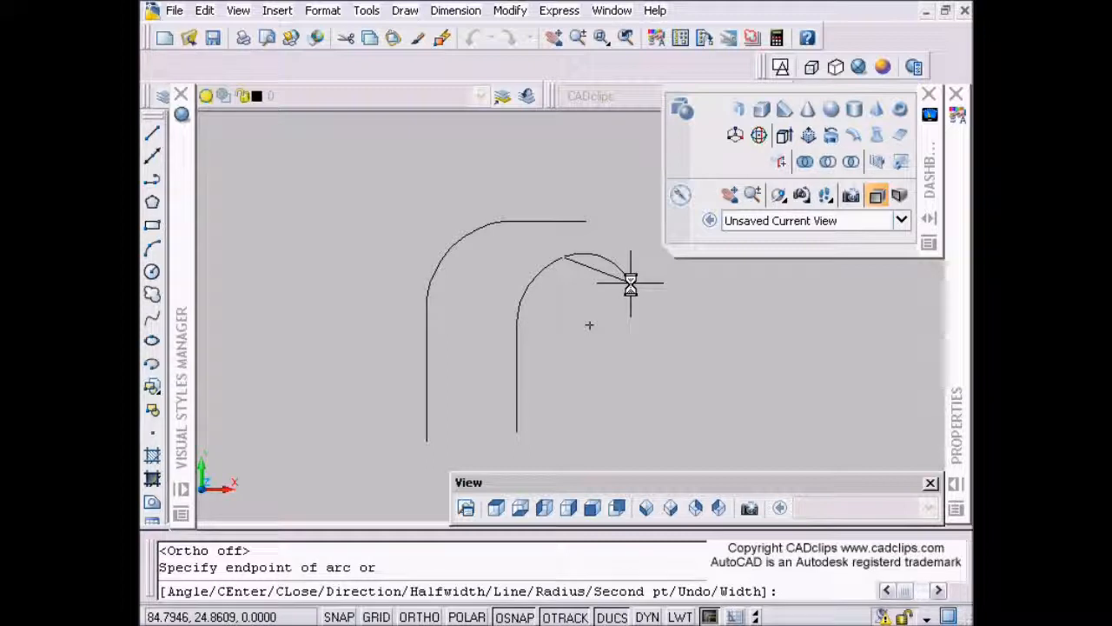
# Step: Finish the polyline with a straight horizontal segment drawn with Ortho, and select it to check that it is one object
pyautogui.write('l')
pyautogui.press('Return')
pyautogui.press('F8')
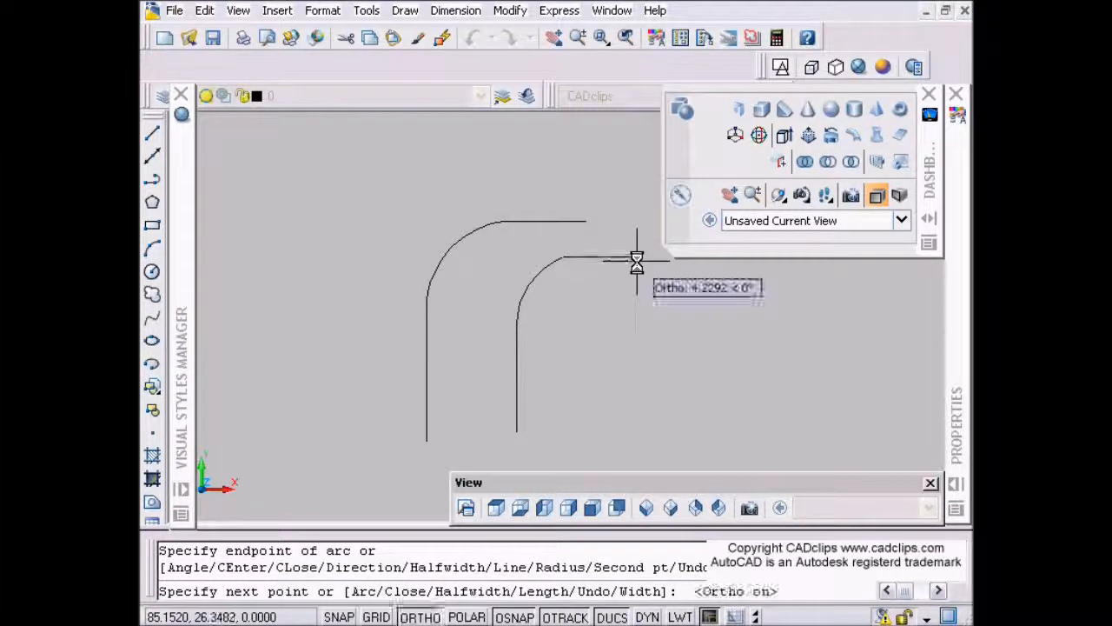
pyautogui.click(641, 257)
pyautogui.press('Return')
pyautogui.click(608, 257)
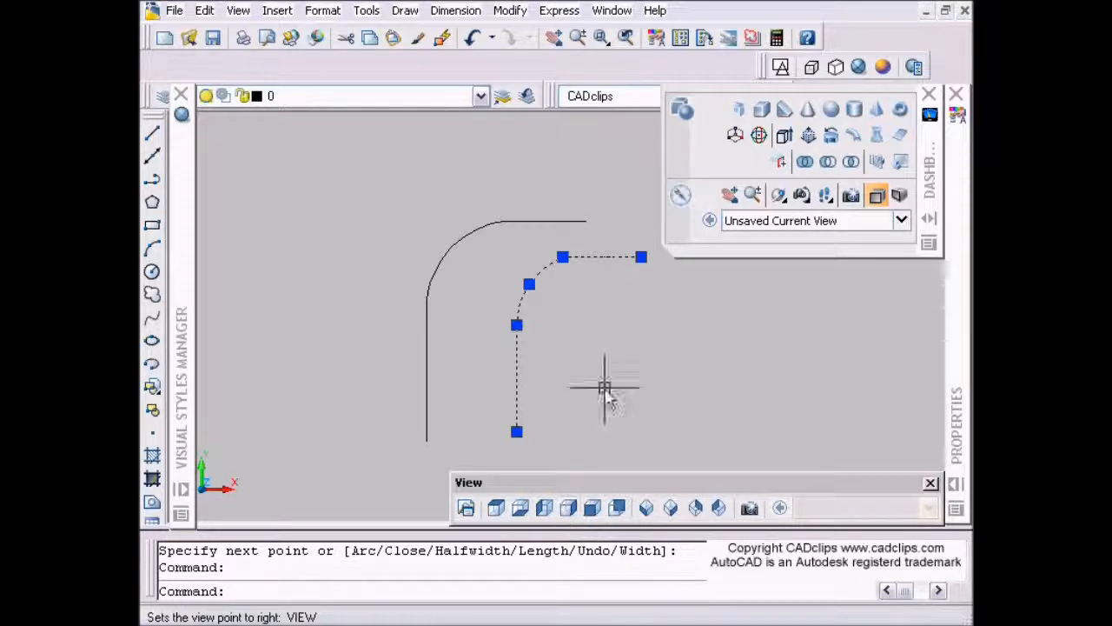
# Step: Erase the polyline inside the filleted lines
pyautogui.press('Escape')
pyautogui.press('Escape')
pyautogui.click(553, 252)
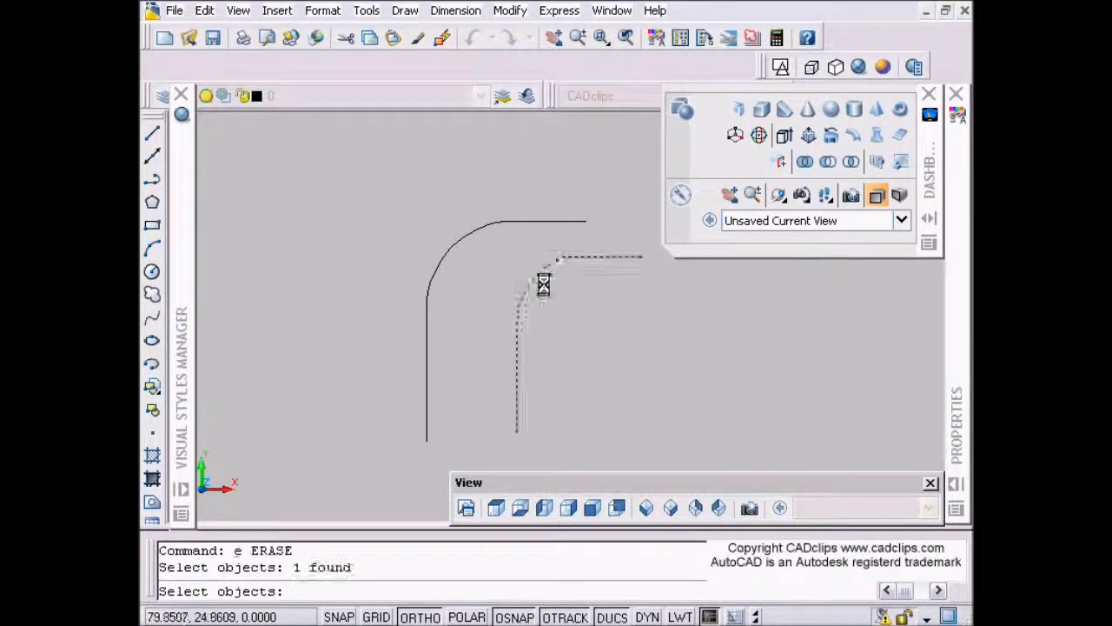
pyautogui.press('Return')
pyautogui.click(509, 220)
pyautogui.press('Escape')
pyautogui.press('Escape')
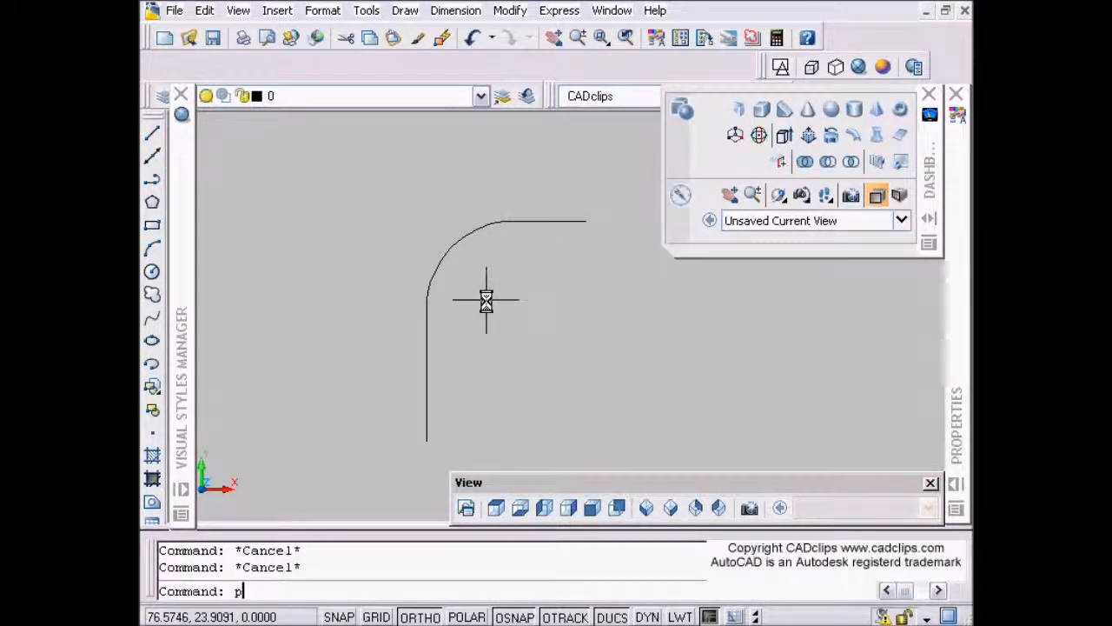
# Step: Join the vertical line, fillet arc and horizontal line into a single polyline with Polyline Edit
pyautogui.write('pe')
pyautogui.press('Return')
pyautogui.click(548, 222)
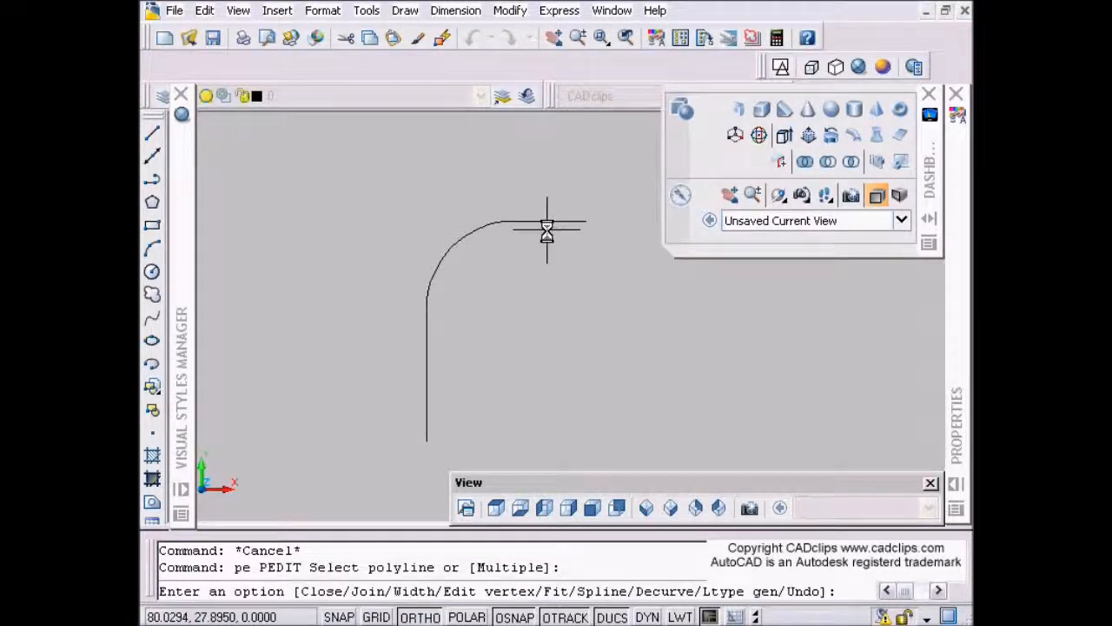
pyautogui.write('j')
pyautogui.press('Return')
pyautogui.click(534, 219)
pyautogui.click(427, 339)
pyautogui.press('Return')
pyautogui.press('Return')
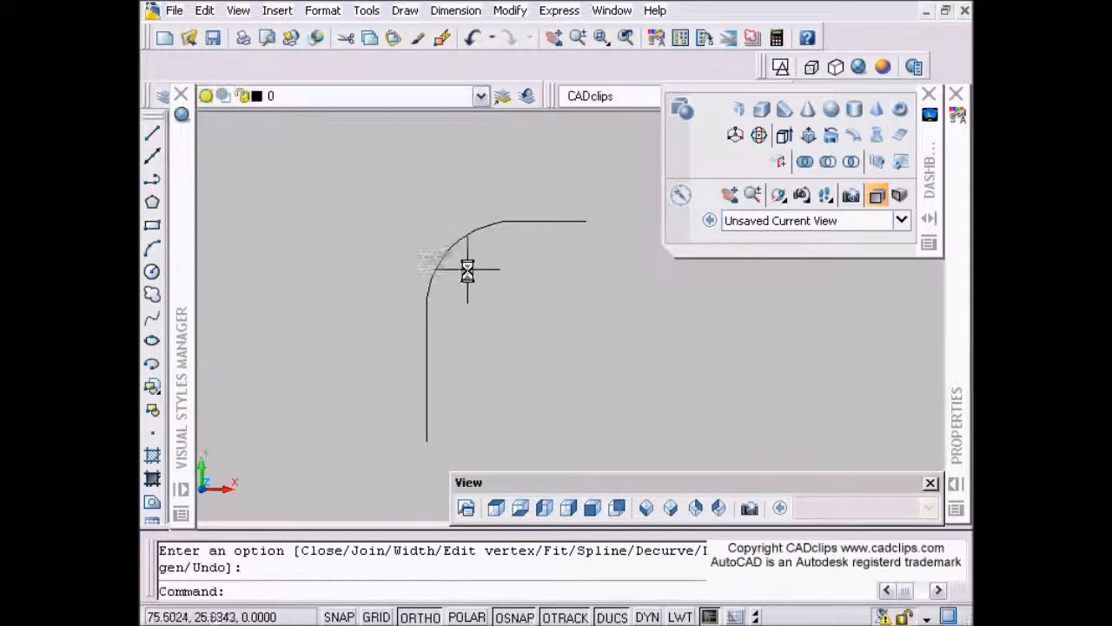
pyautogui.press('Escape')
# Step: In the southeast isometric view, 3D-rotate the polyline 90° upright about the X axis, based at the free end of its long leg
pyautogui.scroll(-4, 526, 401)
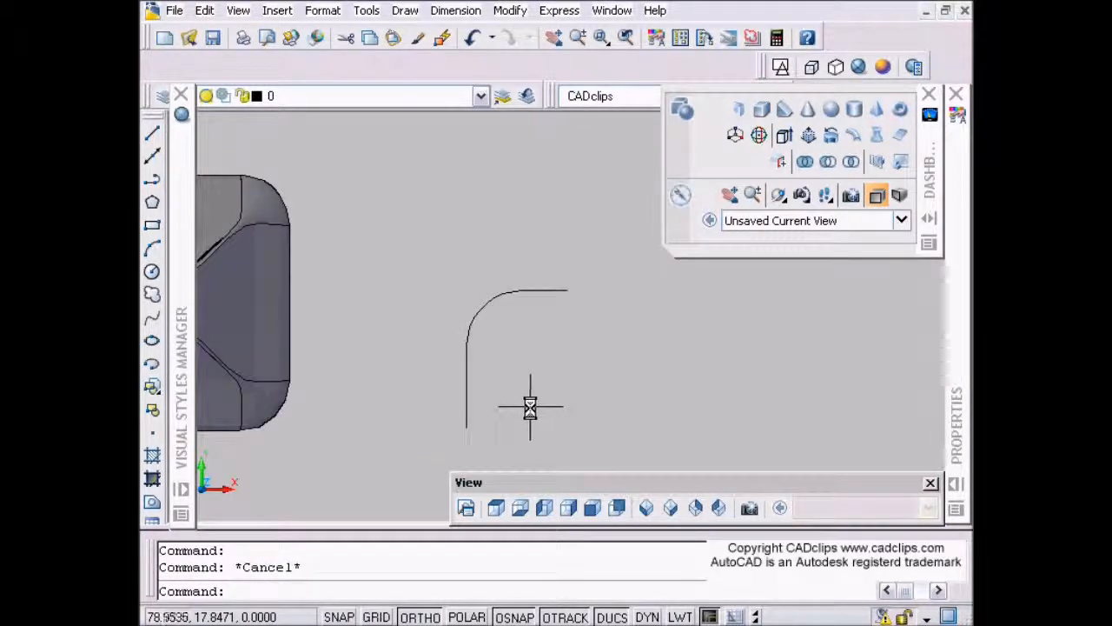
pyautogui.moveTo(521, 399); pyautogui.dragTo(471, 362, button='middle')
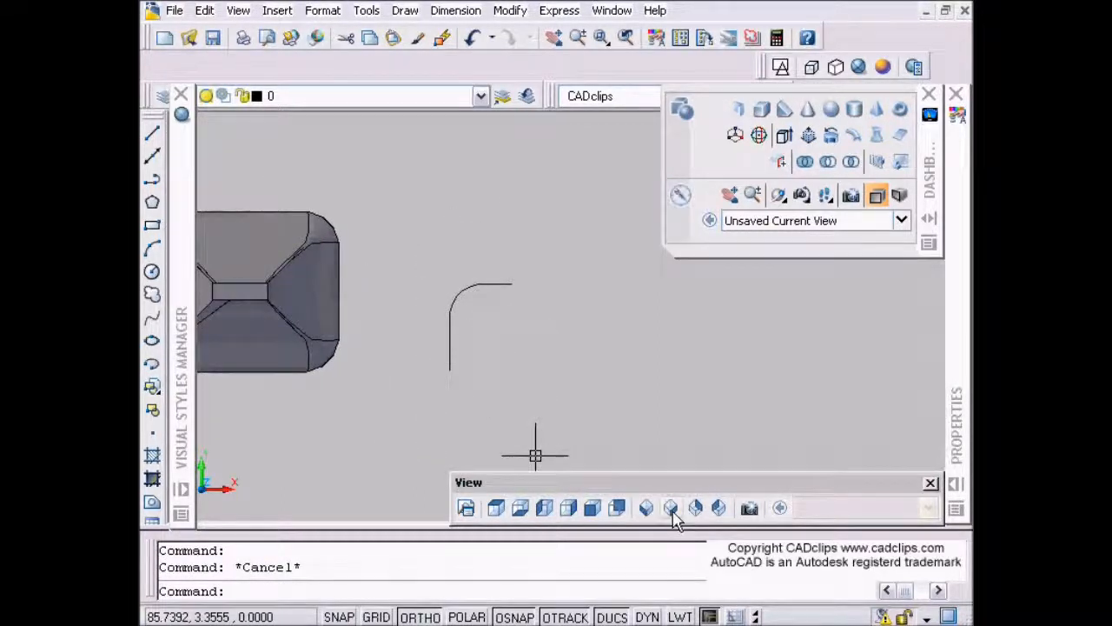
pyautogui.click(671, 509)
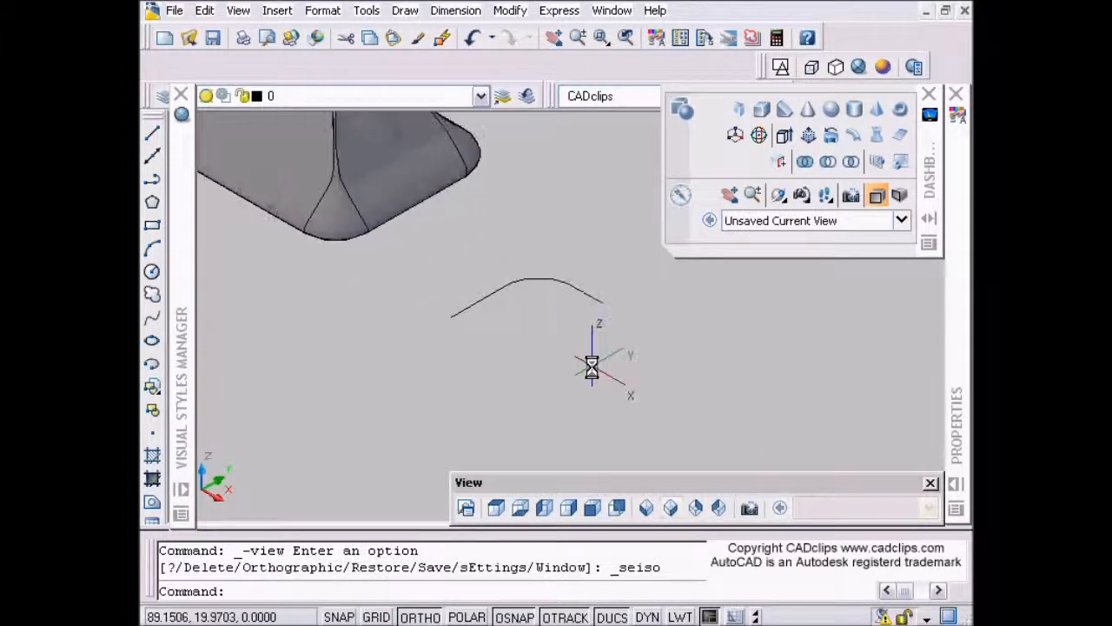
pyautogui.click(759, 136)
pyautogui.click(506, 281)
pyautogui.press('Return')
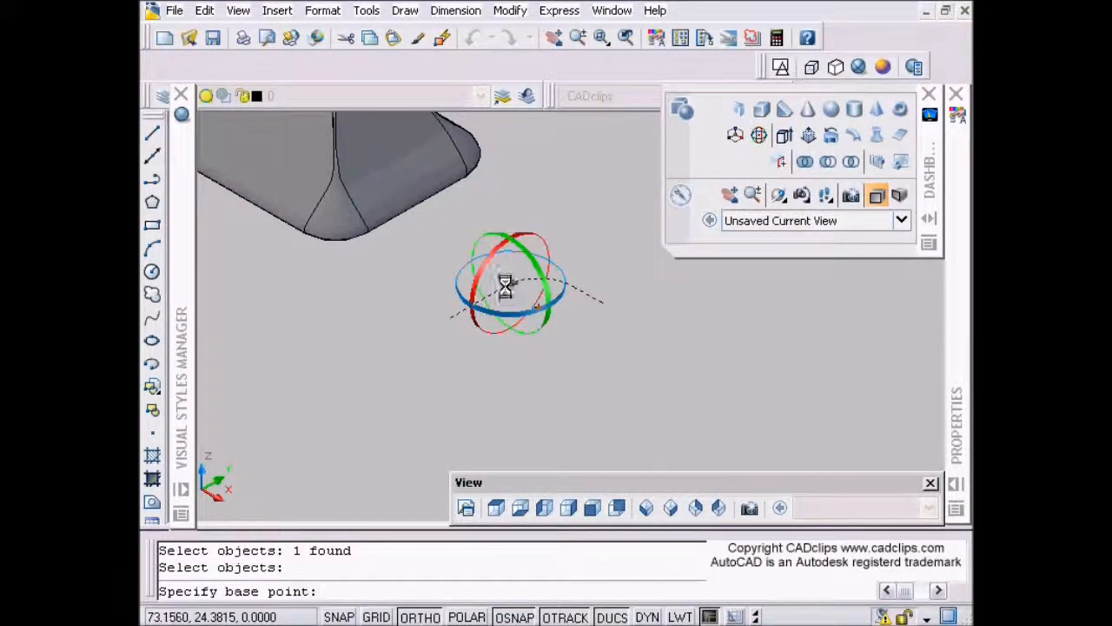
pyautogui.click(450, 317)
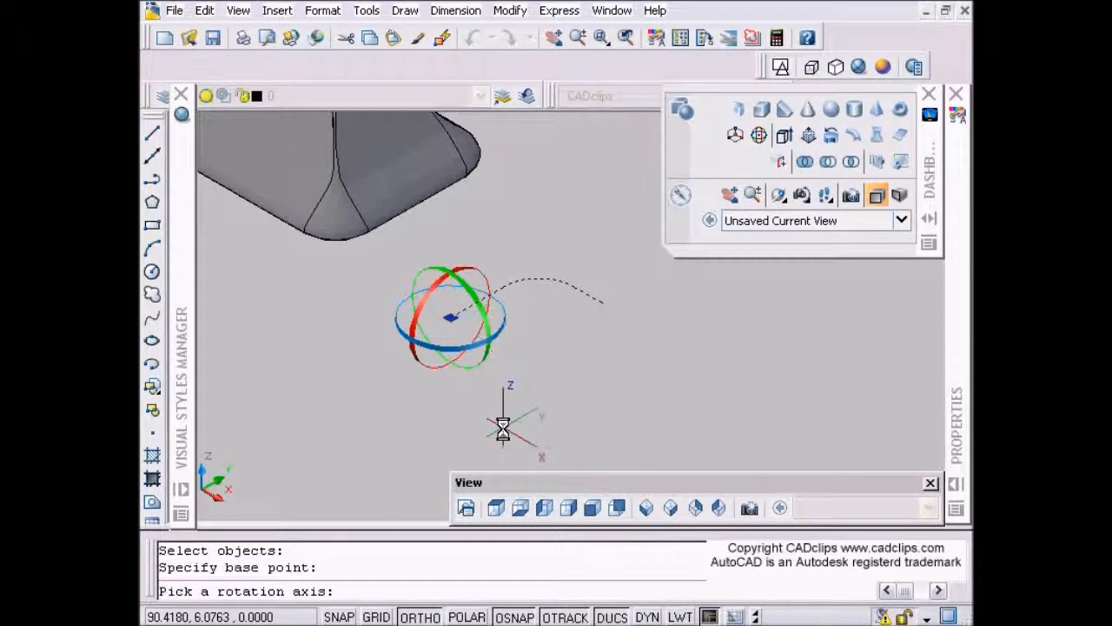
pyautogui.click(478, 282)
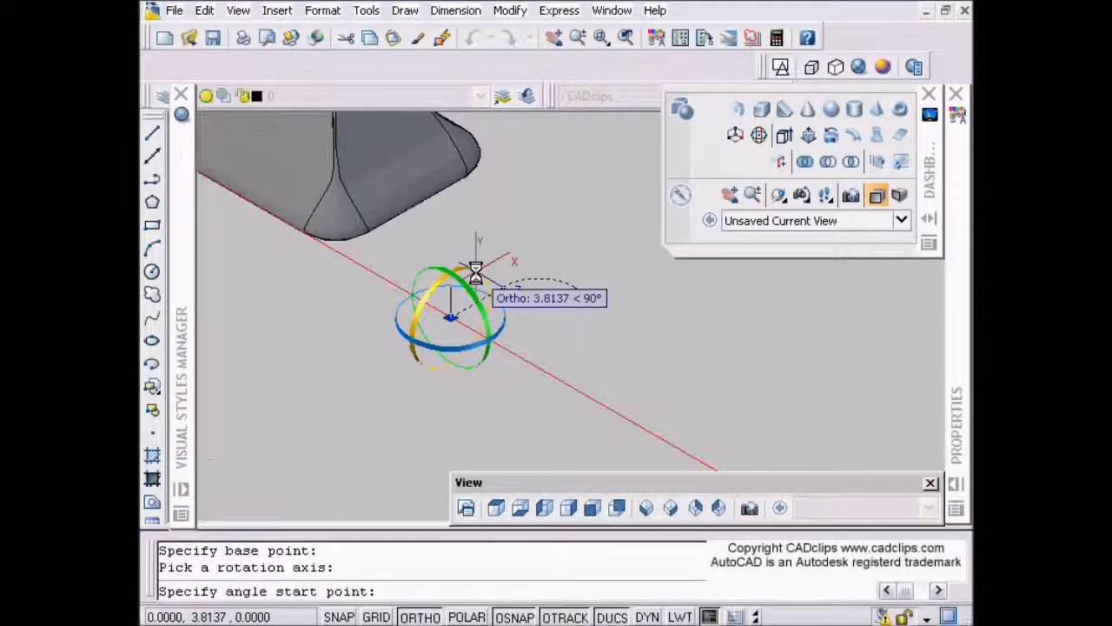
pyautogui.click(623, 231)
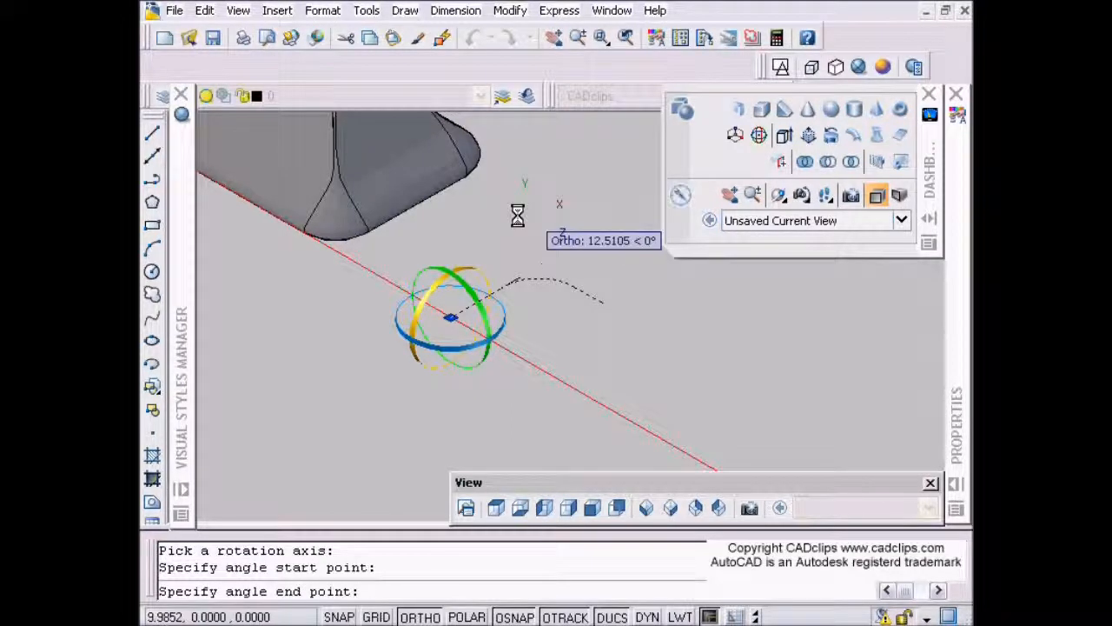
pyautogui.click(443, 218)
# Step: In the front view, stretch the polyline's arc and horizontal segment straight up to lengthen the vertical leg
pyautogui.scroll(3, 492, 300)
pyautogui.moveTo(508, 328); pyautogui.dragTo(578, 378, button='middle')
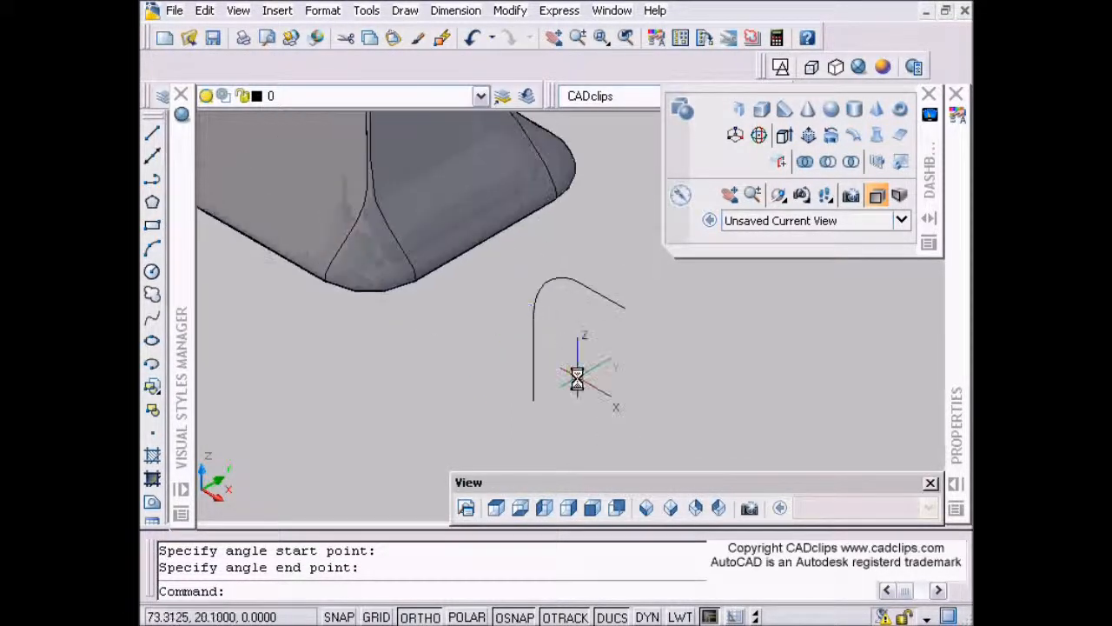
pyautogui.scroll(-4, 577, 379)
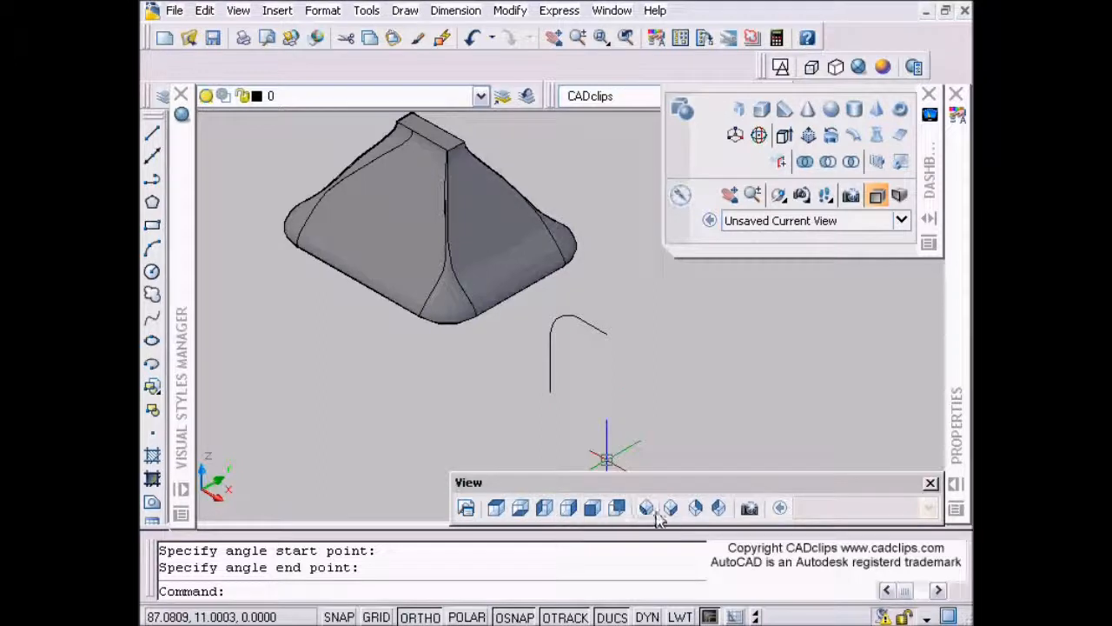
pyautogui.click(595, 509)
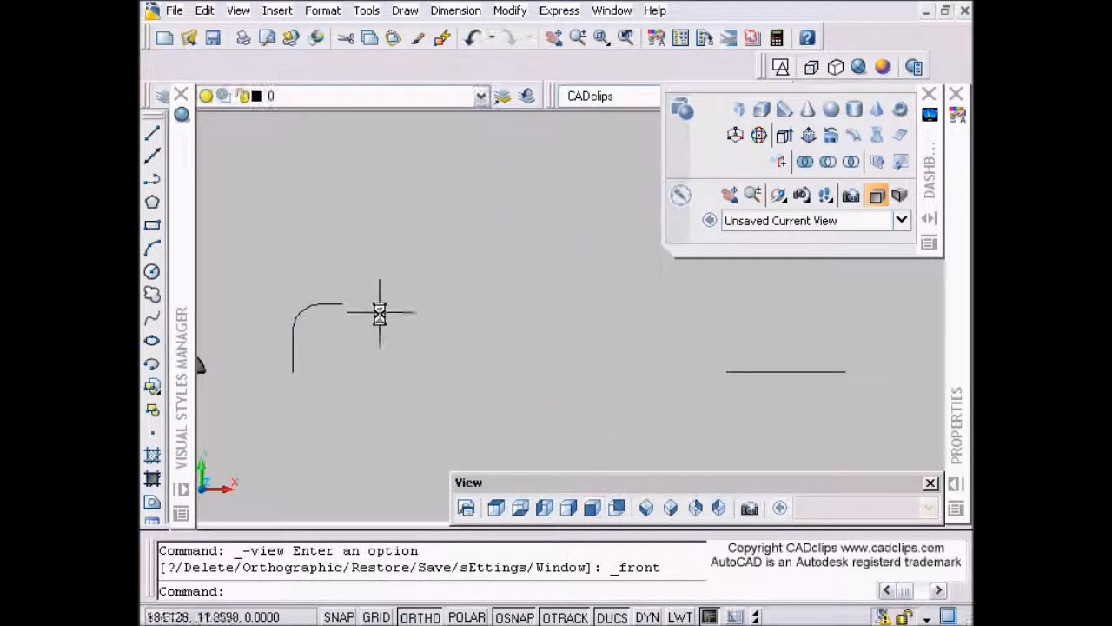
pyautogui.press('Escape')
pyautogui.press('Escape')
pyautogui.write('s')
pyautogui.press('Return')
pyautogui.click(598, 244)
pyautogui.click(449, 323)
pyautogui.press('Return')
pyautogui.click(538, 403)
pyautogui.click(541, 355)
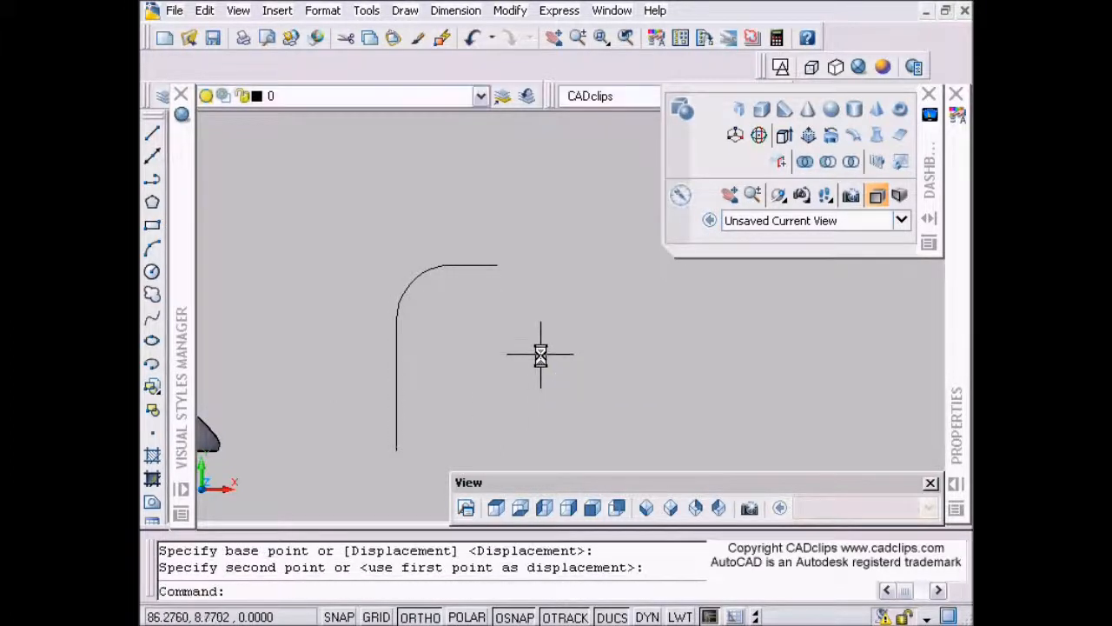
pyautogui.click(423, 276)
pyautogui.press('Escape')
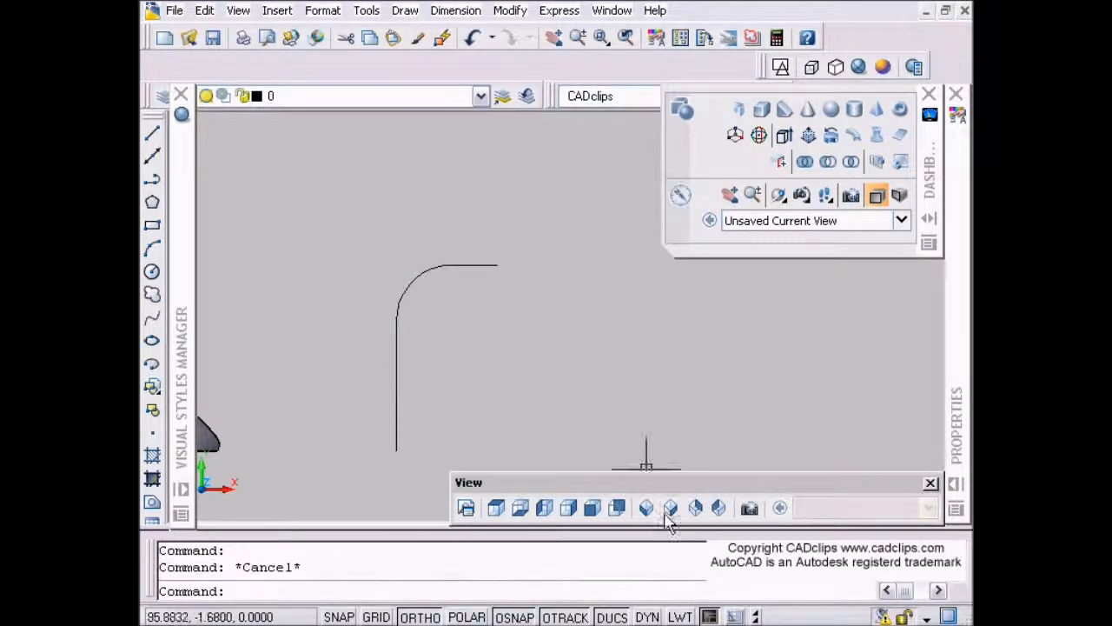
# Step: Set a 3-point UCS at the free end of the polyline's horizontal segment, with its XY plane perpendicular to that segment and Y up
pyautogui.click(671, 508)
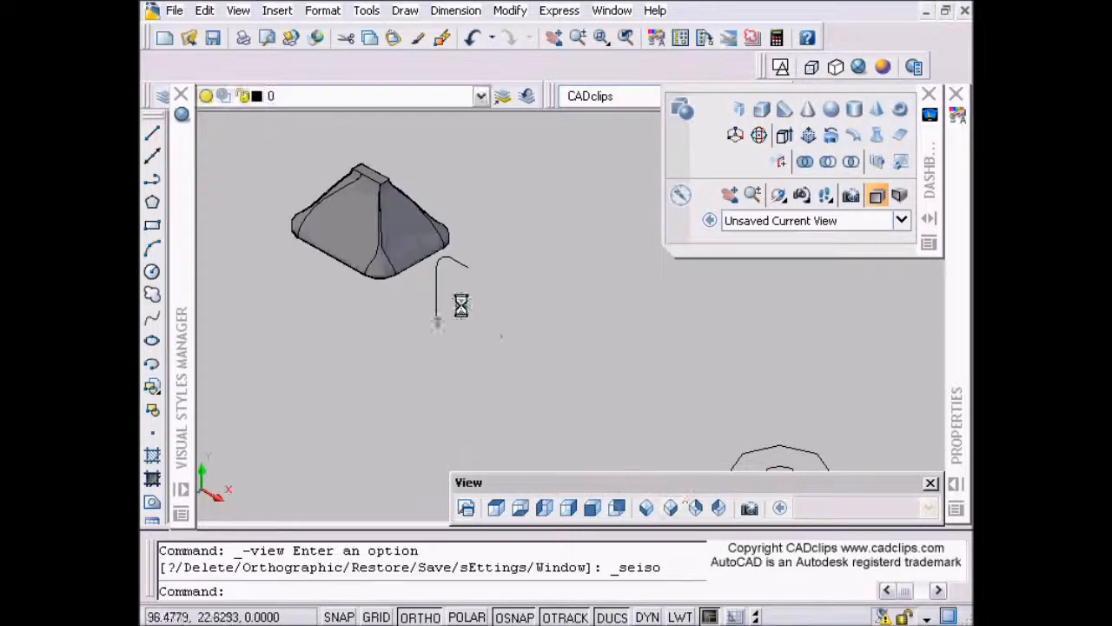
pyautogui.moveTo(570, 379); pyautogui.dragTo(541, 293, button='middle')
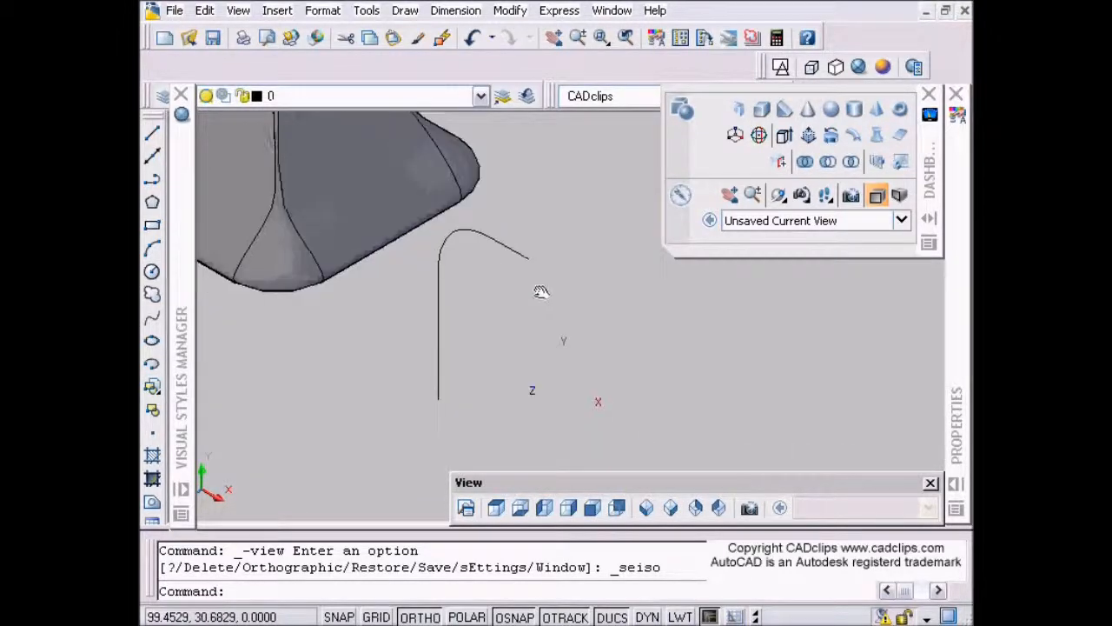
pyautogui.press('Escape')
pyautogui.press('Escape')
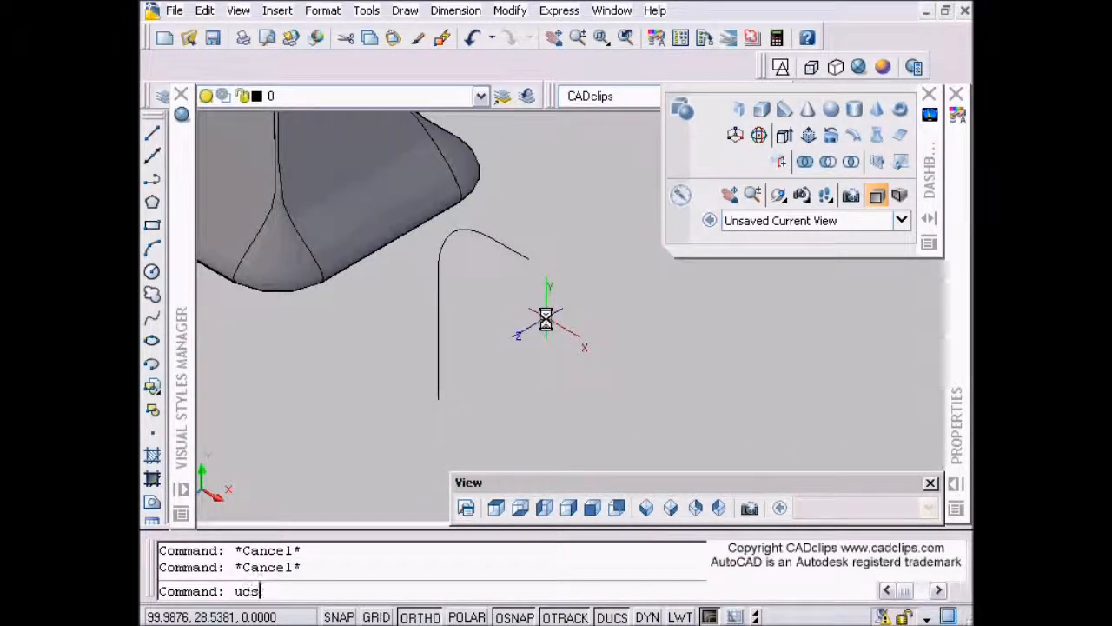
pyautogui.press('Return')
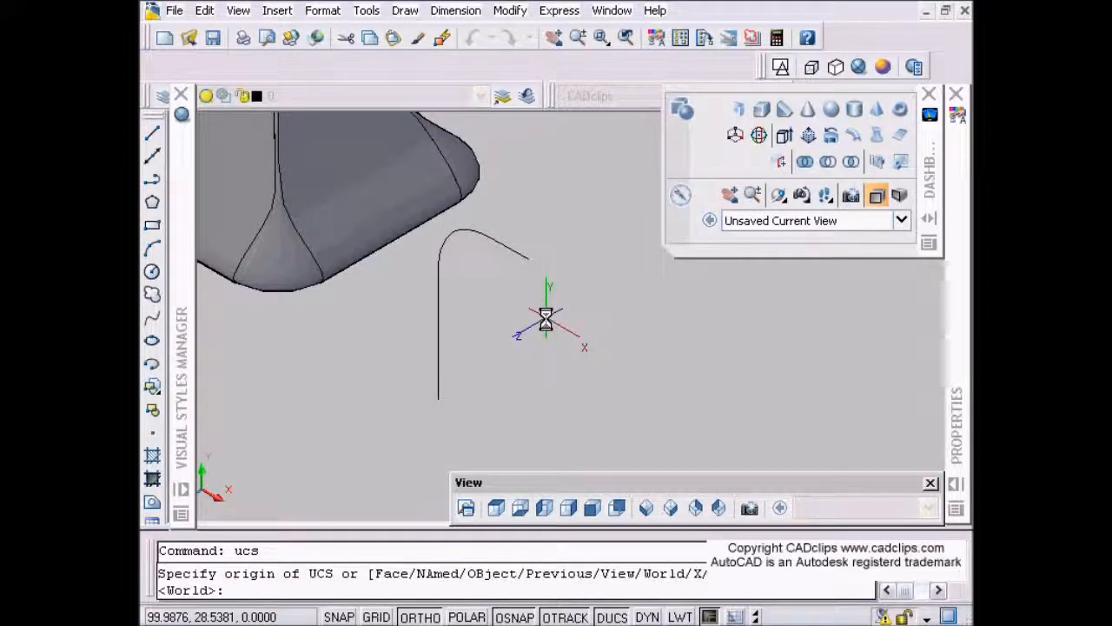
pyautogui.write('3p')
pyautogui.press('Return')
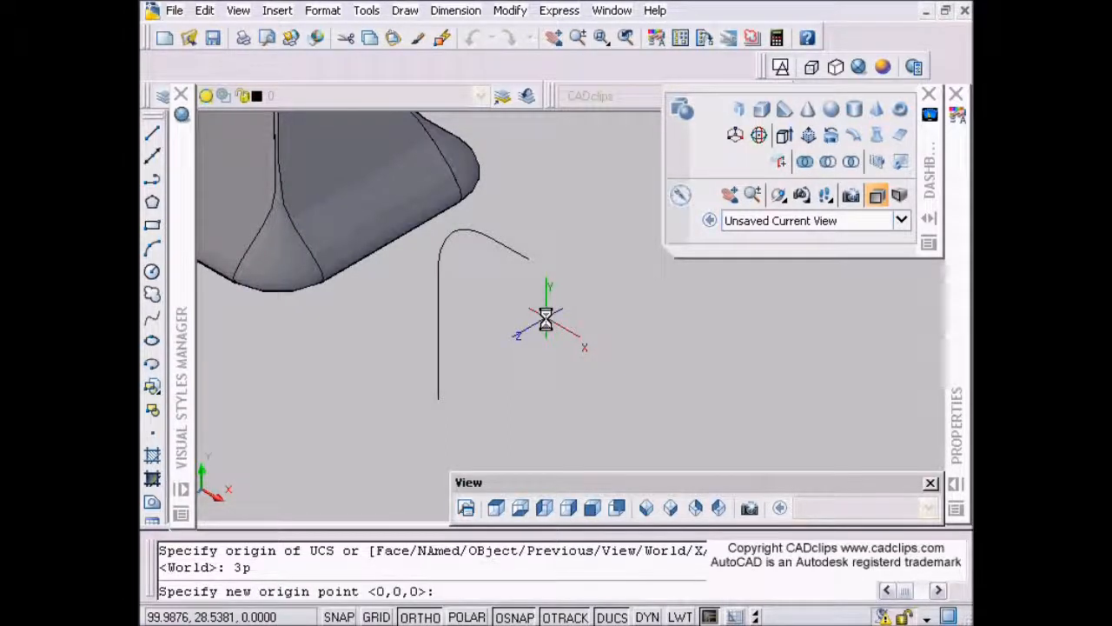
pyautogui.click(525, 259)
pyautogui.click(610, 208)
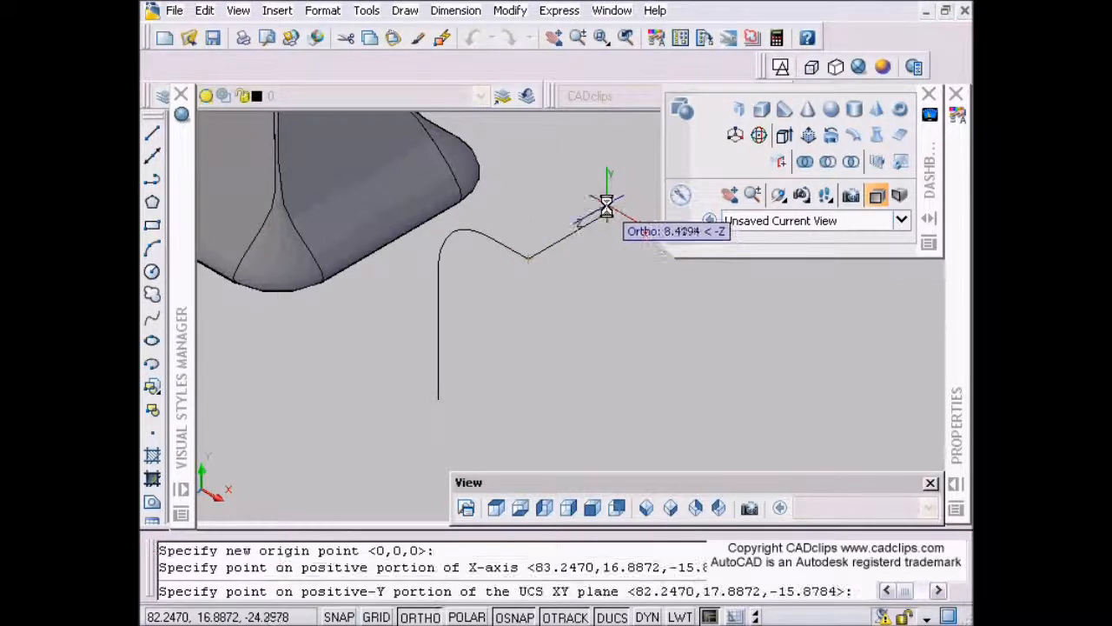
pyautogui.click(534, 142)
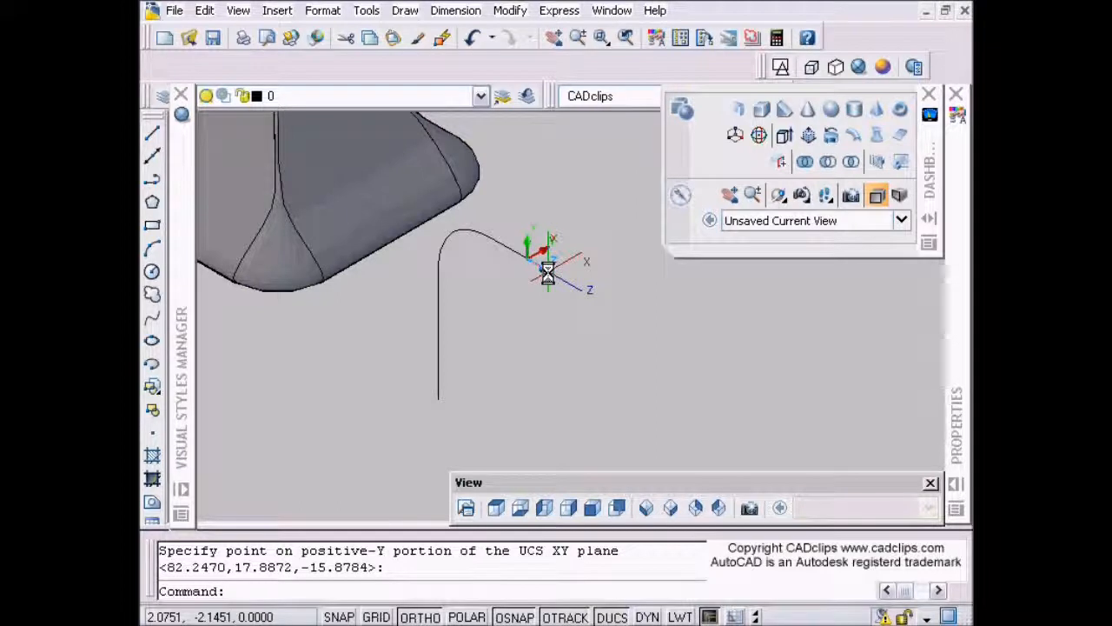
# Step: Draw a circle with a radius of about 1.77 centred on the free end of the horizontal segment
pyautogui.click(151, 271)
pyautogui.scroll(3, 498, 249)
pyautogui.click(573, 279)
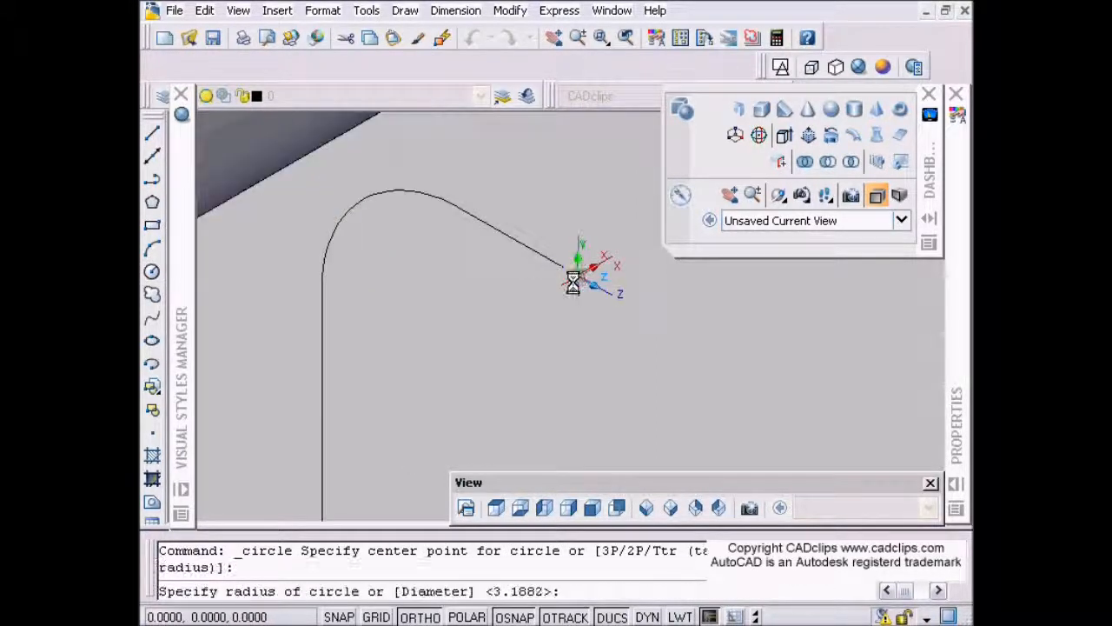
pyautogui.scroll(-3, 426, 279)
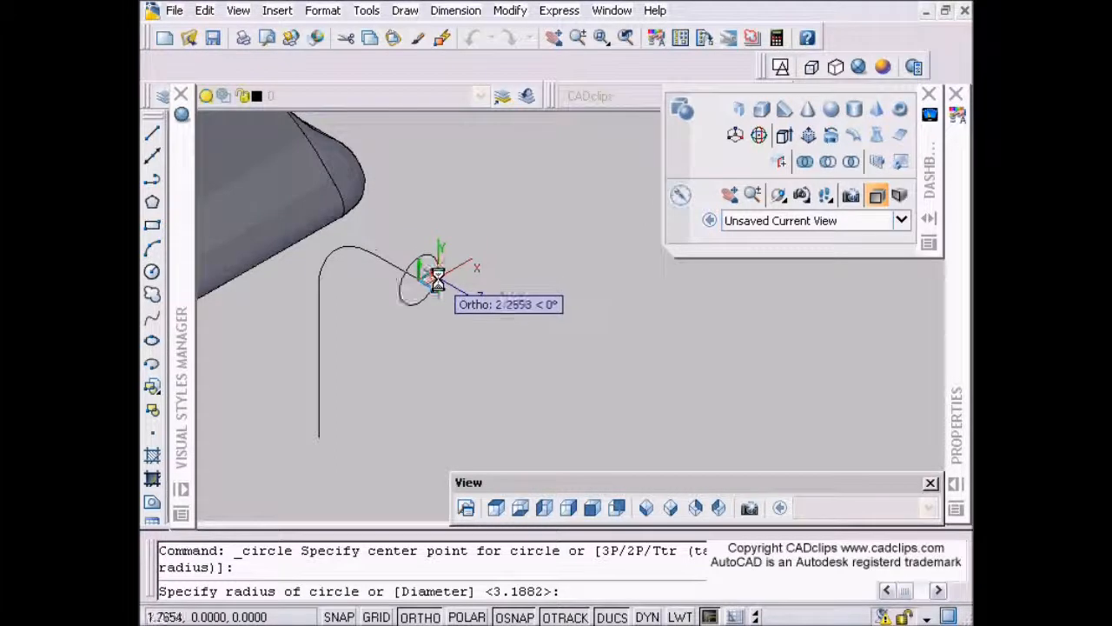
pyautogui.click(437, 280)
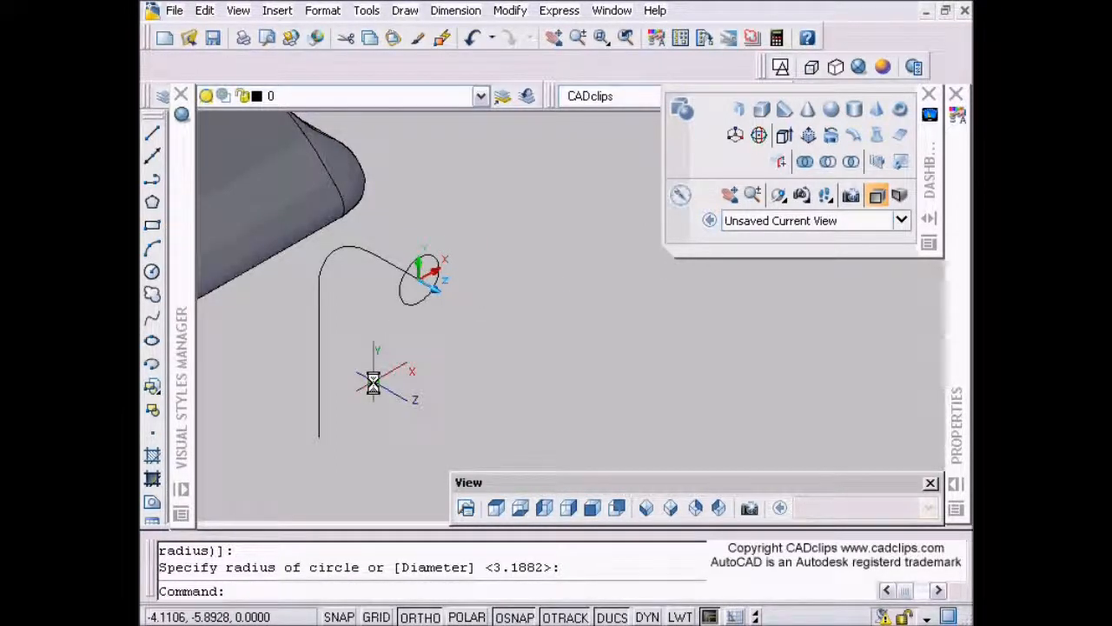
# Step: Return the UCS to World
pyautogui.press('Escape')
pyautogui.press('Escape')
pyautogui.write('ucs')
pyautogui.press('Return')
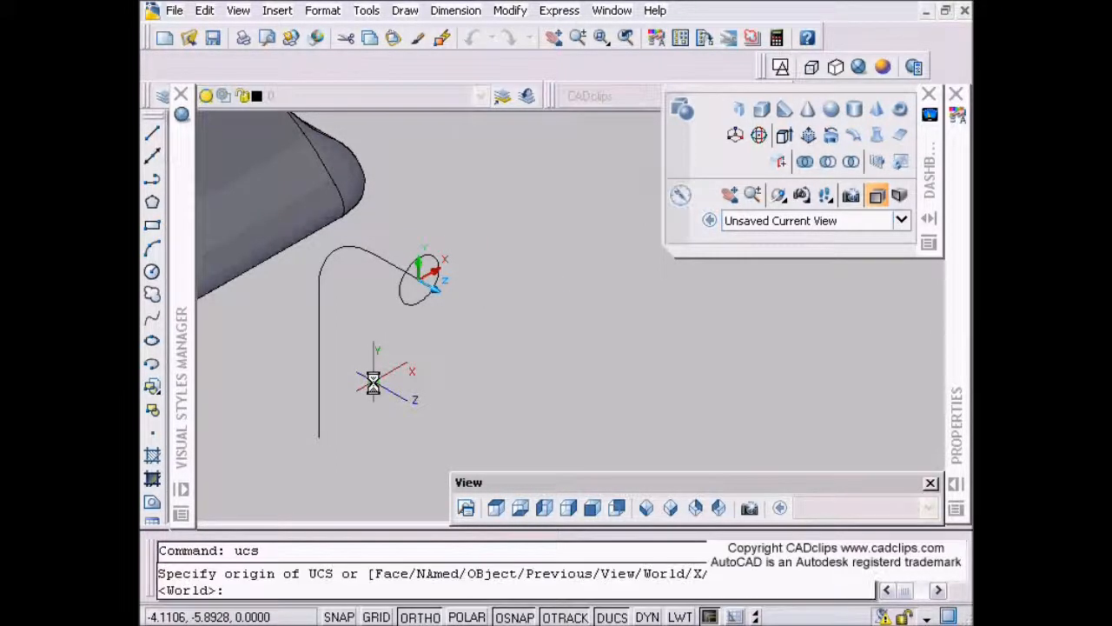
pyautogui.write('w')
pyautogui.press('Return')
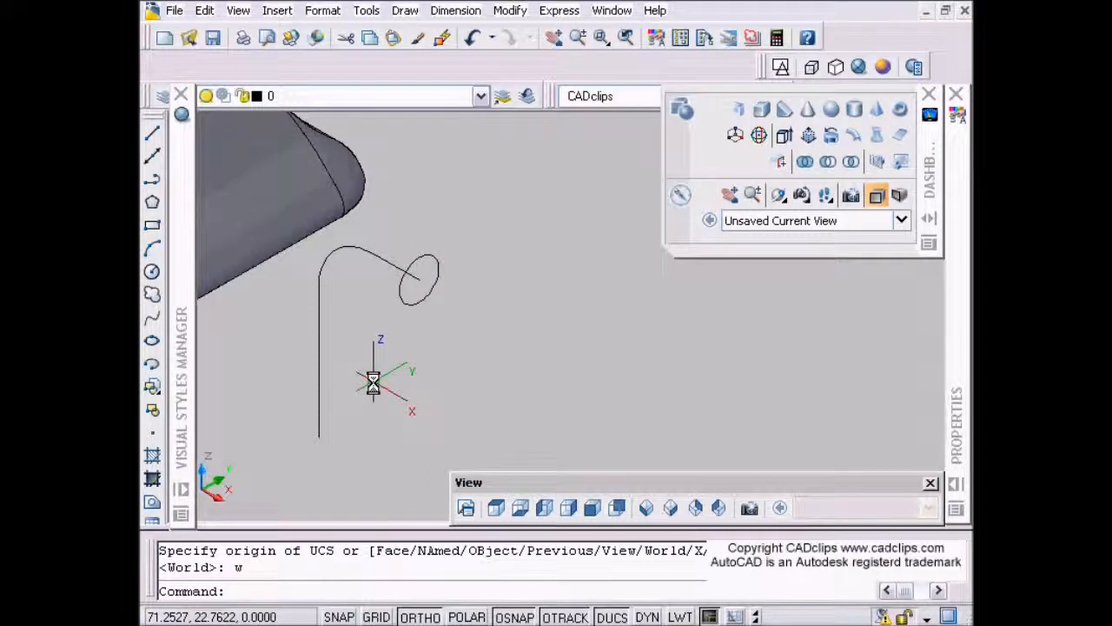
# Step: Draw two horizontal circles on the vertical leg: radius about 2.7 at its base and about 1.2 partway up
pyautogui.click(152, 272)
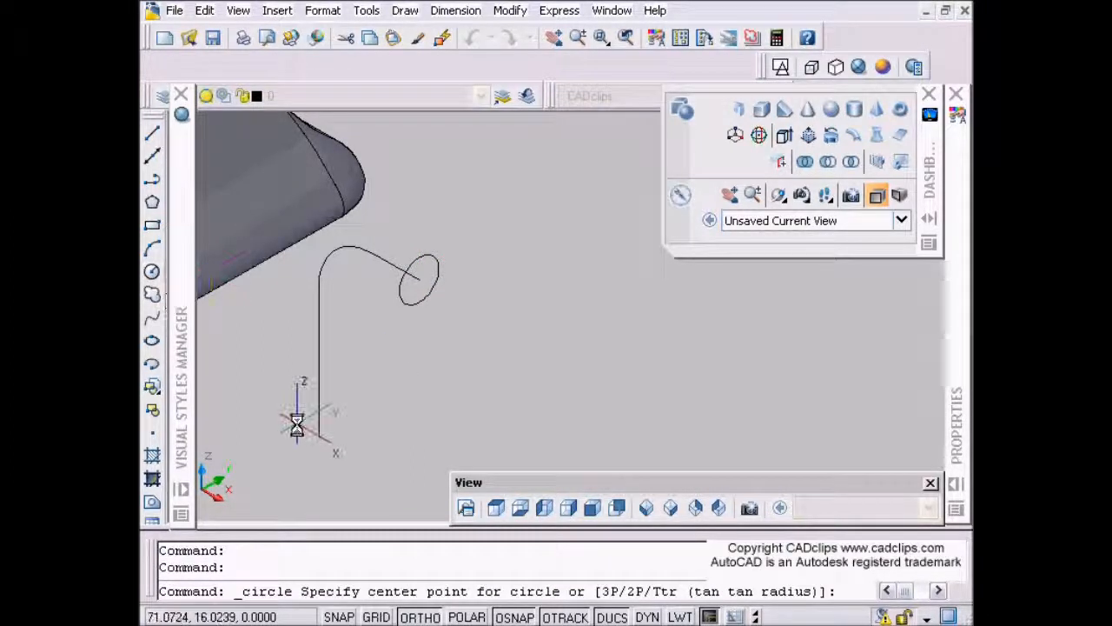
pyautogui.click(321, 437)
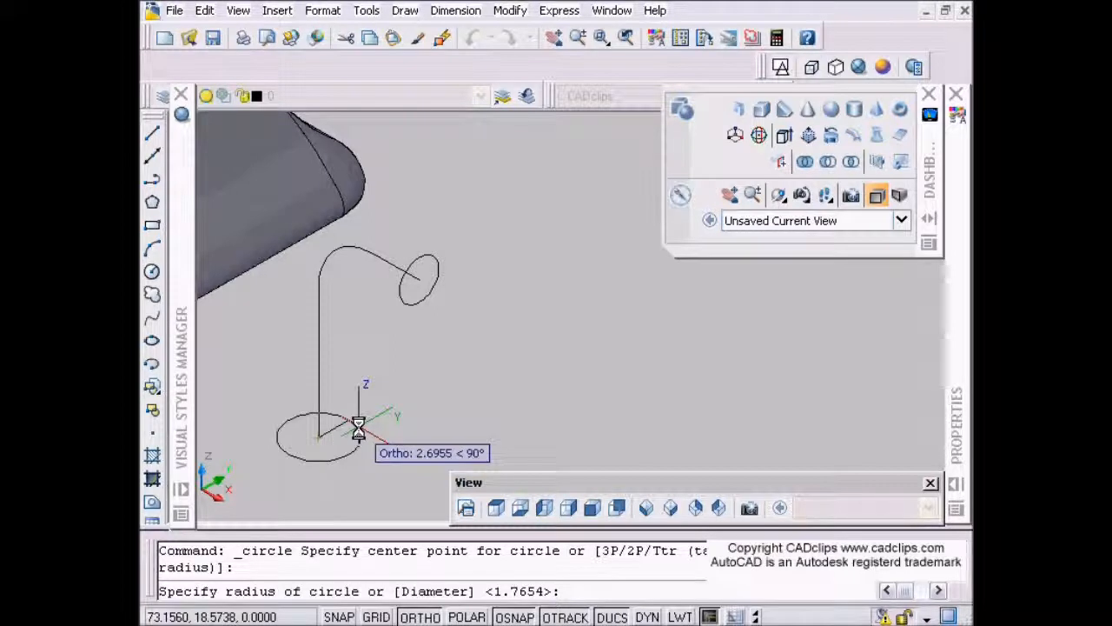
pyautogui.click(356, 427)
pyautogui.click(152, 273)
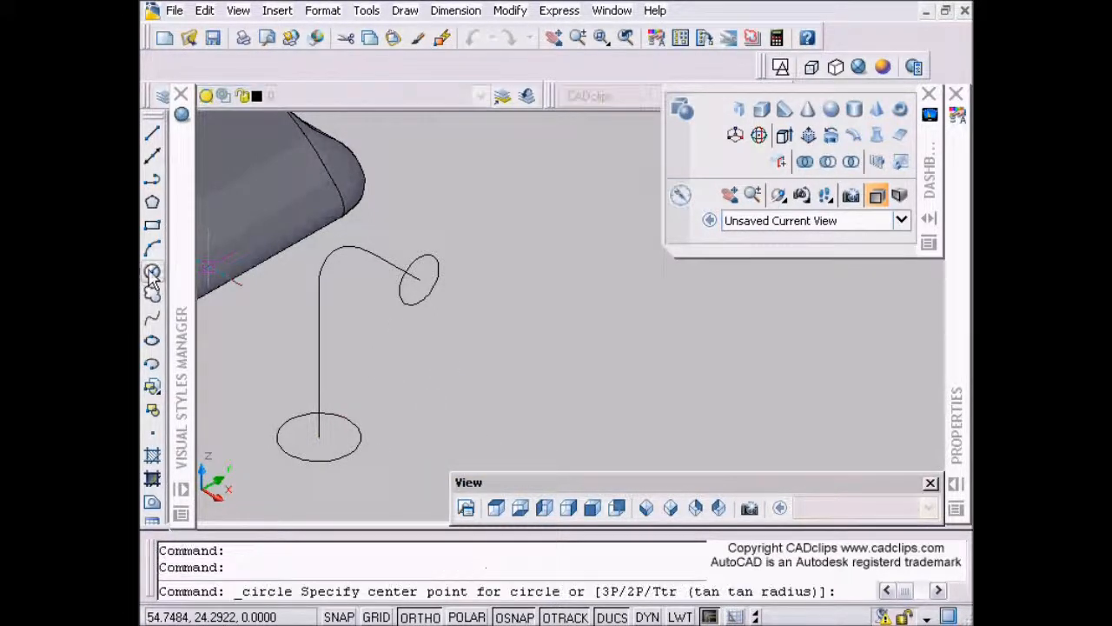
pyautogui.click(320, 344)
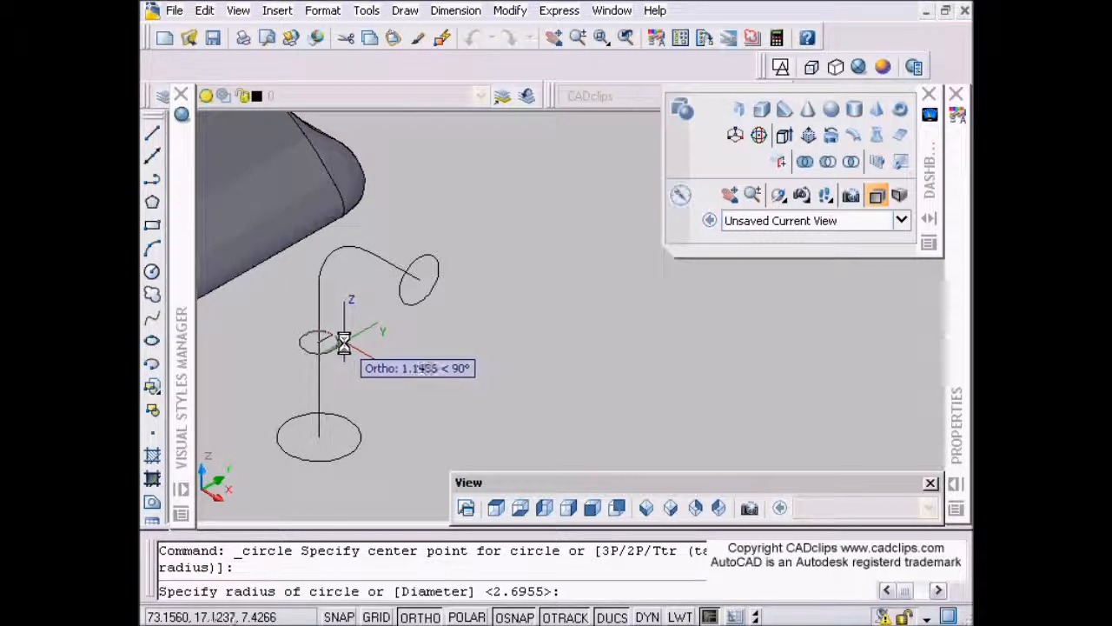
pyautogui.click(344, 343)
# Step: Loft the end, middle and base circles in that order, using the Path option with the curved polyline as path
pyautogui.scroll(-2, 420, 372)
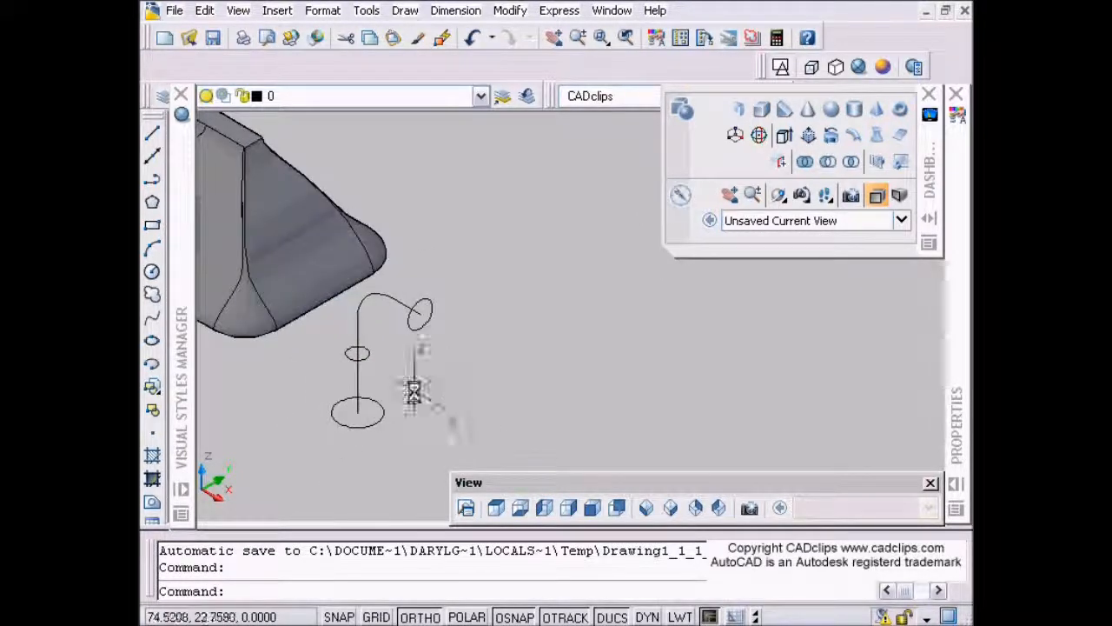
pyautogui.scroll(-2, 420, 390)
pyautogui.moveTo(420, 391)
pyautogui.keyDown('shift'); pyautogui.mouseDown(button='middle')
pyautogui.moveTo(430, 397)
pyautogui.moveTo(444, 382)
pyautogui.moveTo(408, 404)
pyautogui.moveTo(561, 323)
pyautogui.moveTo(524, 356)
pyautogui.moveTo(625, 358)
pyautogui.moveTo(397, 377)
pyautogui.moveTo(528, 373)
pyautogui.moveTo(447, 379)
pyautogui.moveTo(581, 355)
pyautogui.moveTo(464, 348)
pyautogui.moveTo(478, 354)
pyautogui.mouseUp(button='middle'); pyautogui.keyUp('shift')
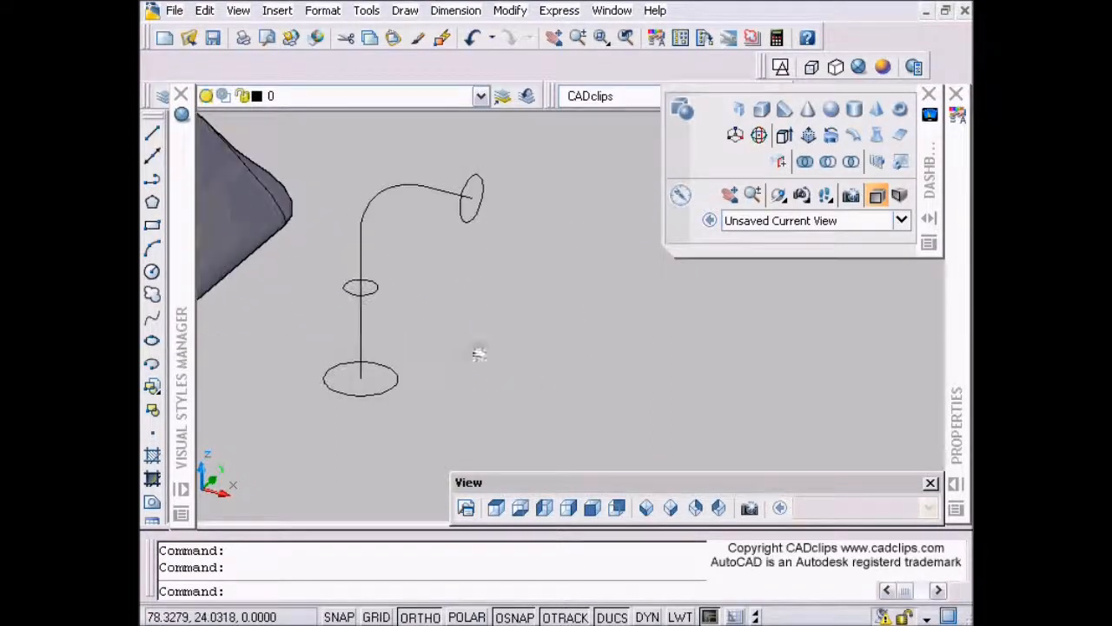
pyautogui.click(878, 137)
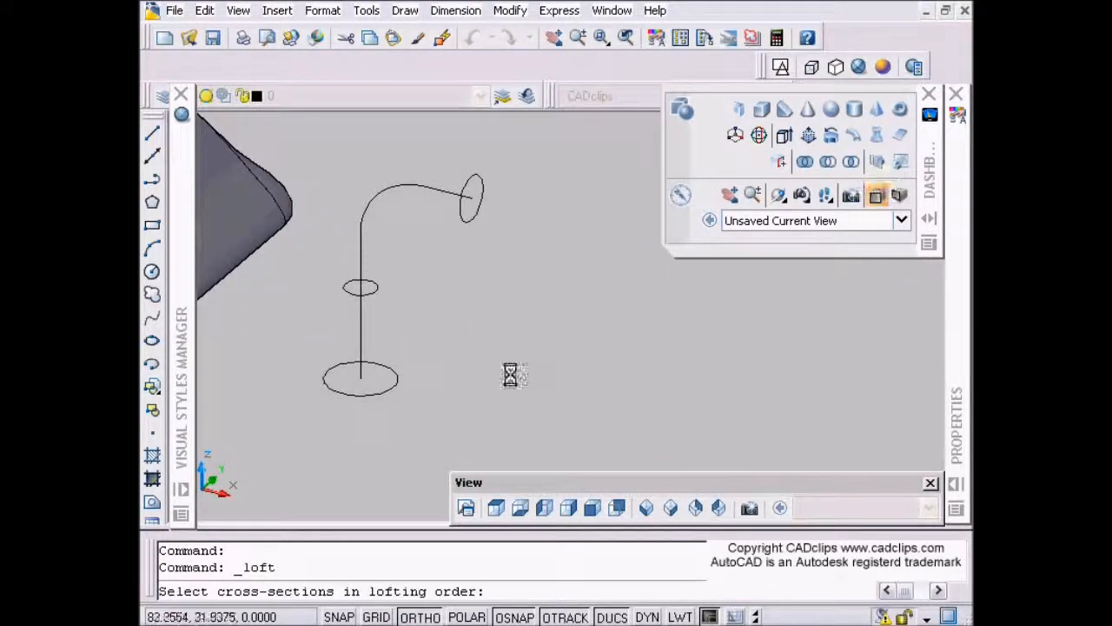
pyautogui.click(472, 209)
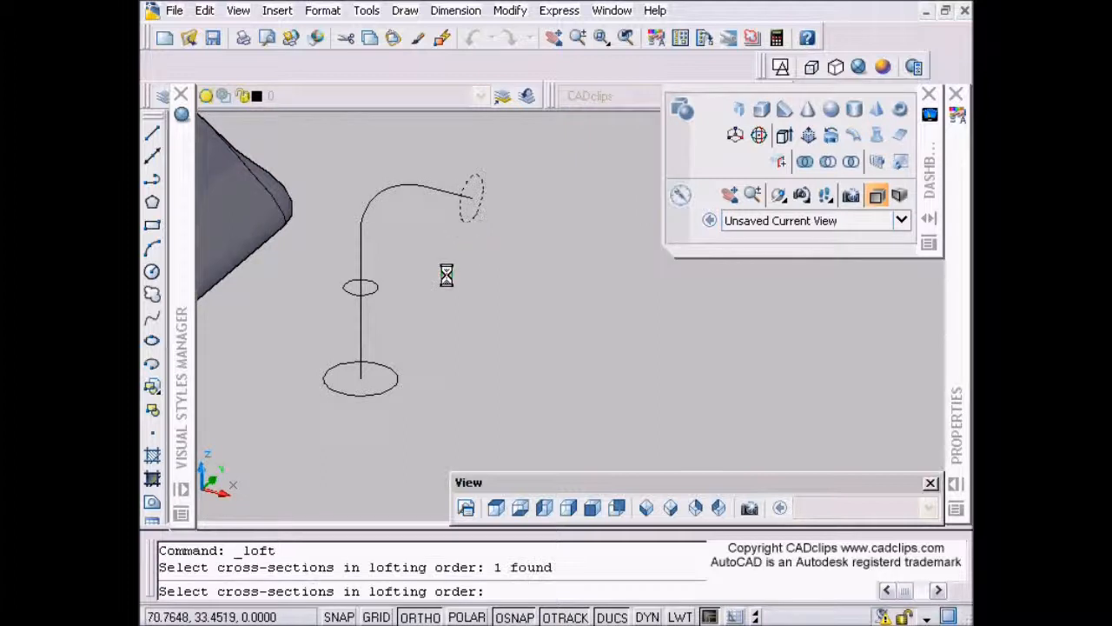
pyautogui.click(378, 291)
pyautogui.click(385, 369)
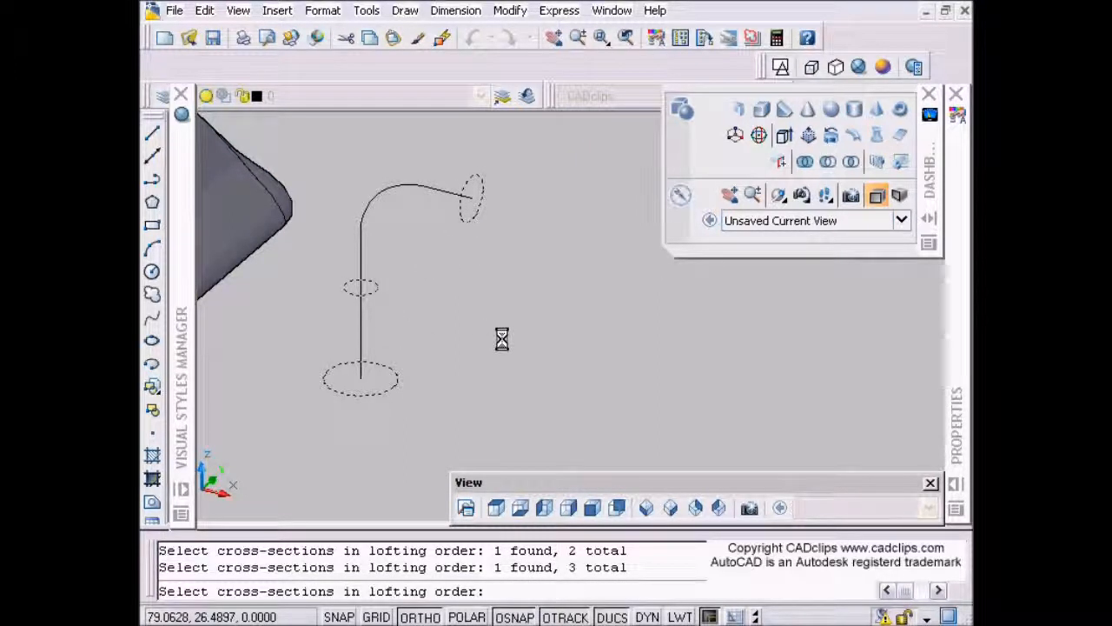
pyautogui.press('Return')
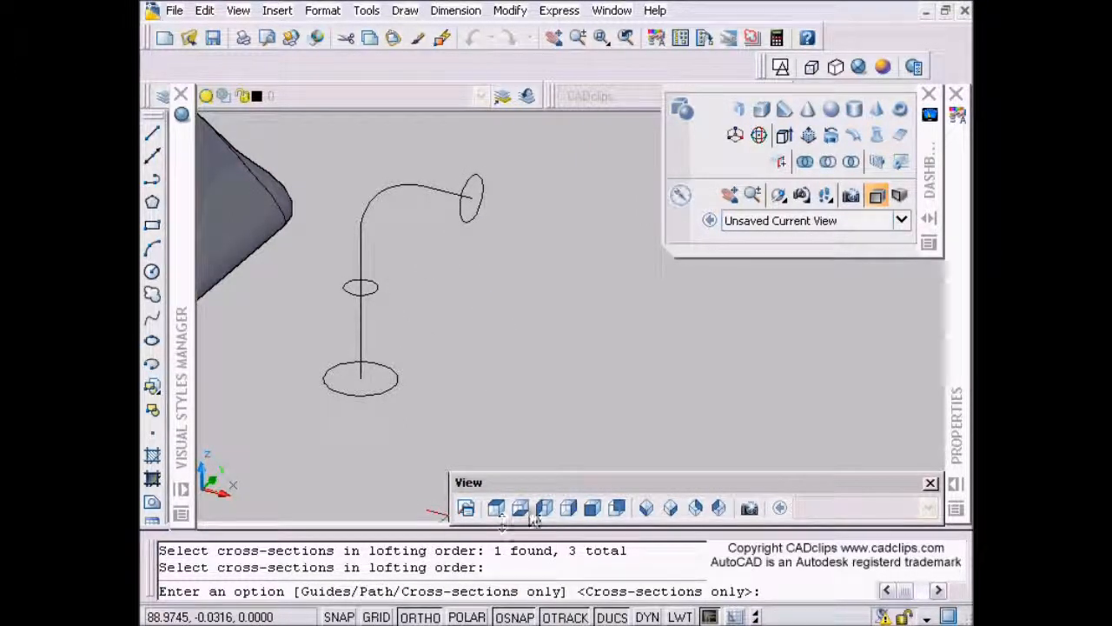
pyautogui.write('p')
pyautogui.press('Return')
pyautogui.click(423, 185)
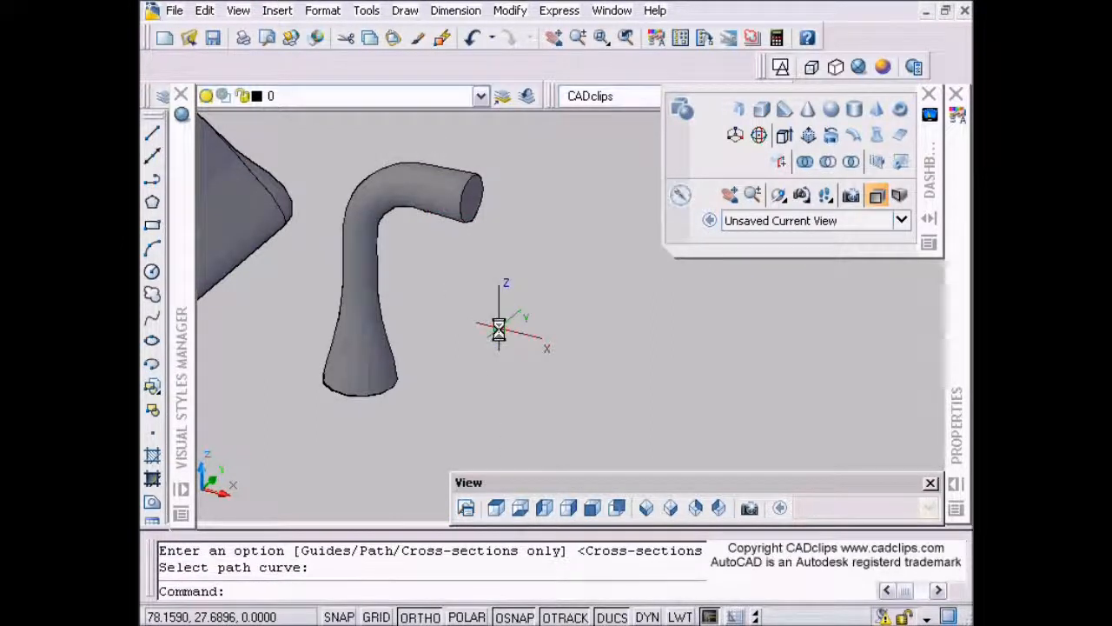
# Step: Examine the shape of the bent, tapered solid lofted along the curved path
pyautogui.scroll(-2, 499, 329)
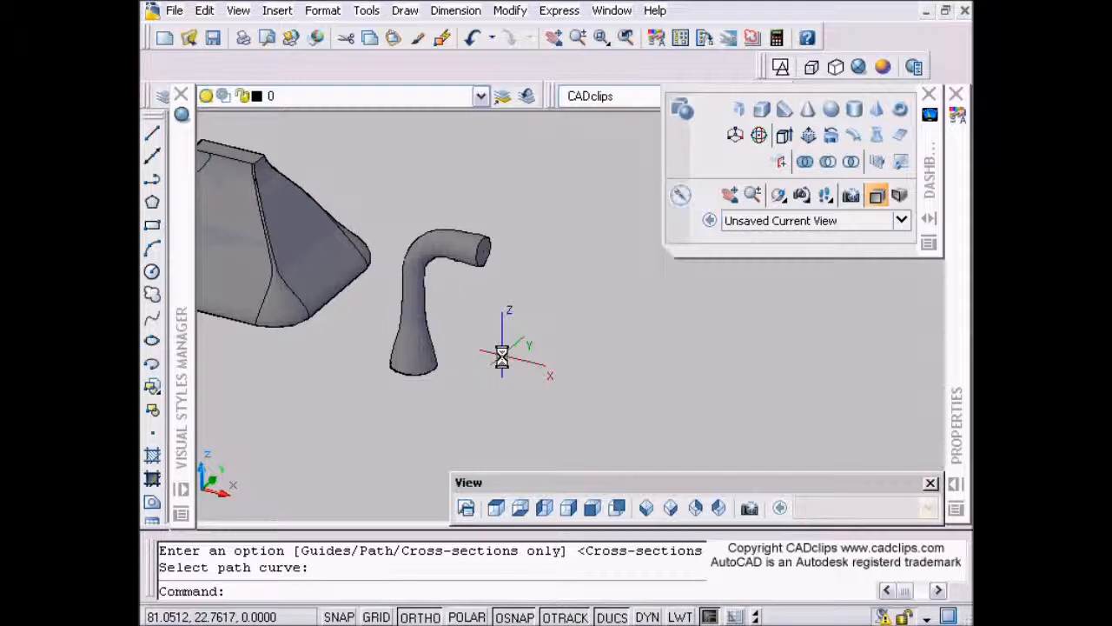
pyautogui.click(405, 324)
pyautogui.moveTo(468, 373)
pyautogui.keyDown('shift'); pyautogui.mouseDown(button='middle')
pyautogui.moveTo(426, 375)
pyautogui.moveTo(455, 377)
pyautogui.moveTo(417, 392)
pyautogui.moveTo(380, 380)
pyautogui.moveTo(452, 386)
pyautogui.mouseUp(button='middle'); pyautogui.keyUp('shift')
pyautogui.moveTo(366, 382); pyautogui.dragTo(489, 348, button='middle')
pyautogui.scroll(2, 462, 337)
pyautogui.press('Escape')
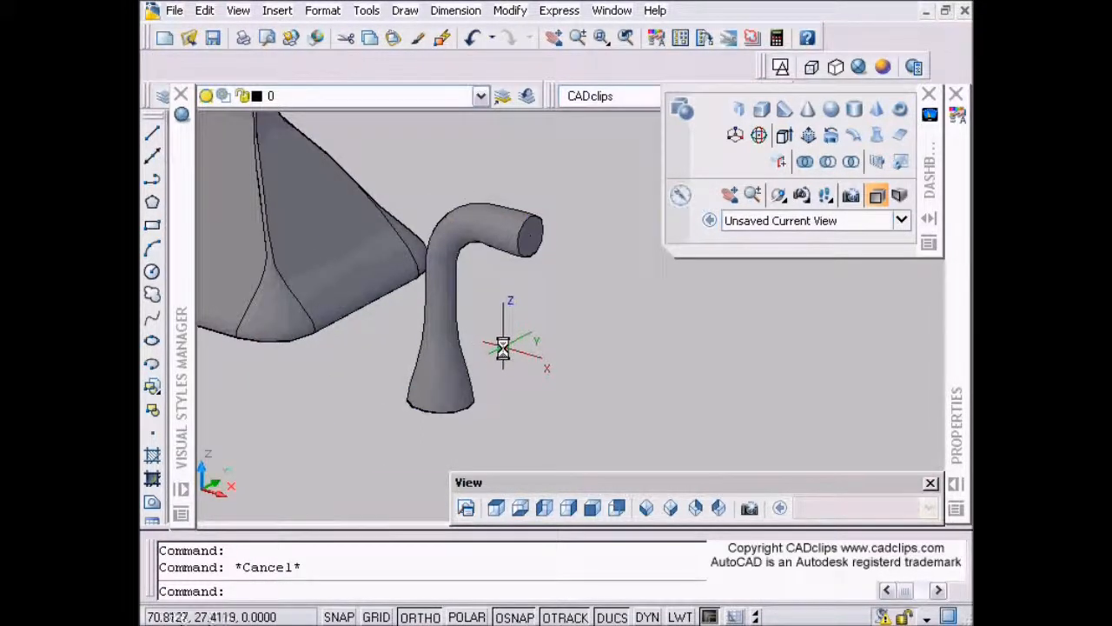
pyautogui.scroll(-2, 500, 346)
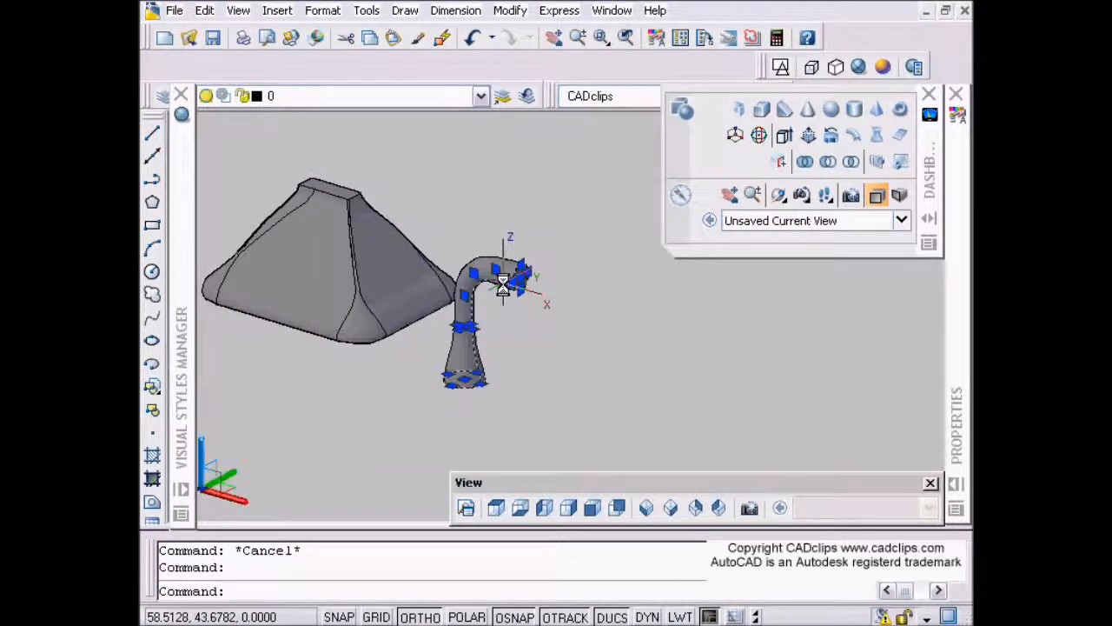
pyautogui.scroll(3, 534, 320)
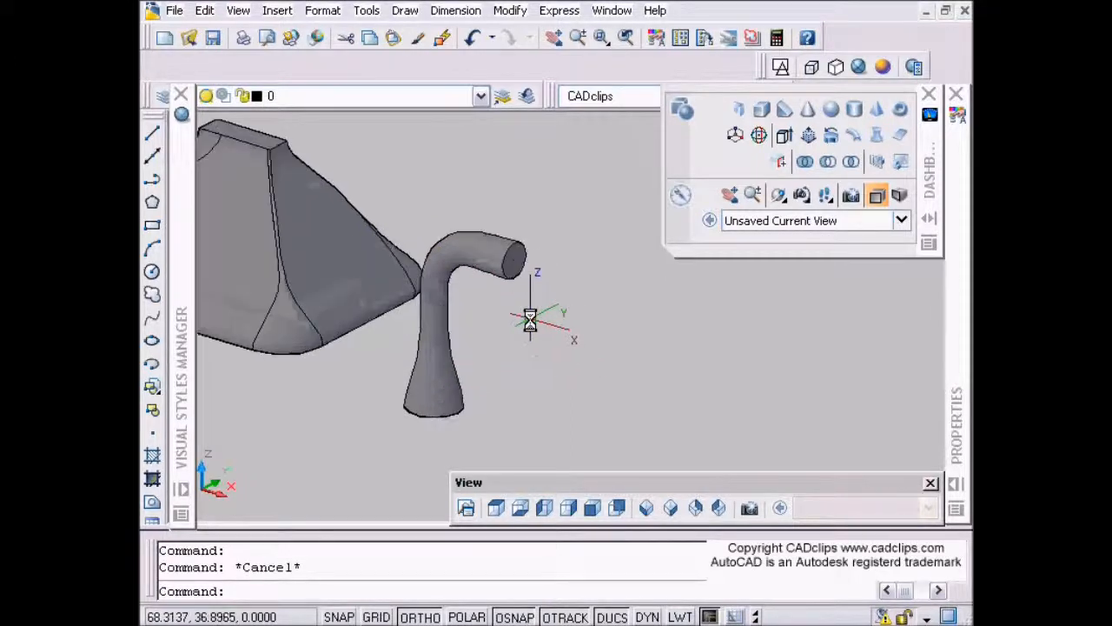
# Step: Hide the visual styles palette and raise the small inner octagon 15 units along Z above the large octagon
pyautogui.moveTo(547, 341); pyautogui.dragTo(464, 325, button='middle')
pyautogui.scroll(-3, 496, 323)
pyautogui.moveTo(560, 330); pyautogui.dragTo(373, 286, button='middle')
pyautogui.moveTo(435, 303); pyautogui.dragTo(335, 279, button='middle')
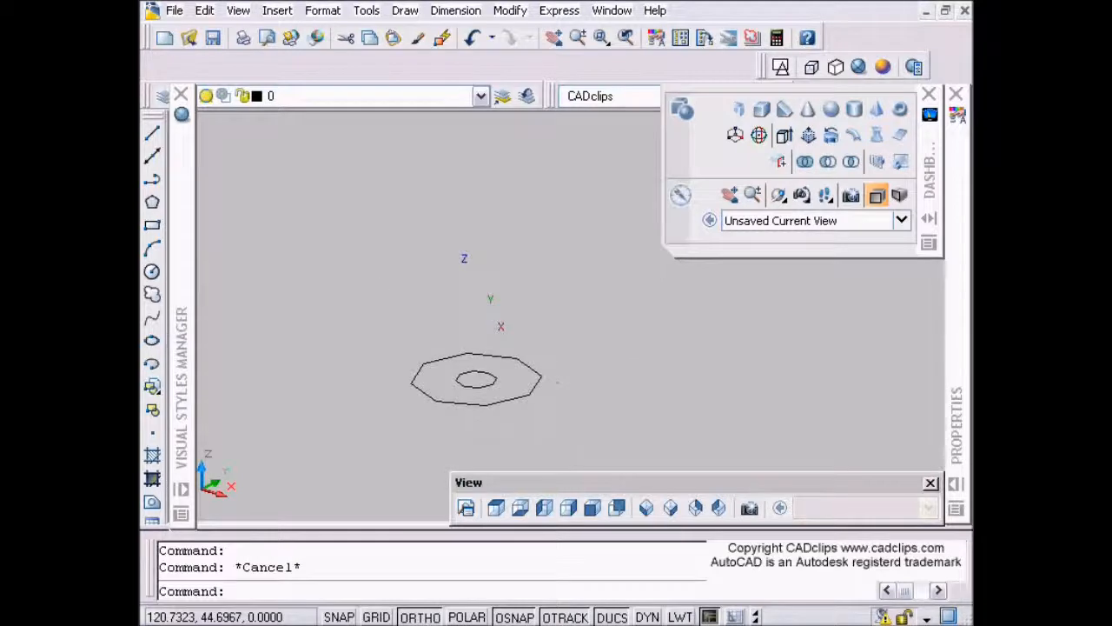
pyautogui.press('Escape')
pyautogui.moveTo(533, 378); pyautogui.dragTo(592, 354, button='middle')
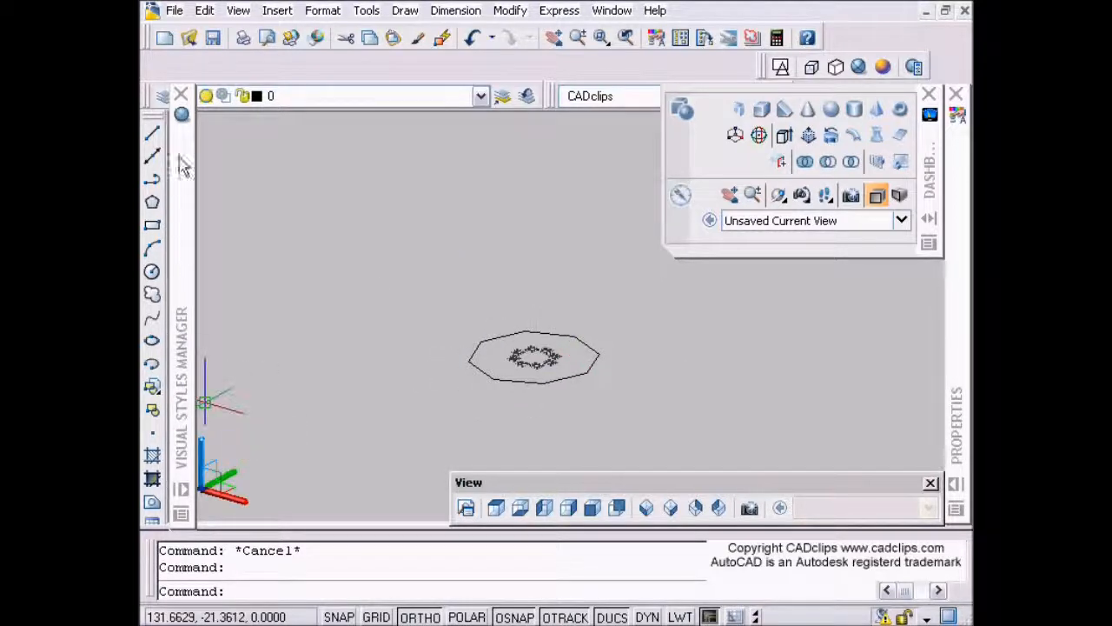
pyautogui.click(181, 94)
pyautogui.click(201, 450)
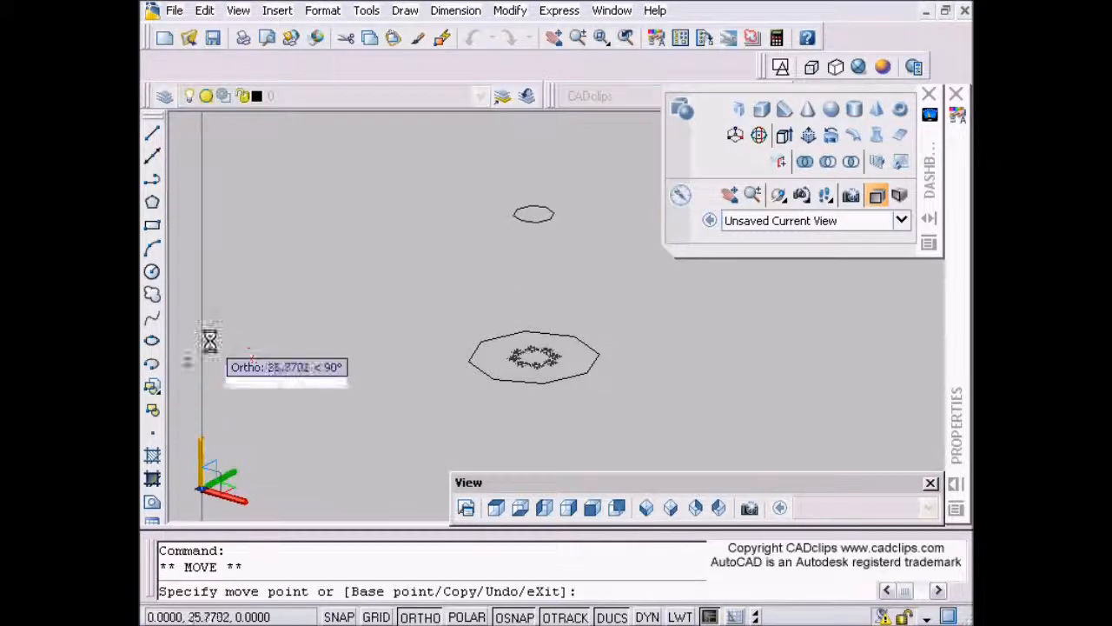
pyautogui.write('15')
pyautogui.press('Return')
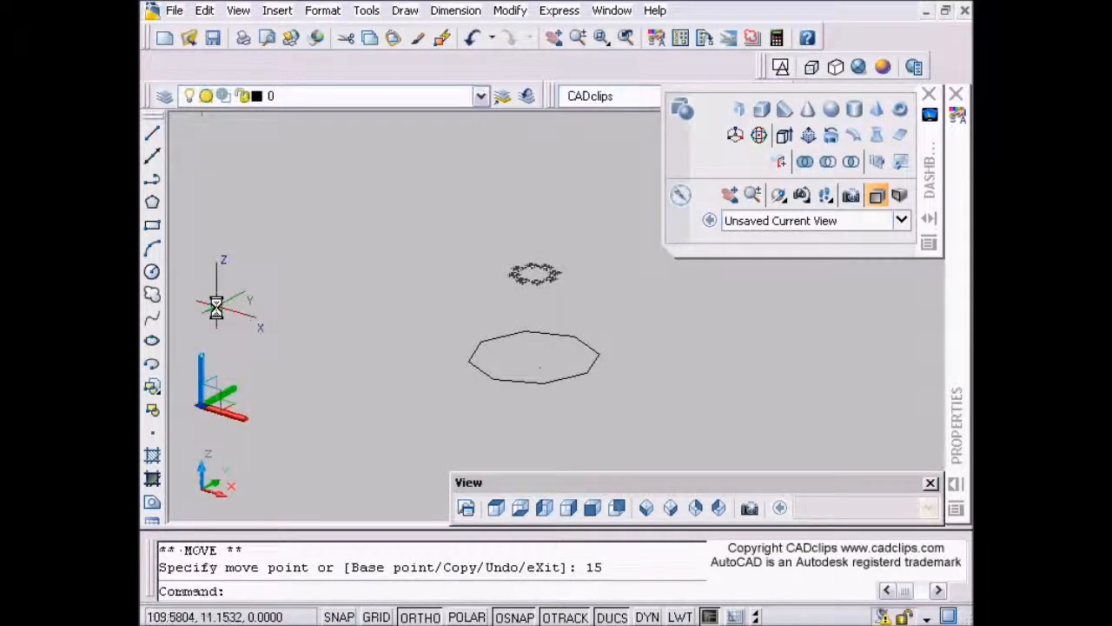
pyautogui.press('Escape')
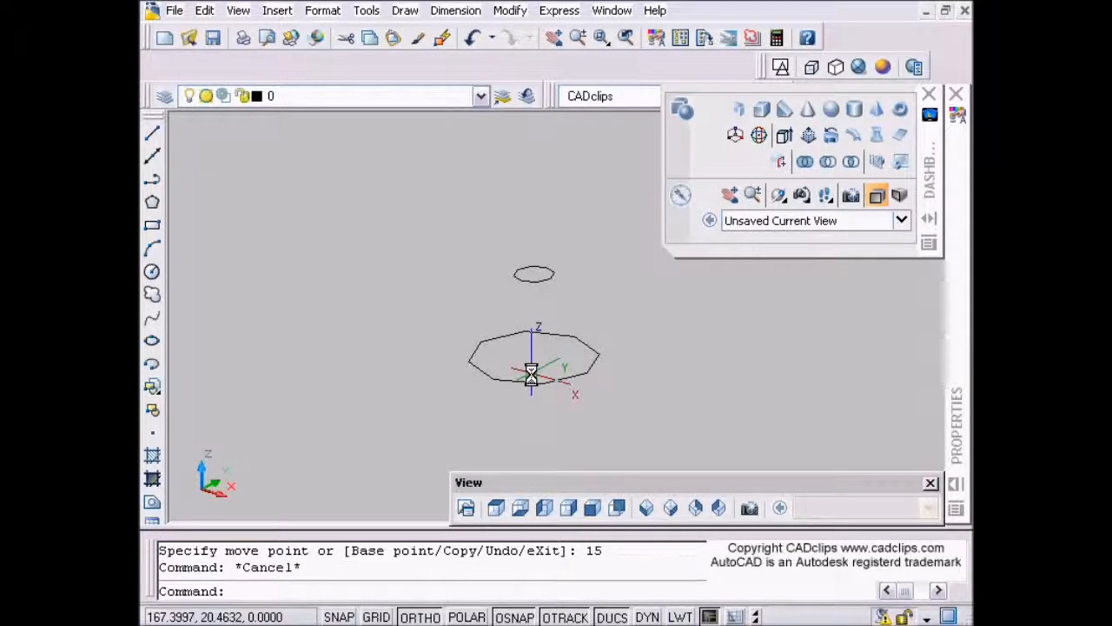
# Step: In the front view, draw an outward-bulging three-point arc from the small octagon's right corner to the large octagon's right corner
pyautogui.click(592, 507)
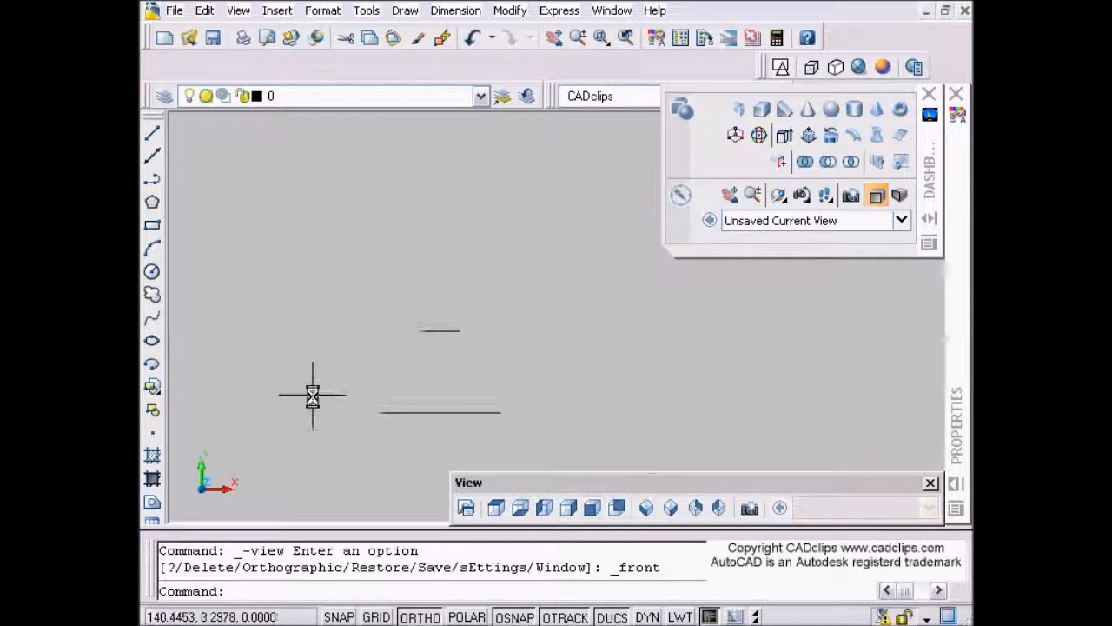
pyautogui.press('Escape')
pyautogui.press('Escape')
pyautogui.write('a')
pyautogui.press('Return')
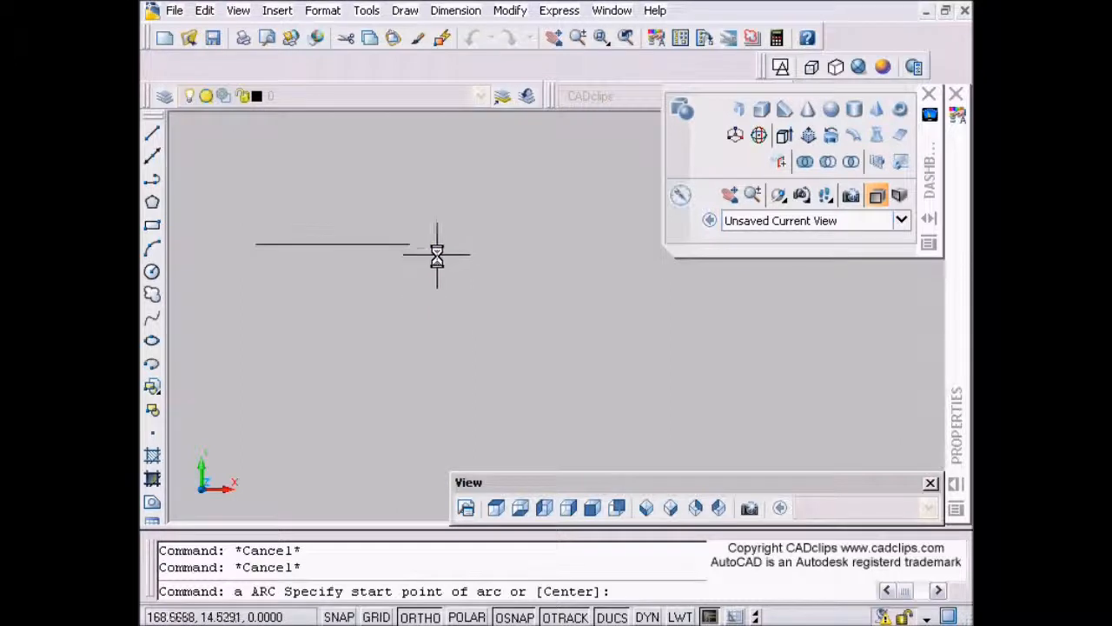
pyautogui.click(408, 244)
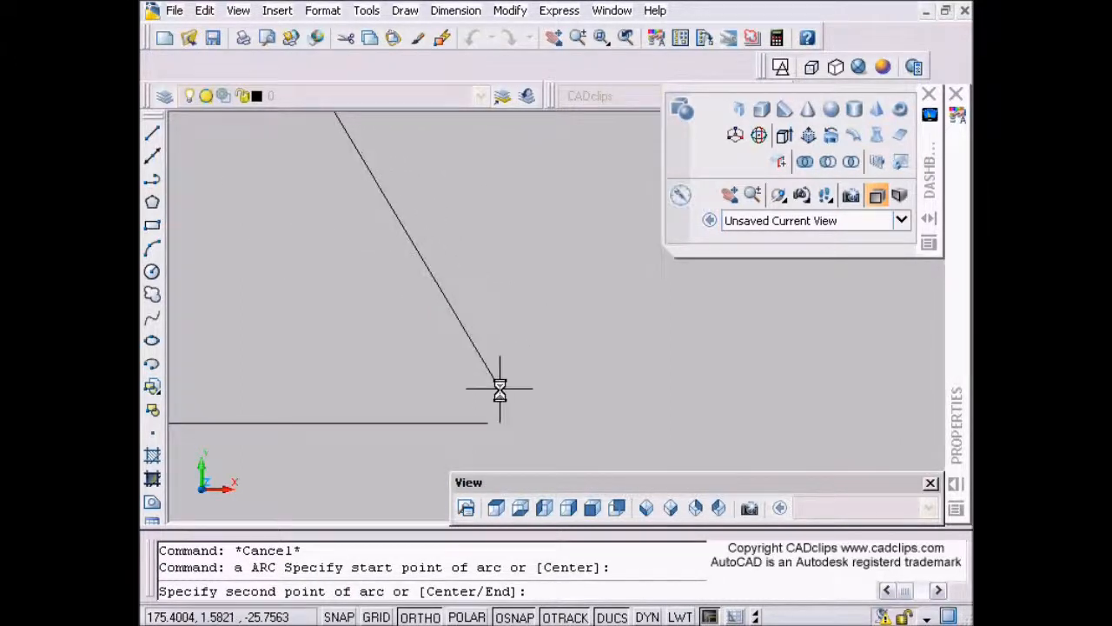
pyautogui.click(512, 287)
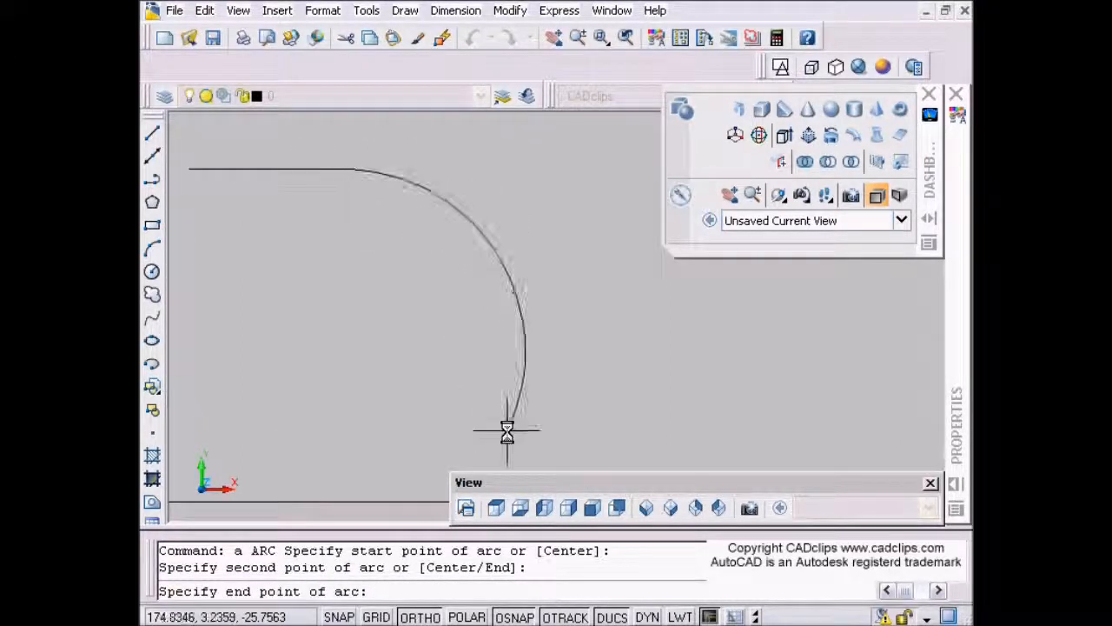
pyautogui.click(511, 383)
pyautogui.press('Return')
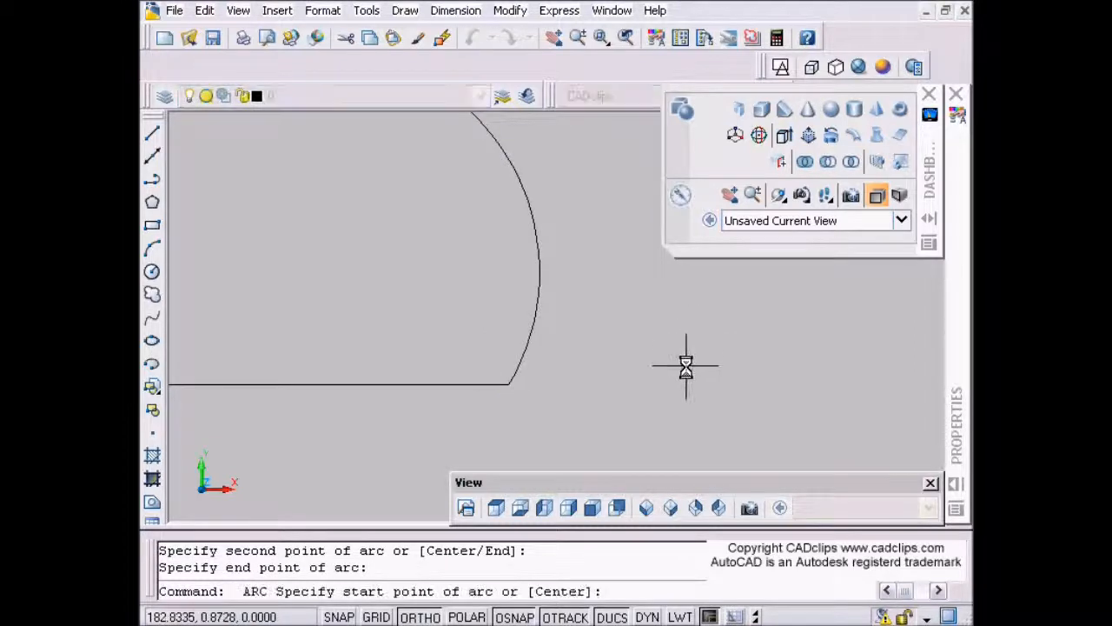
pyautogui.click(671, 509)
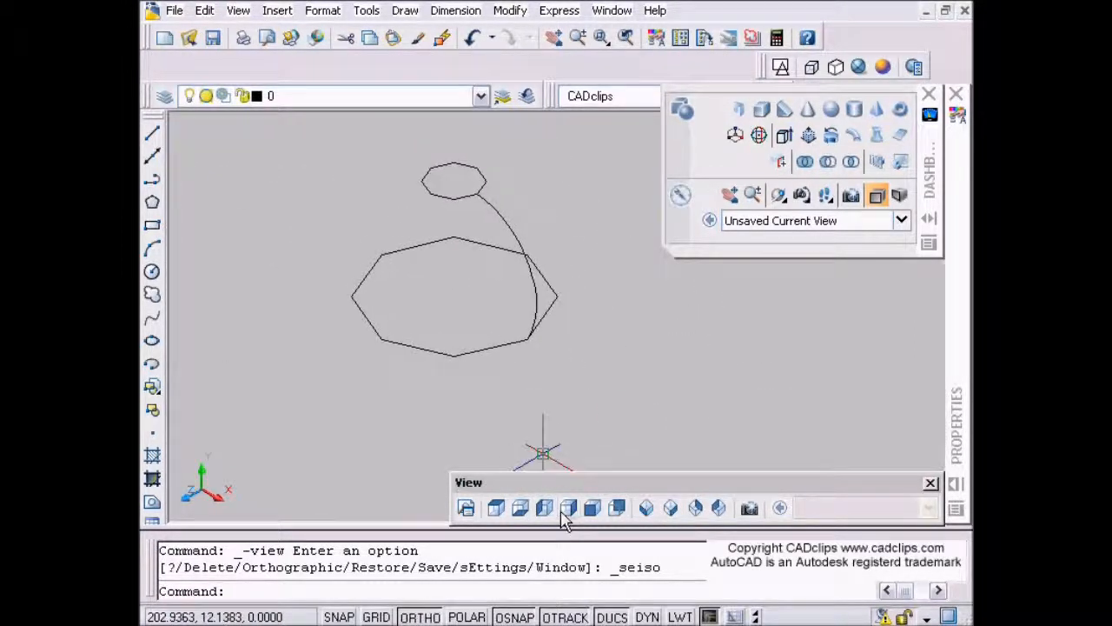
# Step: In the top view, make a polar array of the arc with 8 items over 360 degrees about the octagons' centre
pyautogui.click(499, 510)
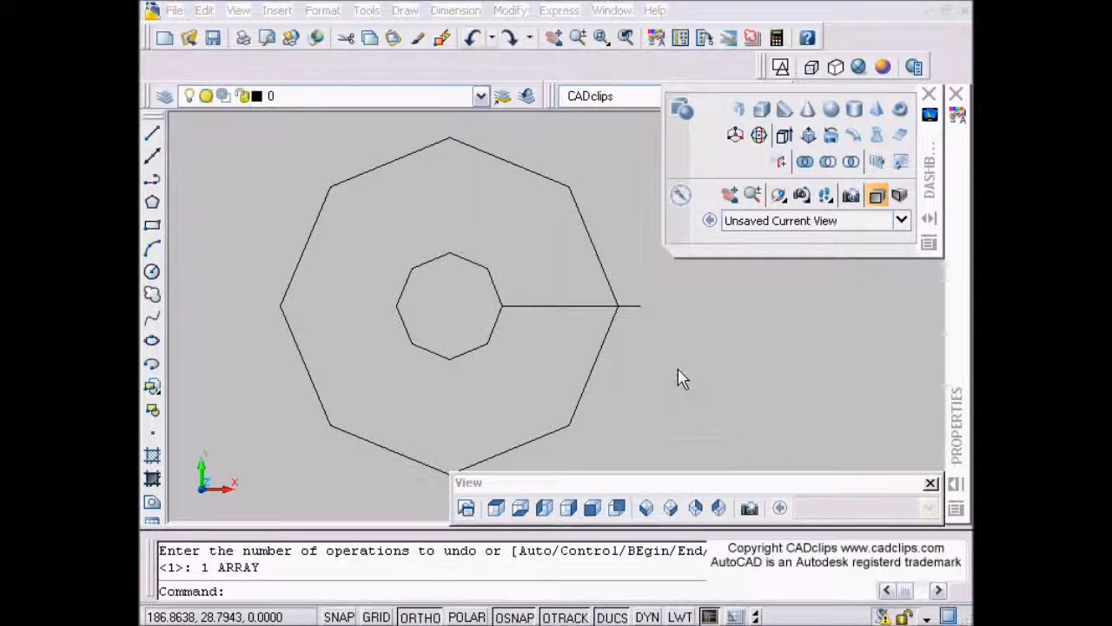
pyautogui.click(678, 368)
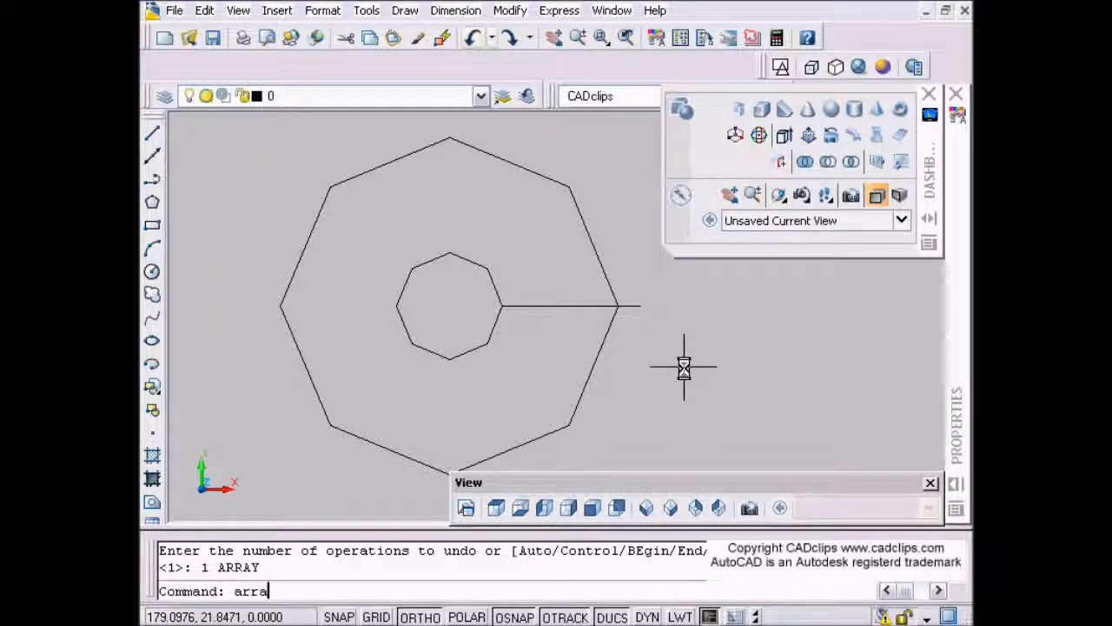
pyautogui.write('array')
pyautogui.press('Return')
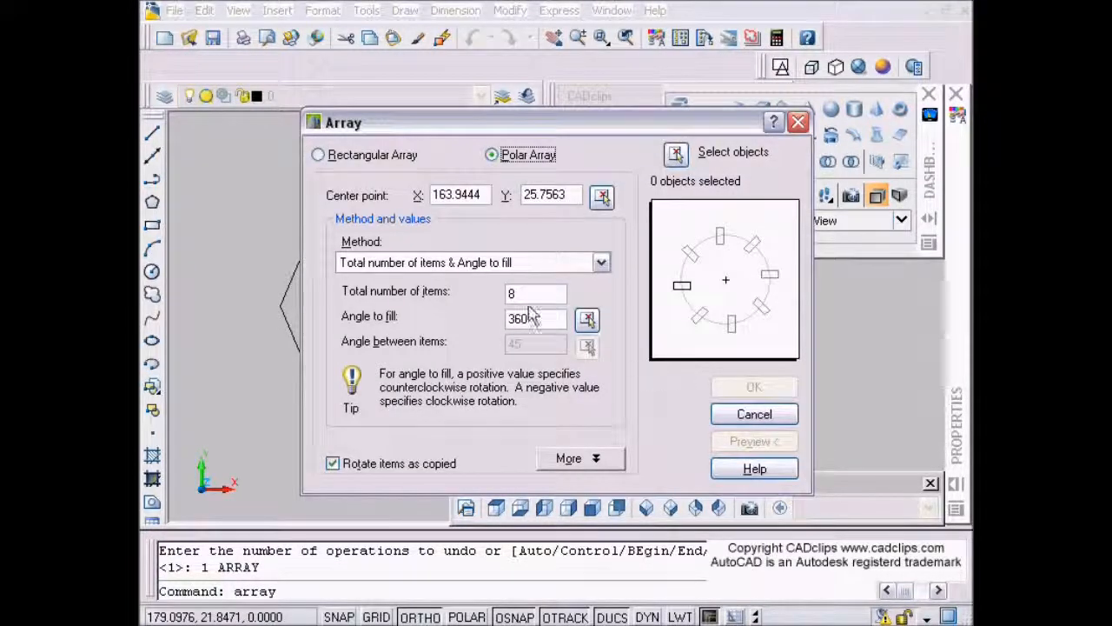
pyautogui.click(675, 153)
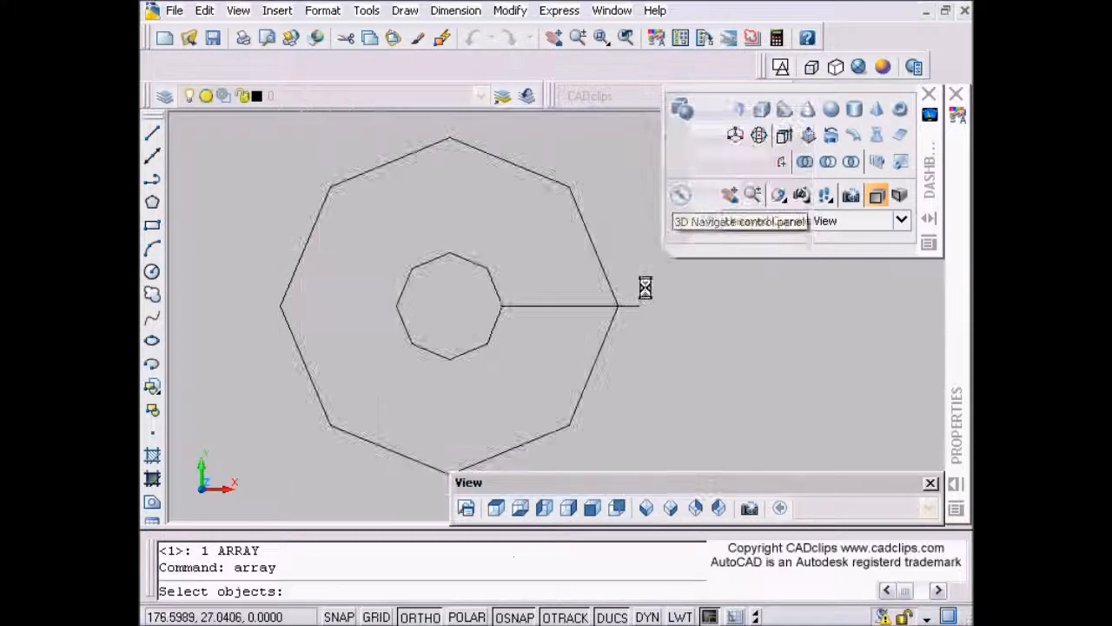
pyautogui.click(633, 306)
pyautogui.press('Return')
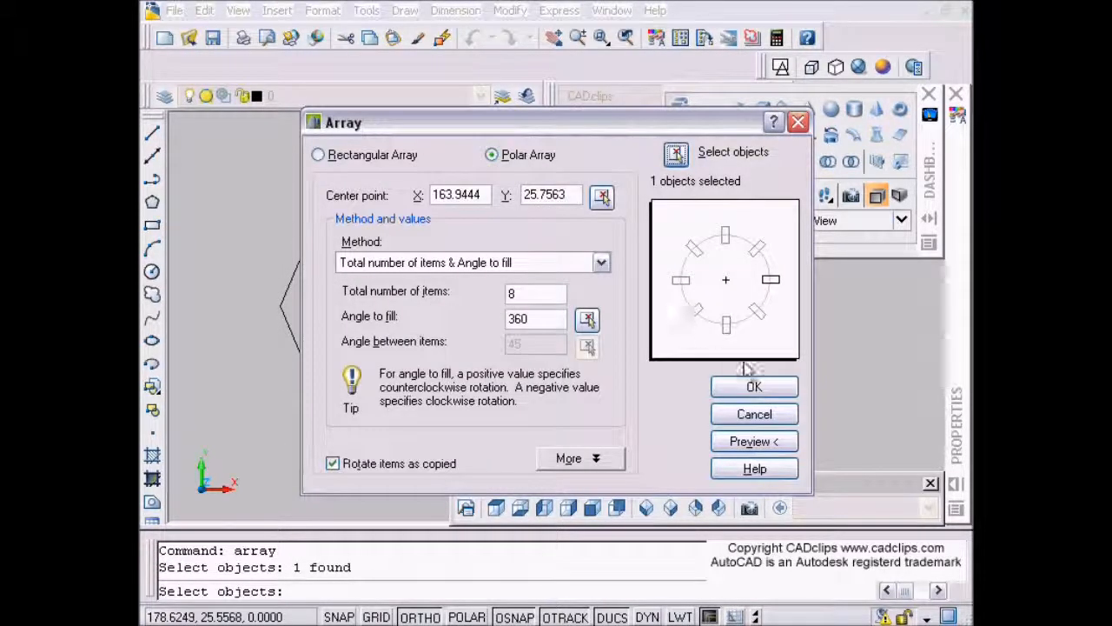
pyautogui.moveTo(538, 295); pyautogui.dragTo(504, 288)
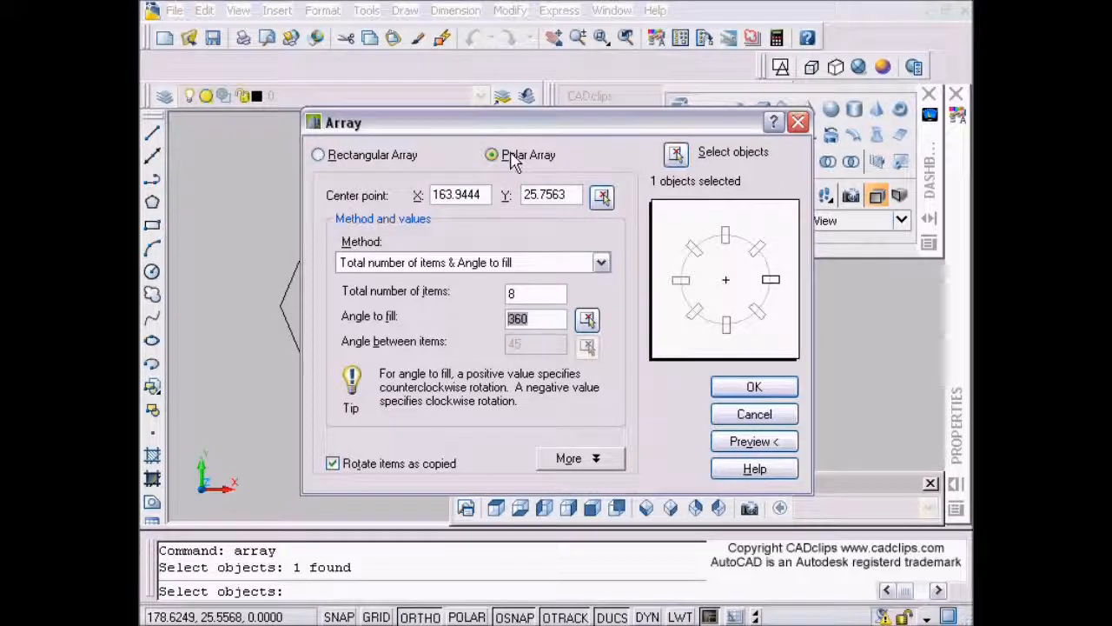
pyautogui.click(602, 199)
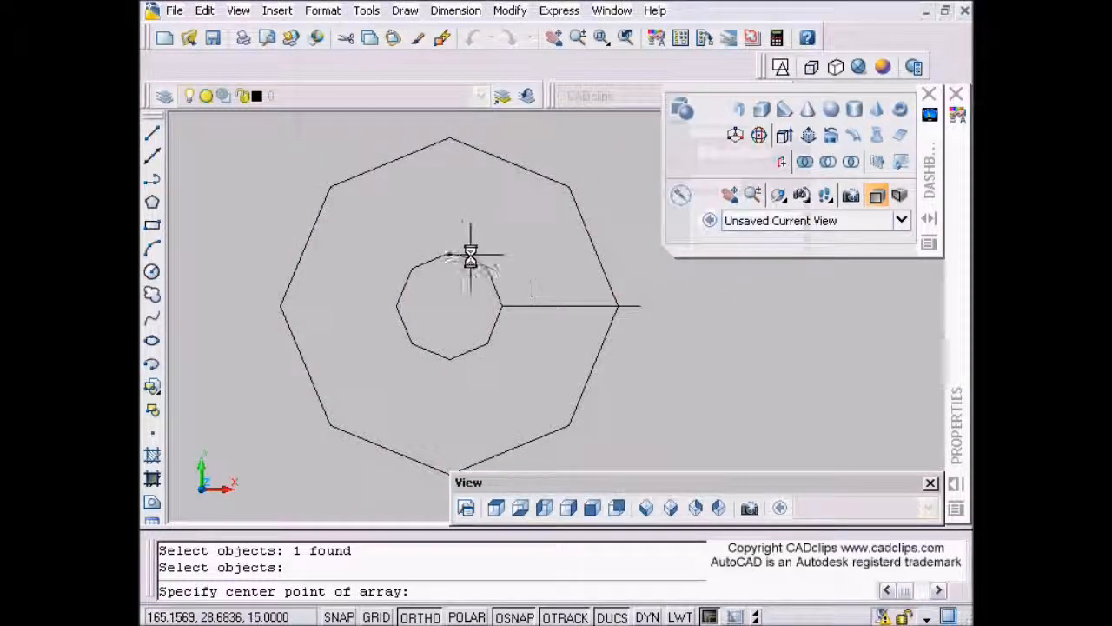
pyautogui.click(448, 308)
pyautogui.click(730, 440)
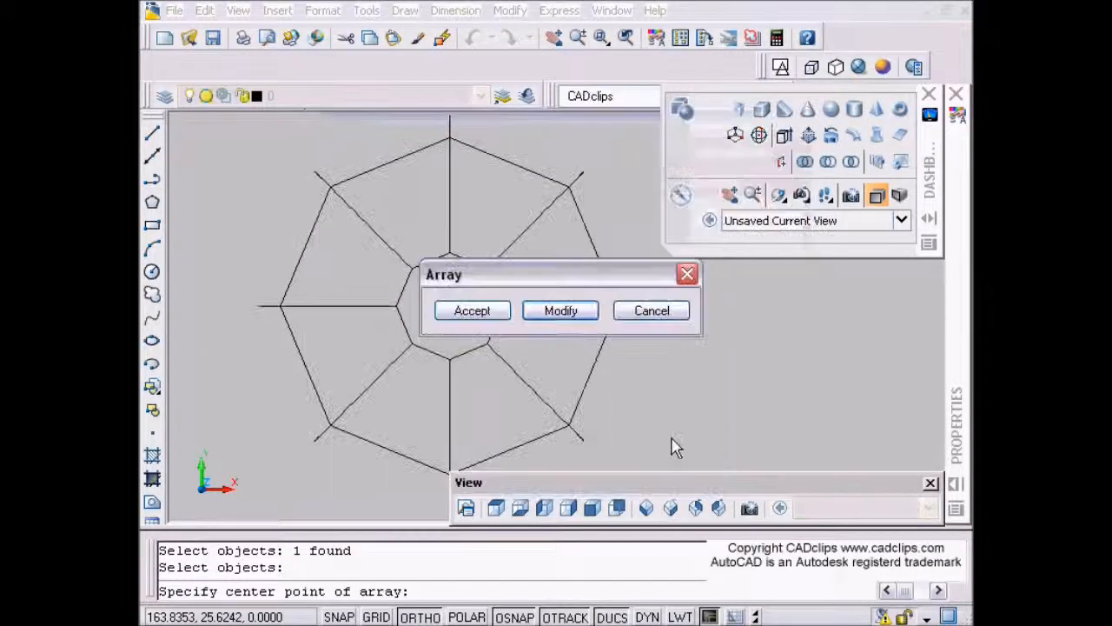
pyautogui.click(473, 312)
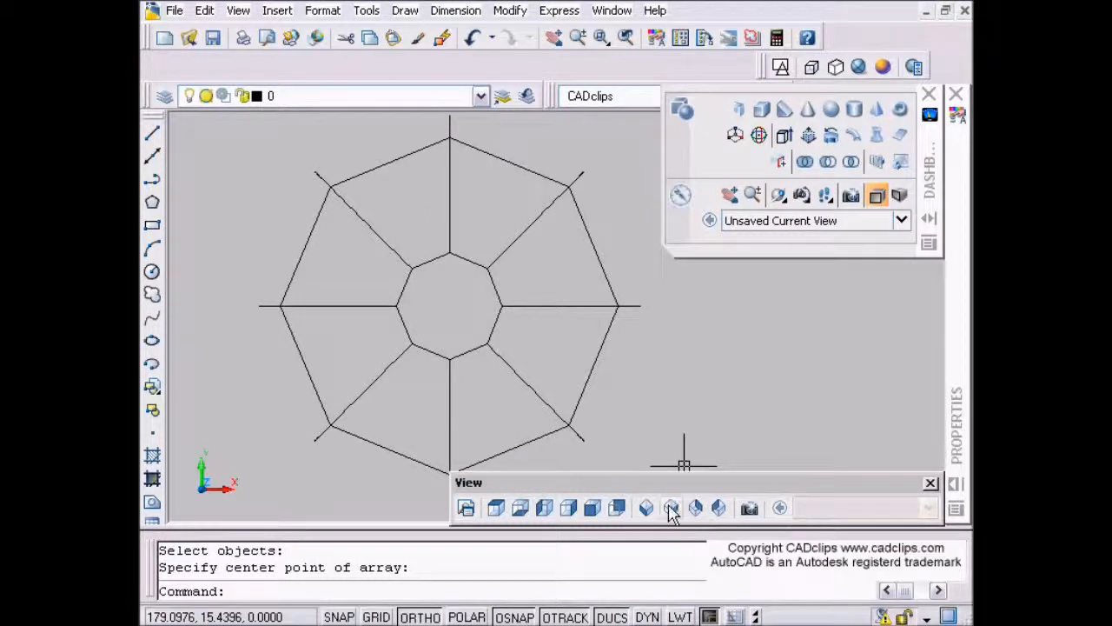
# Step: In the southeast isometric view, flatten the right-hand arc slightly by stretching its midpoint inward
pyautogui.click(671, 507)
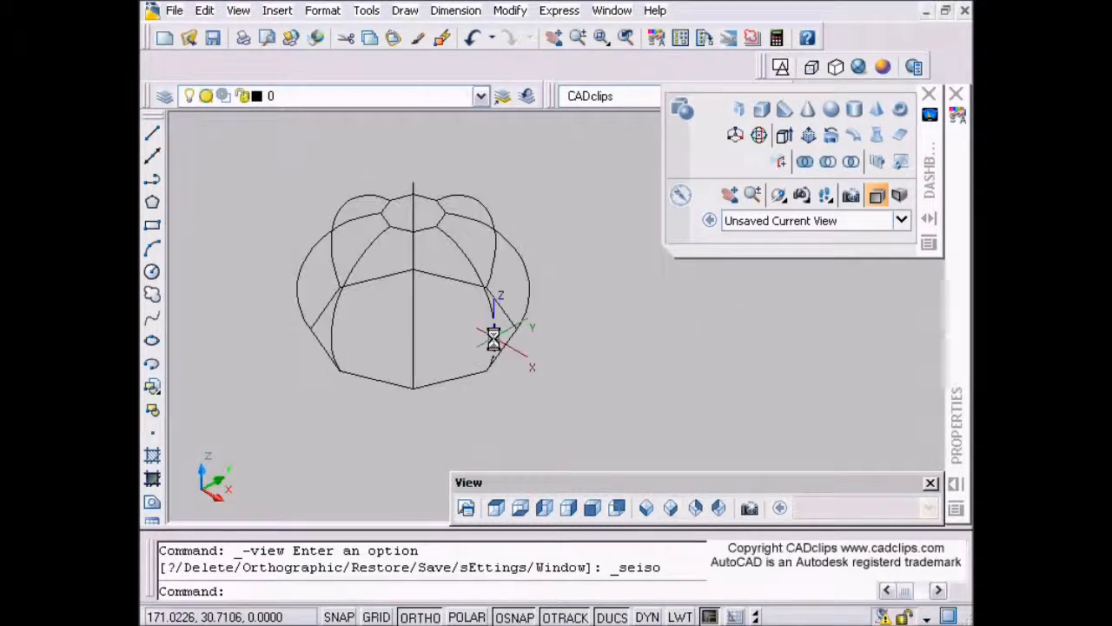
pyautogui.click(527, 261)
pyautogui.scroll(3, 528, 261)
pyautogui.click(506, 242)
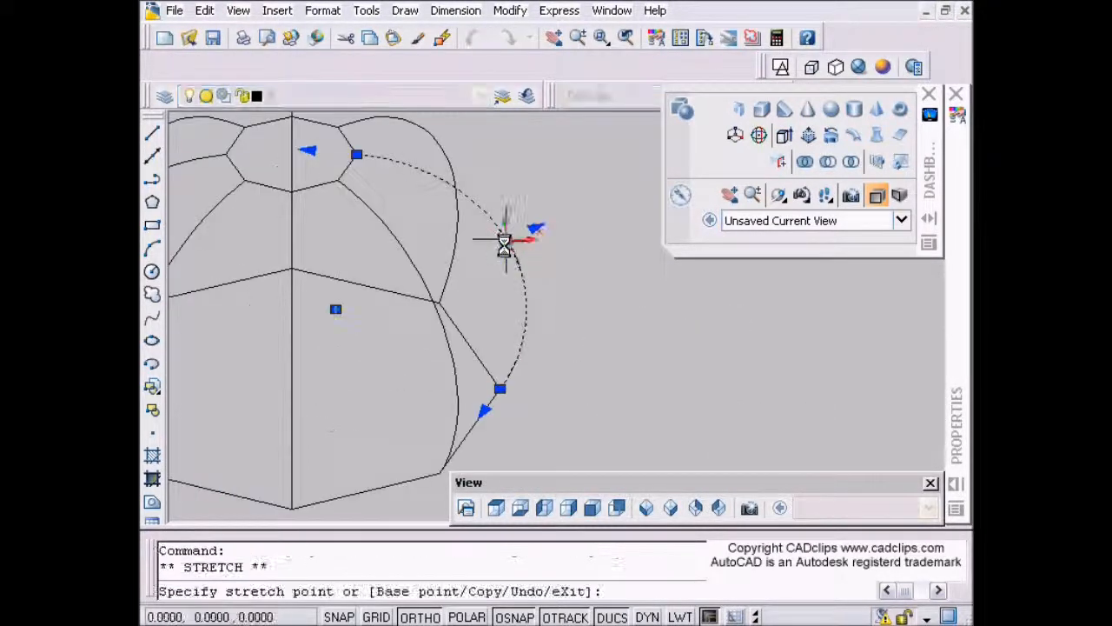
pyautogui.click(481, 265)
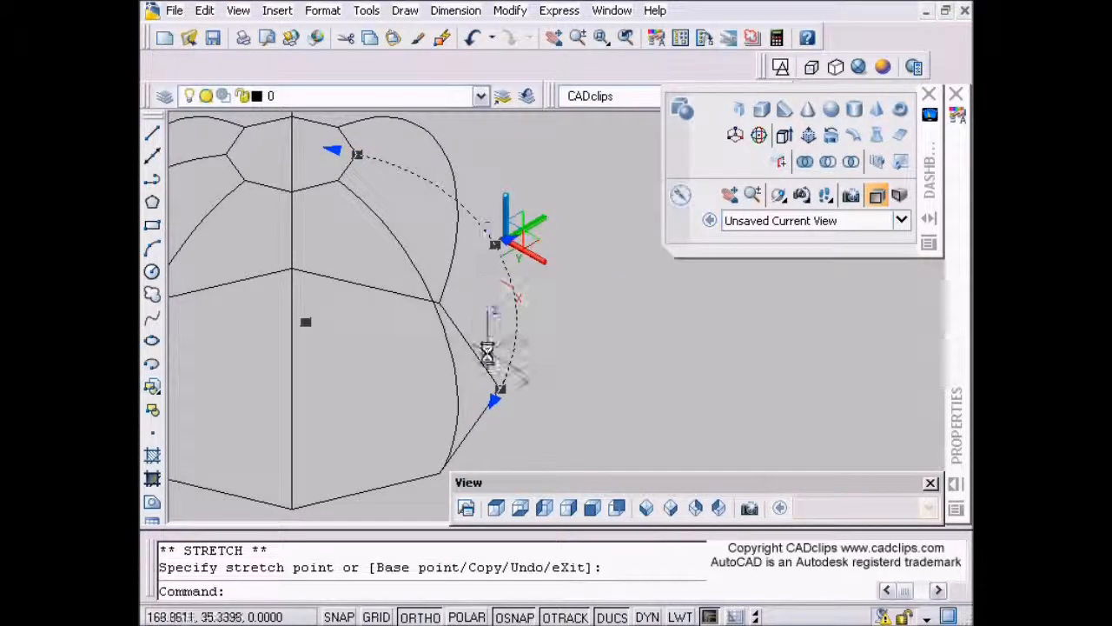
pyautogui.press('Escape')
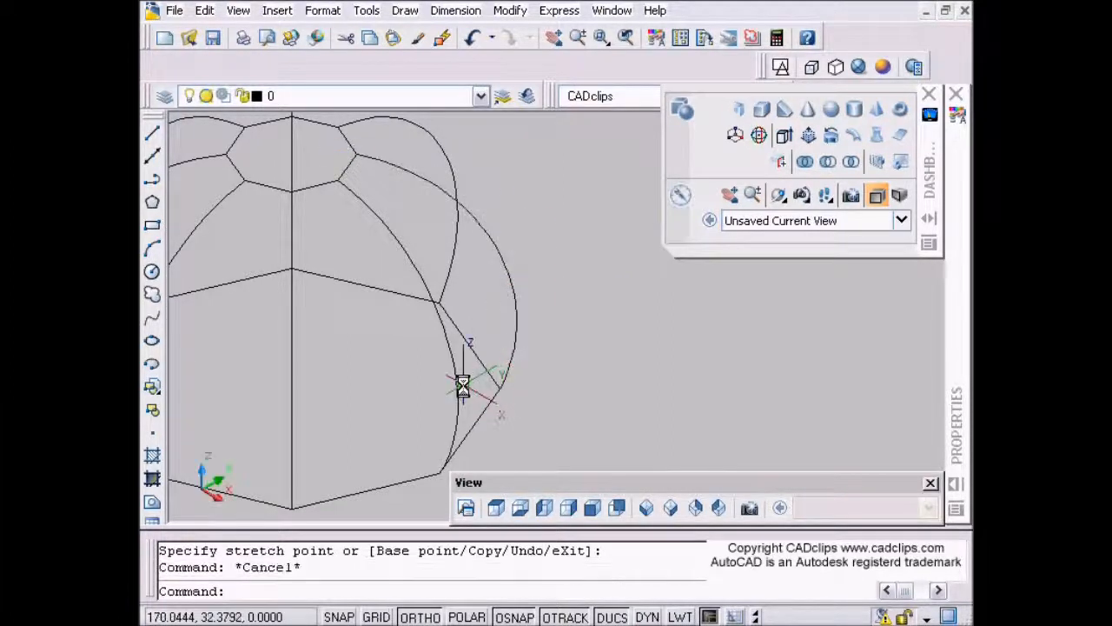
# Step: Try to reshape the rear right arc by stretching its midpoint, and undo that edit
pyautogui.click(431, 131)
pyautogui.click(444, 153)
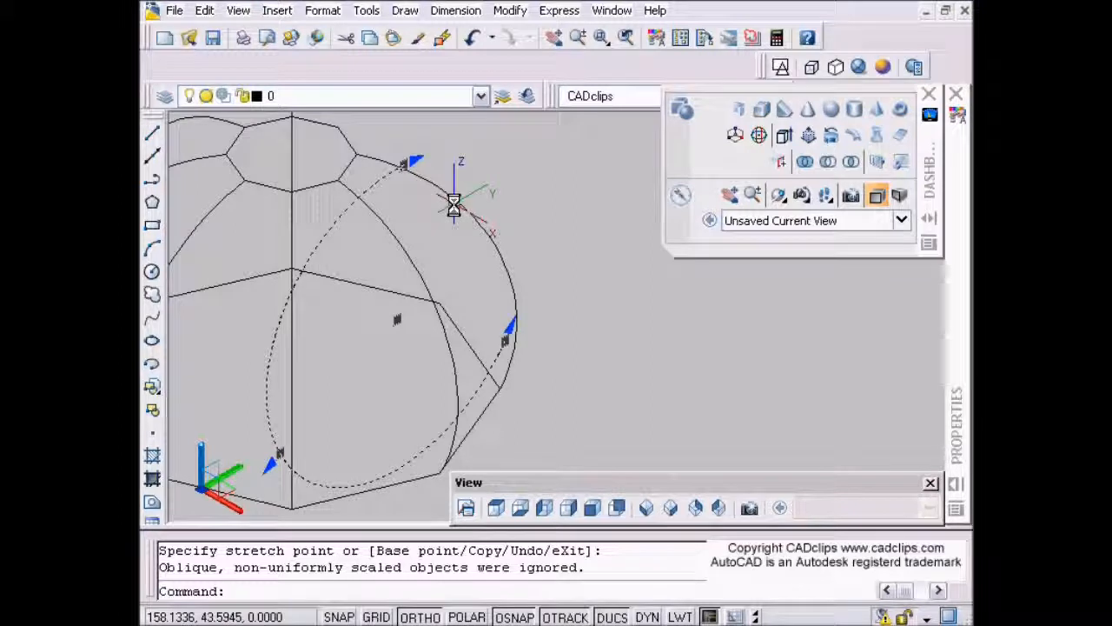
pyautogui.write('u')
pyautogui.press('Return')
# Step: Turn off object snap and stretch the midpoints of the rear right arc and the left arc inward
pyautogui.click(447, 147)
pyautogui.click(442, 149)
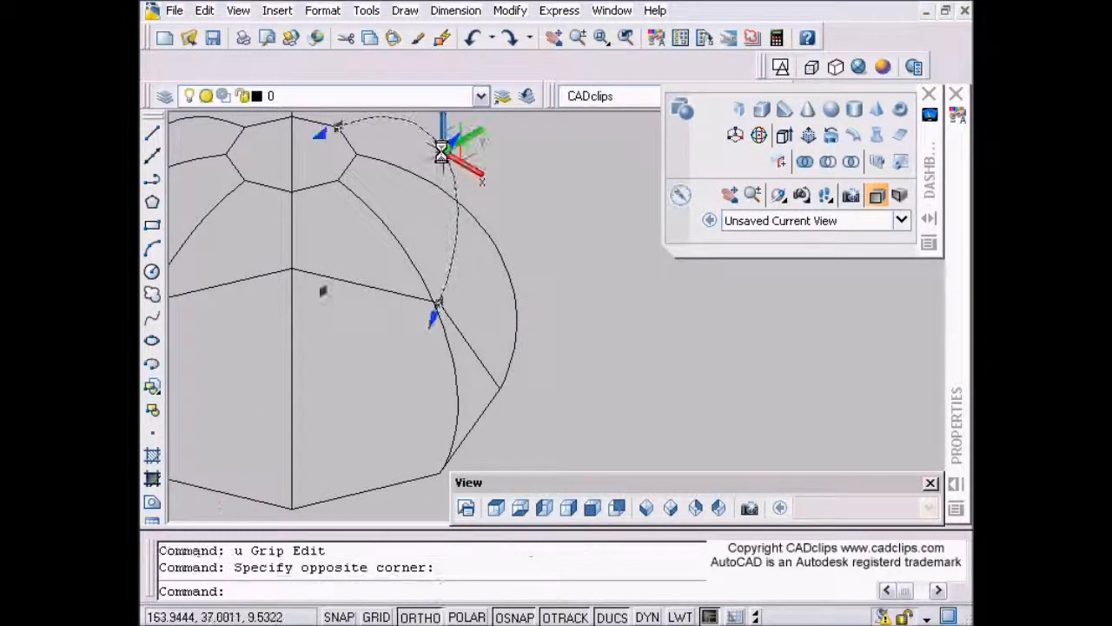
pyautogui.press('F3')
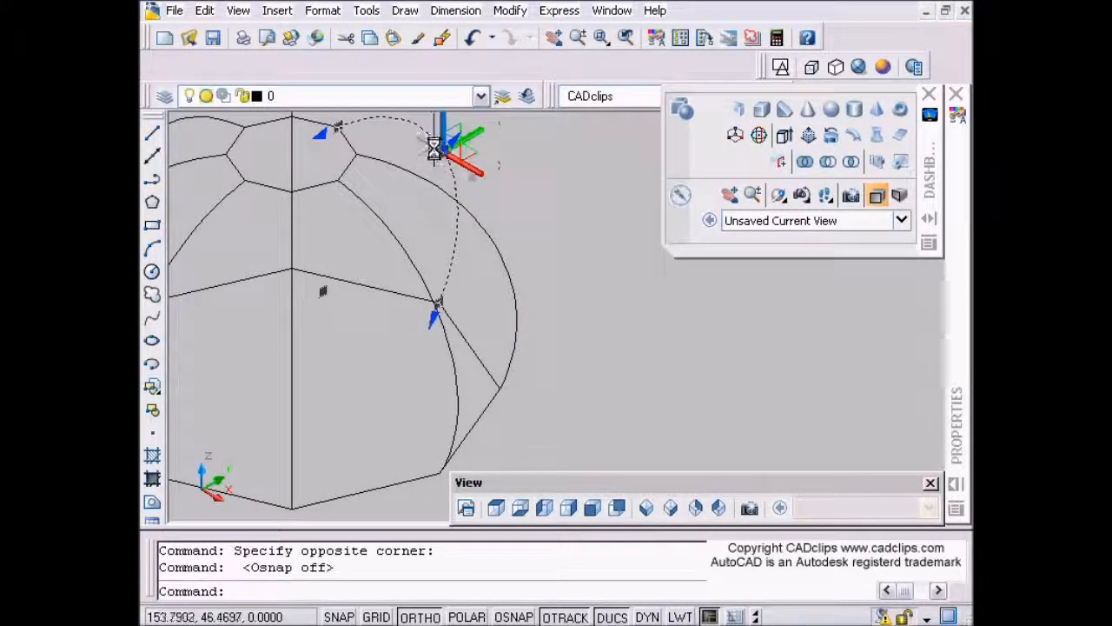
pyautogui.click(443, 152)
pyautogui.keyDown('shift'); pyautogui.moveTo(431, 154); pyautogui.dragTo(440, 454, button='middle'); pyautogui.keyUp('shift')
pyautogui.click(353, 308)
pyautogui.scroll(4, 365, 317)
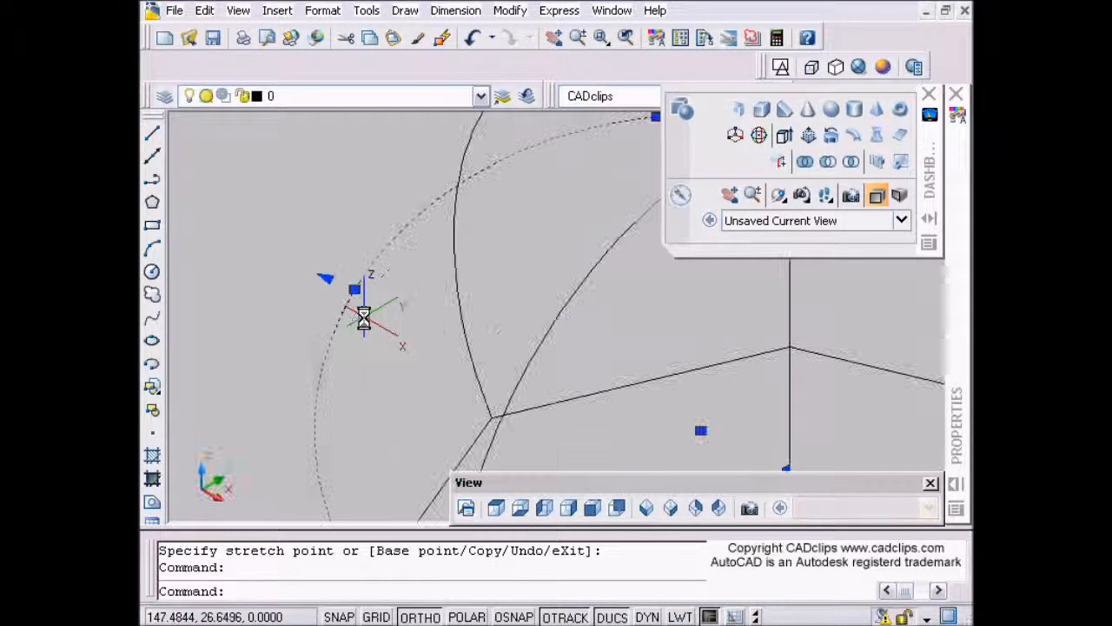
pyautogui.click(352, 295)
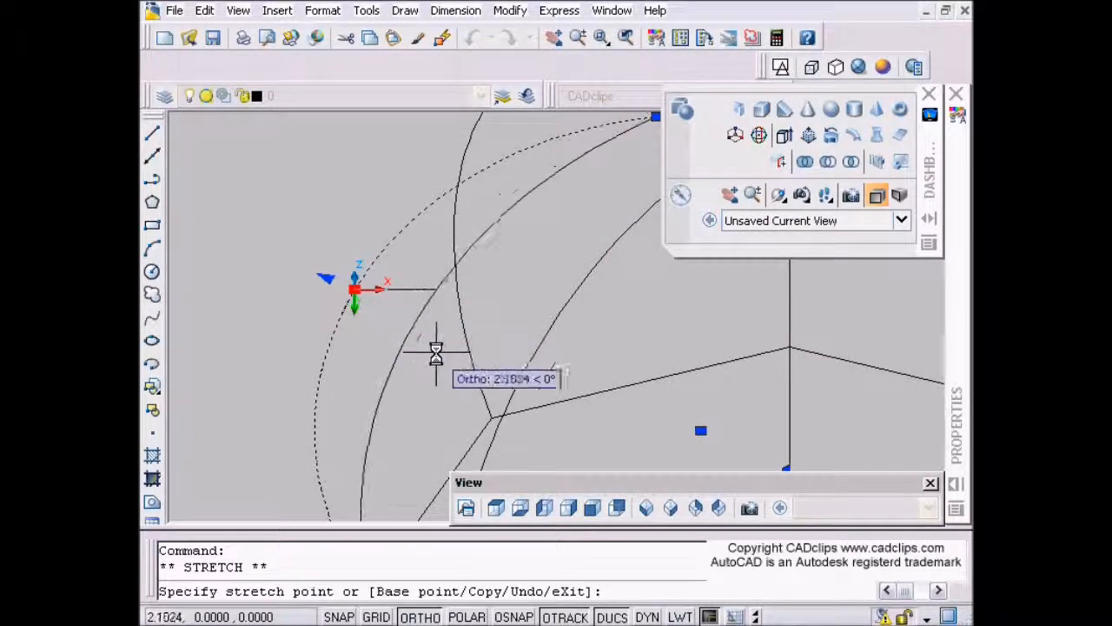
pyautogui.scroll(-4, 436, 365)
pyautogui.moveTo(558, 407); pyautogui.dragTo(499, 348, button='middle')
pyautogui.press('Escape')
# Step: Try to loft from the large lower octagon to the small upper octagon using the reshaped arcs as guide curves
pyautogui.scroll(-2, 546, 367)
pyautogui.moveTo(581, 388); pyautogui.dragTo(502, 327, button='middle')
pyautogui.scroll(-4, 502, 326)
pyautogui.scroll(6, 497, 354)
pyautogui.moveTo(484, 391); pyautogui.dragTo(519, 429, button='middle')
pyautogui.click(877, 134)
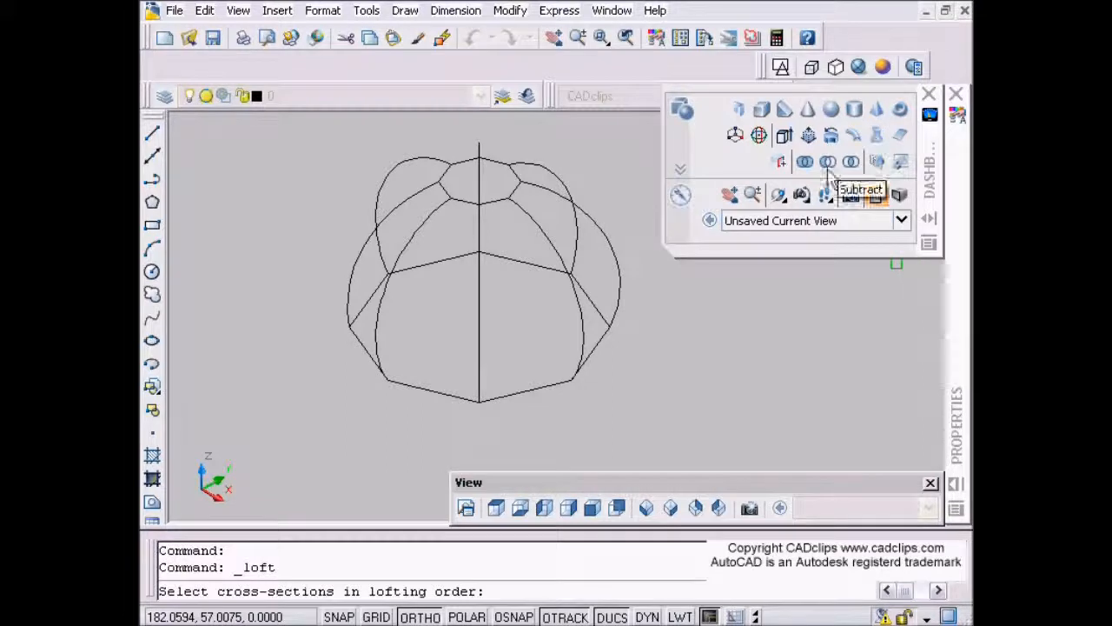
pyautogui.click(525, 393)
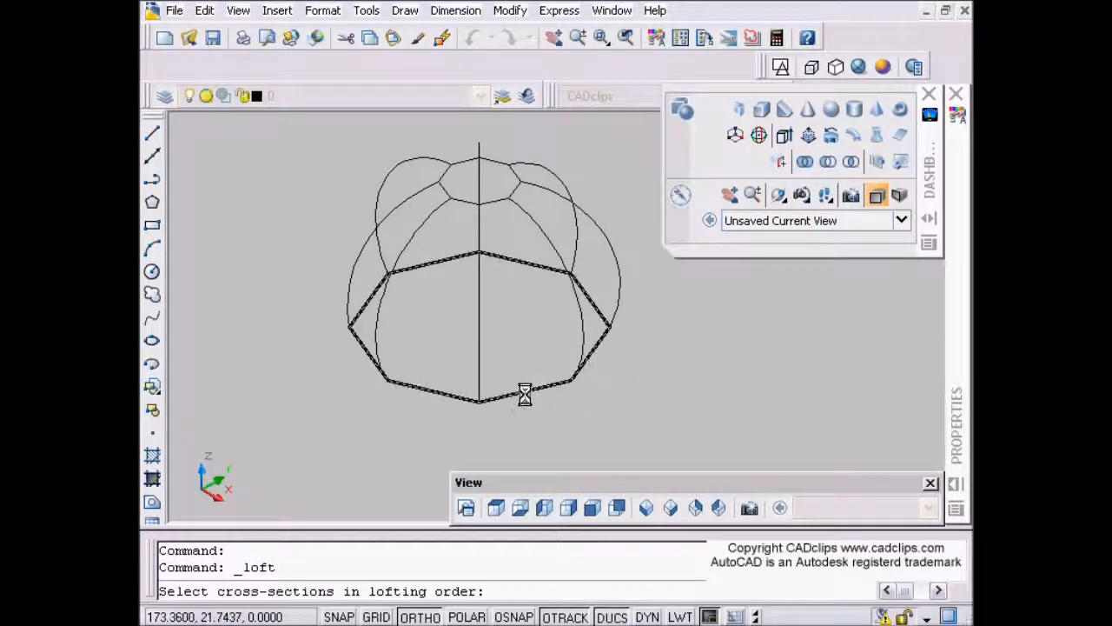
pyautogui.click(497, 200)
pyautogui.press('Return')
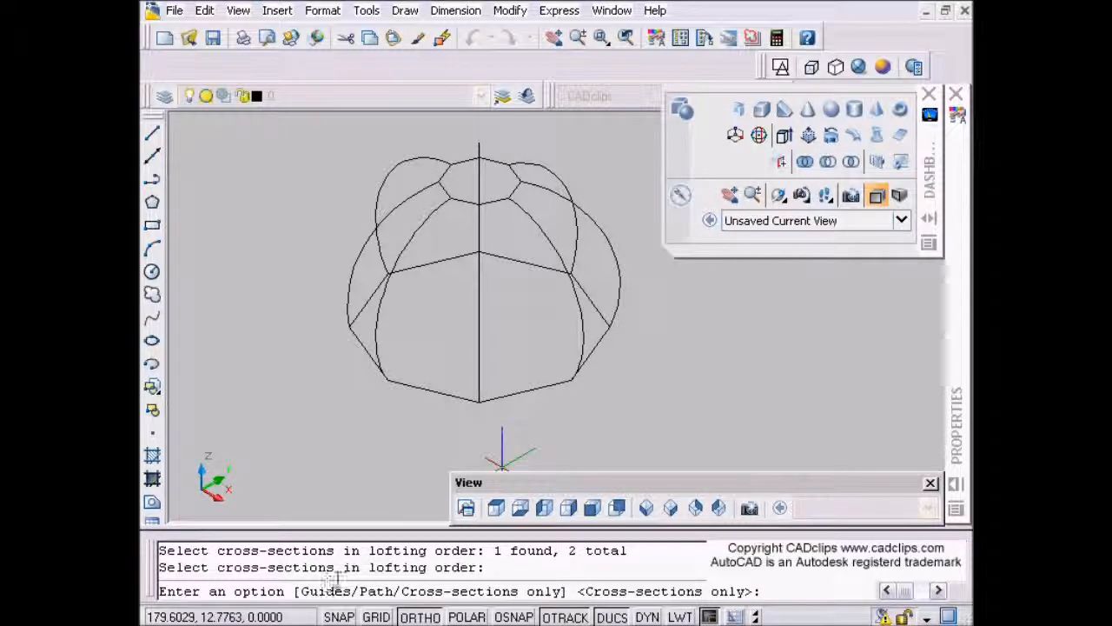
pyautogui.write('g')
pyautogui.press('Return')
pyautogui.click(630, 226)
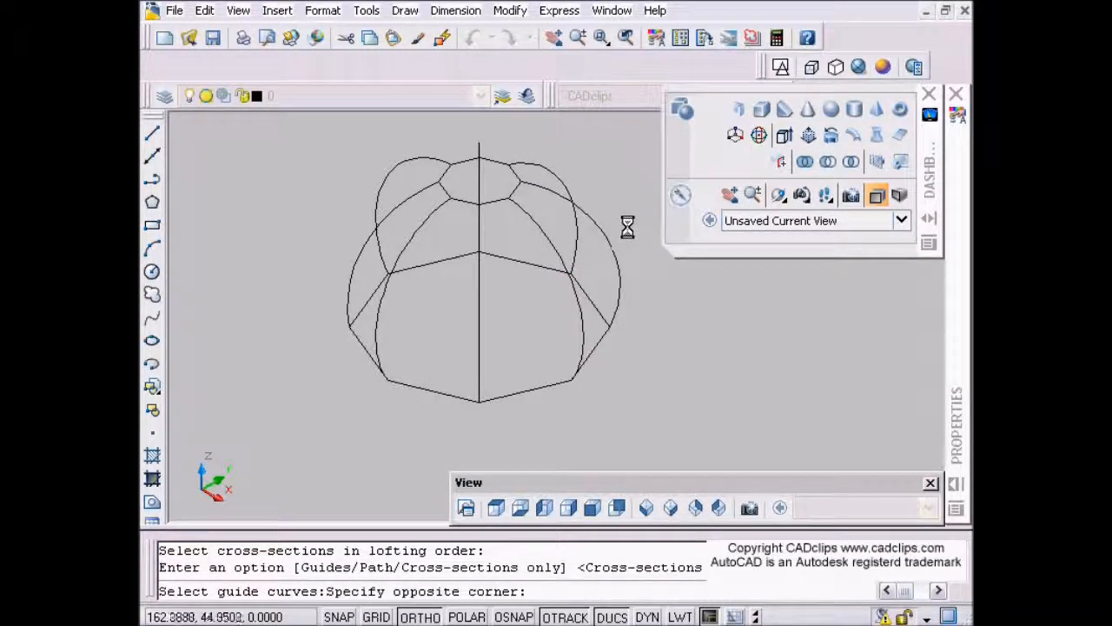
pyautogui.click(335, 231)
pyautogui.press('Return')
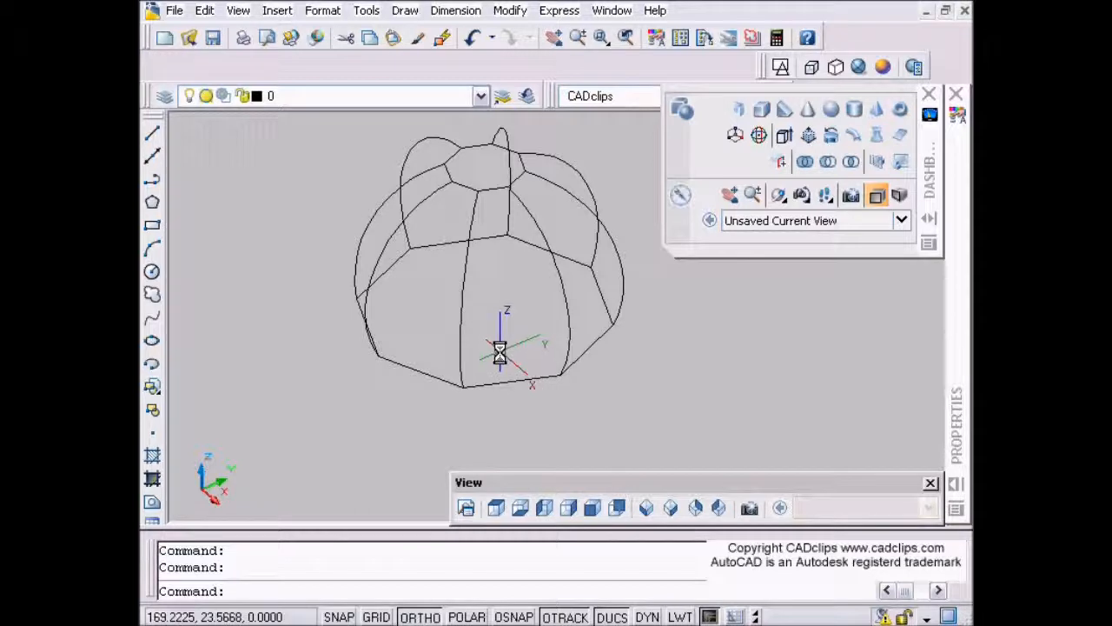
# Step: Undo the loft attempt and the preceding arc reshaping back to the evenly arrayed arcs
pyautogui.press('Return')
pyautogui.press('Return')
pyautogui.press('Return')
pyautogui.press('Return')
pyautogui.press('Return')
pyautogui.press('Return')
pyautogui.press('Return')
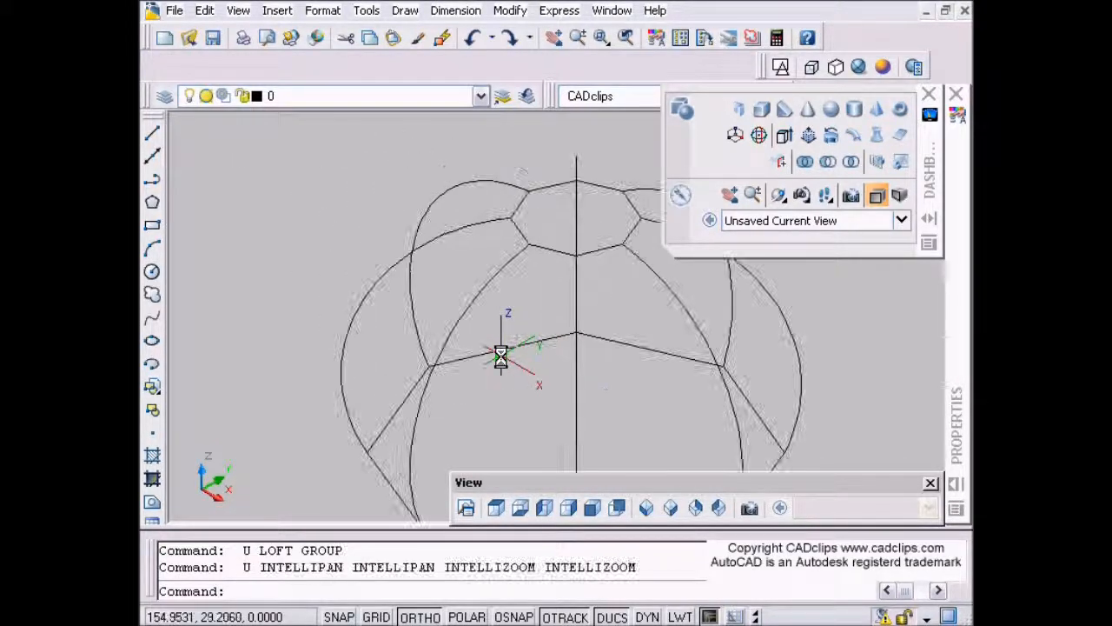
pyautogui.press('Return')
pyautogui.press('Return')
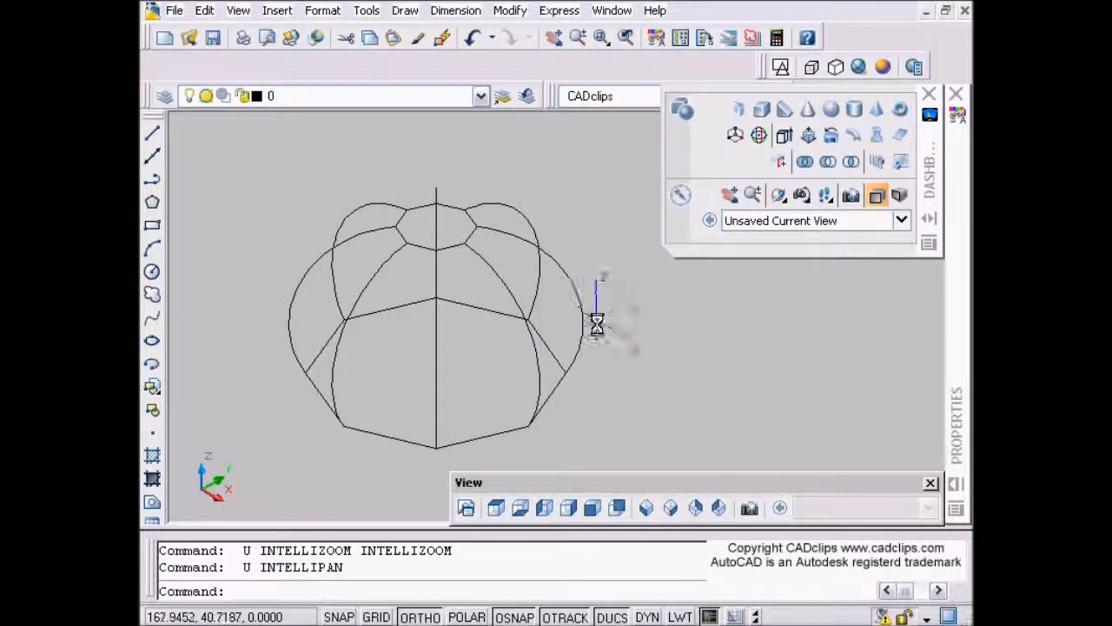
# Step: Try again to loft the lower and upper octagons with the evenly arrayed arcs as guides, and undo the last operation
pyautogui.click(879, 139)
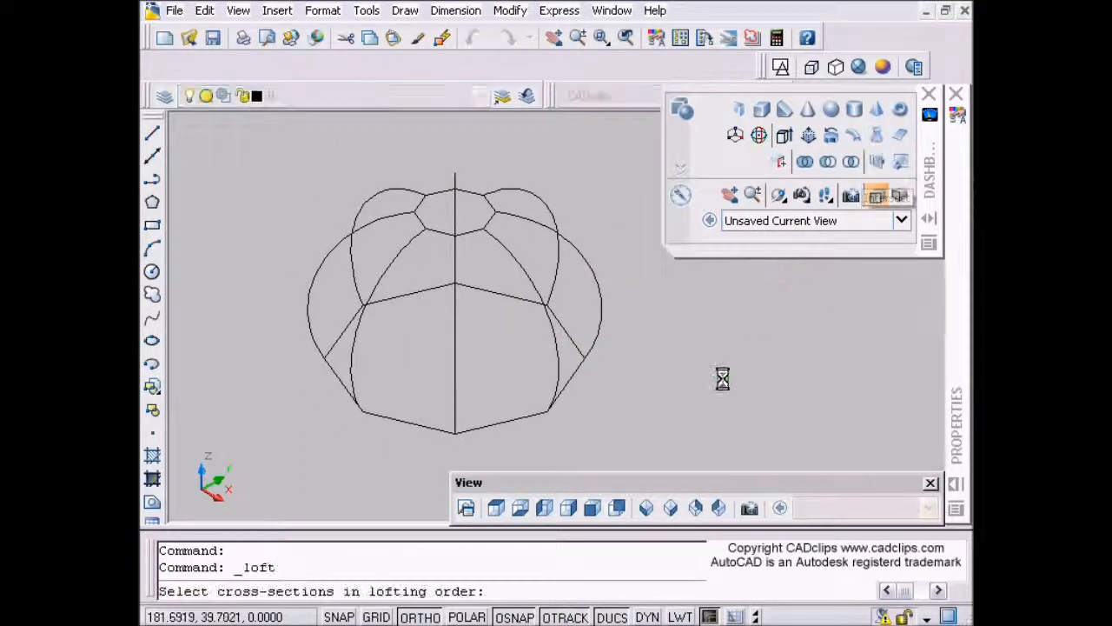
pyautogui.click(509, 420)
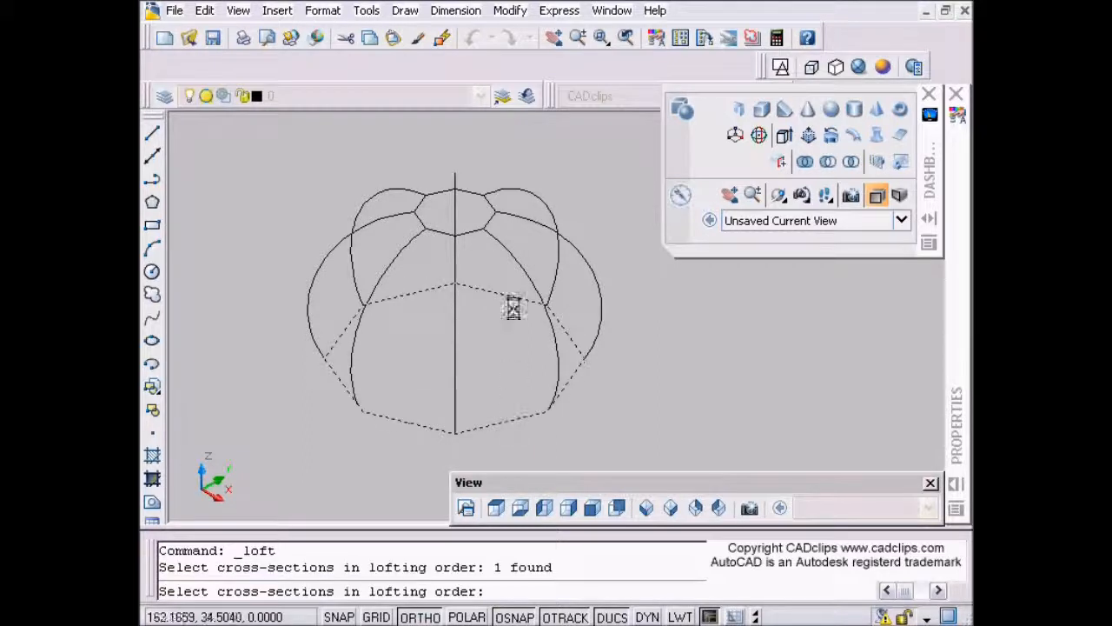
pyautogui.click(479, 193)
pyautogui.press('Return')
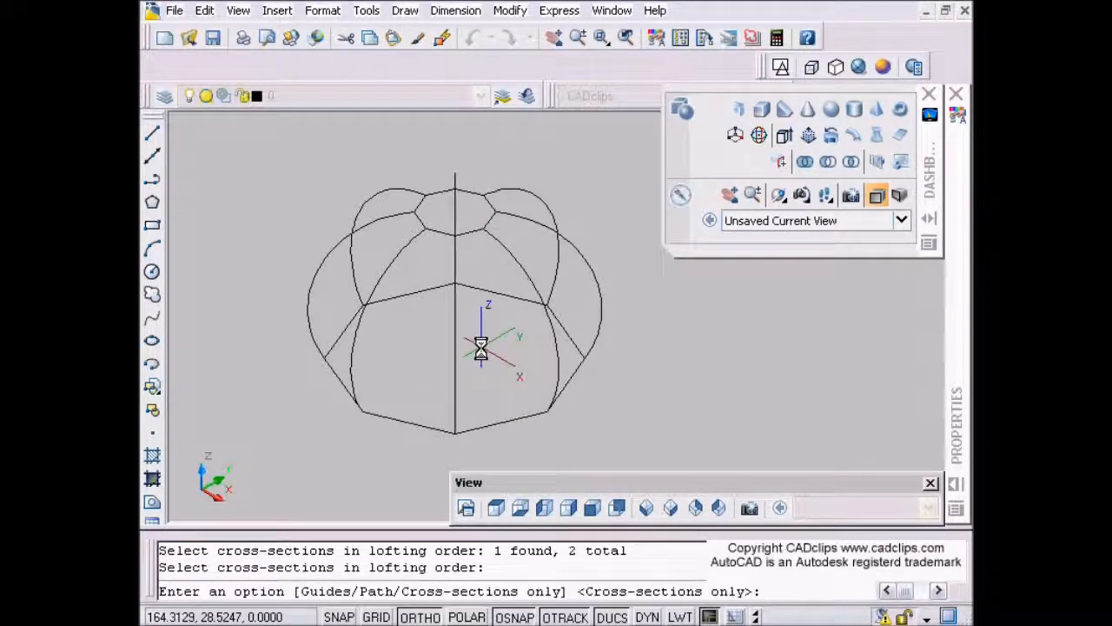
pyautogui.write('g')
pyautogui.press('Return')
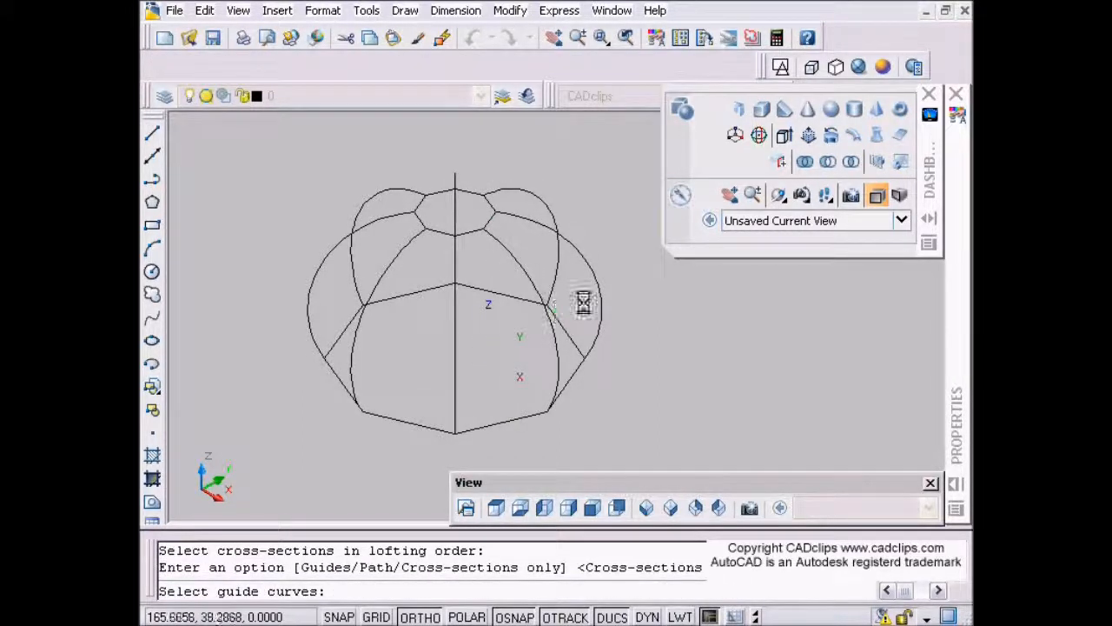
pyautogui.click(601, 240)
pyautogui.click(323, 272)
pyautogui.press('Return')
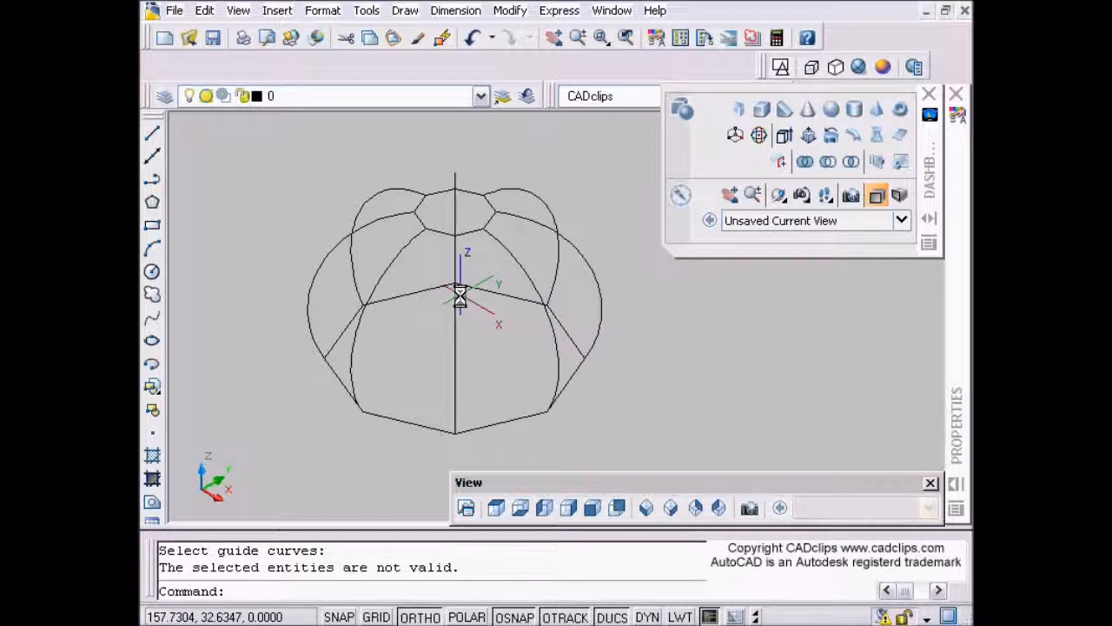
pyautogui.hotkey('ctrl', 'z')
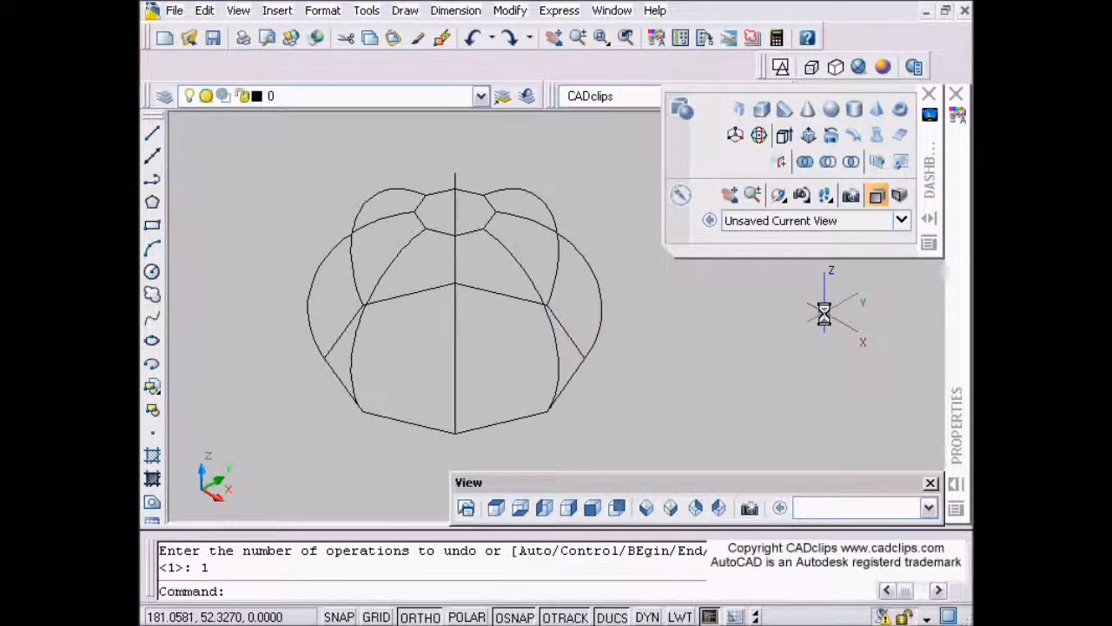
# Step: Start a new blank drawing
pyautogui.scroll(-2, 594, 272)
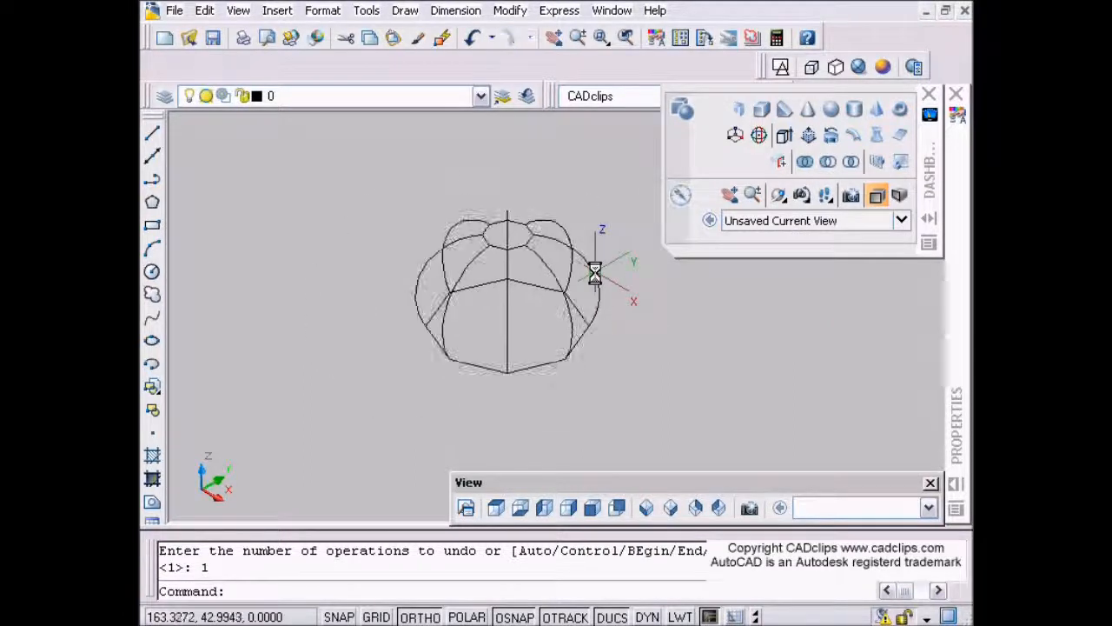
pyautogui.scroll(-2, 614, 290)
pyautogui.moveTo(613, 292); pyautogui.dragTo(645, 364, button='middle')
pyautogui.moveTo(417, 264)
pyautogui.mouseDown(button='middle')
pyautogui.moveTo(545, 305)
pyautogui.moveTo(459, 280)
pyautogui.mouseUp(button='middle')
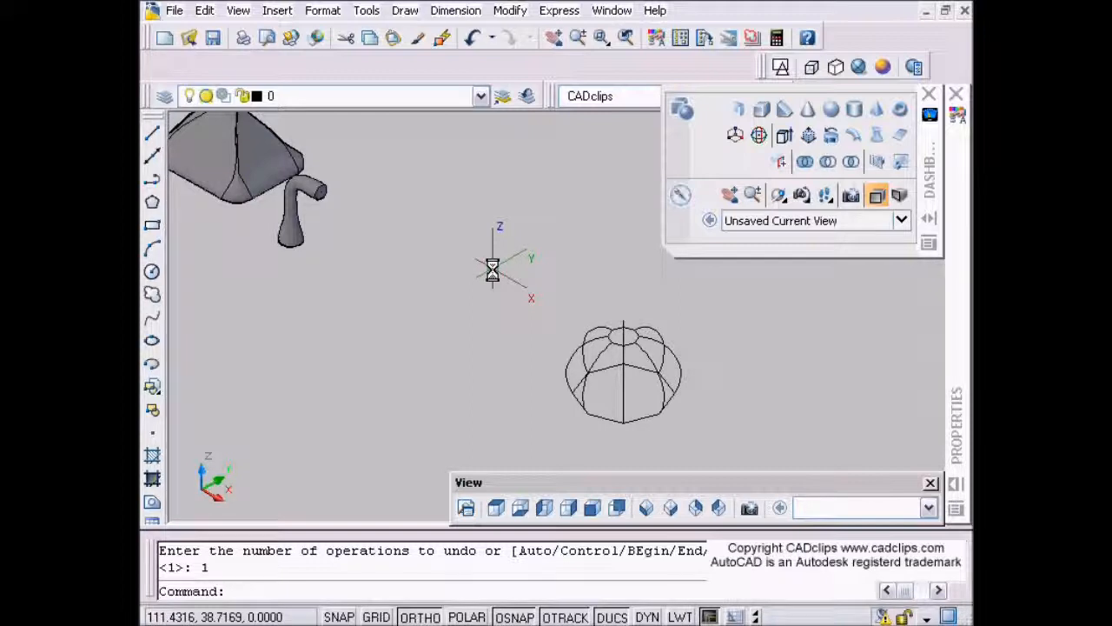
pyautogui.moveTo(548, 308); pyautogui.dragTo(544, 270, button='middle')
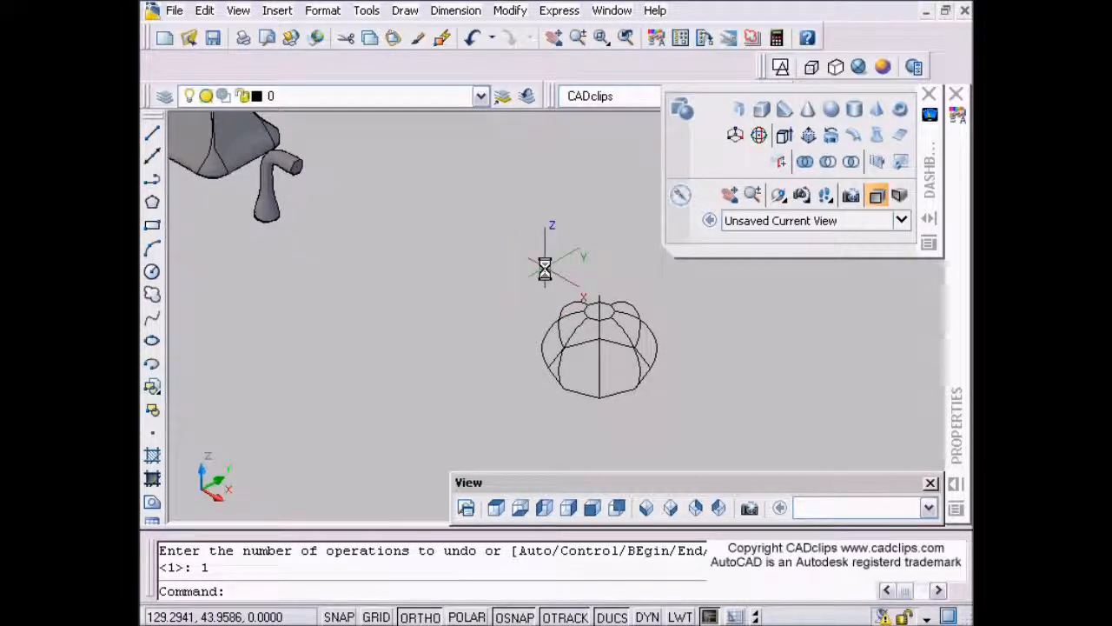
pyautogui.click(174, 10)
pyautogui.click(206, 36)
pyautogui.click(817, 476)
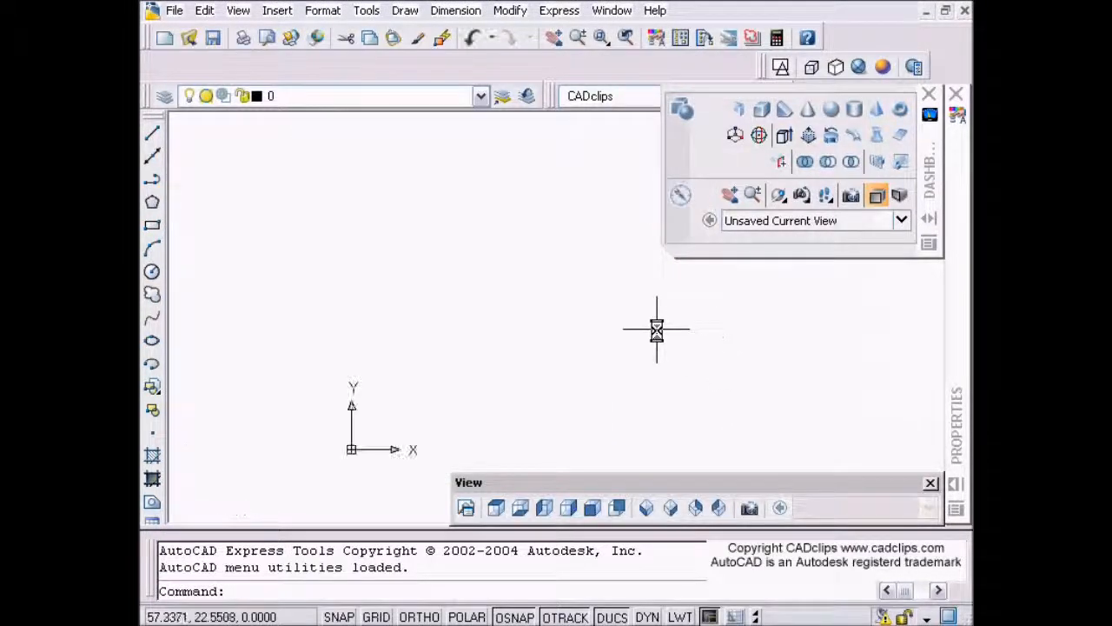
# Step: Draw an 8-sided polygon inscribed in a circle of about 12 units radius, with ortho on and a vertex straight above the centre
pyautogui.click(152, 203)
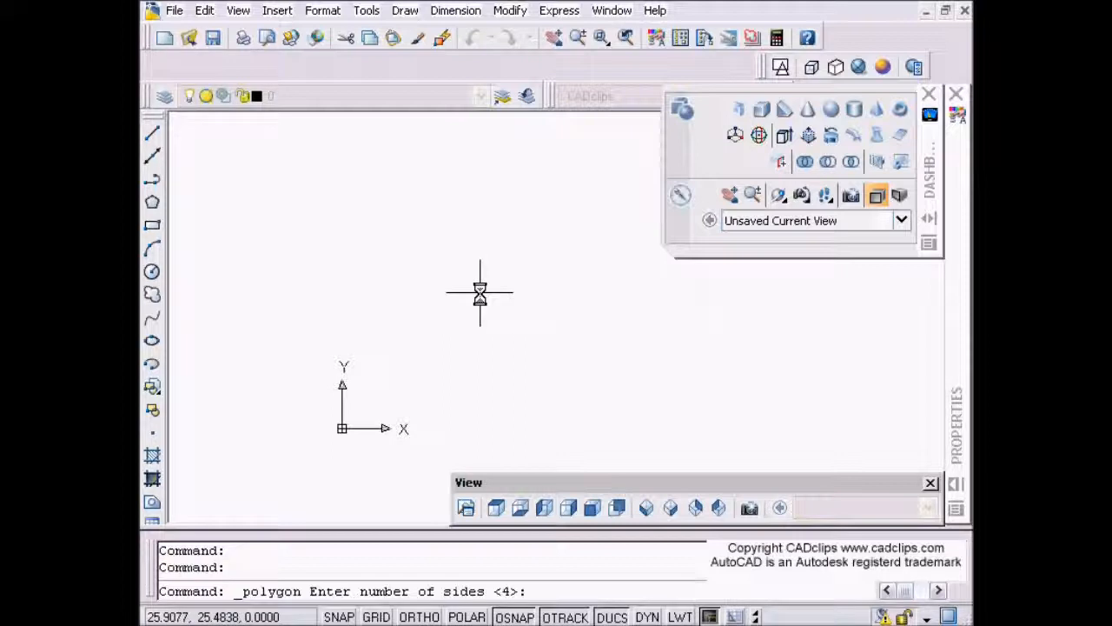
pyautogui.press('Return')
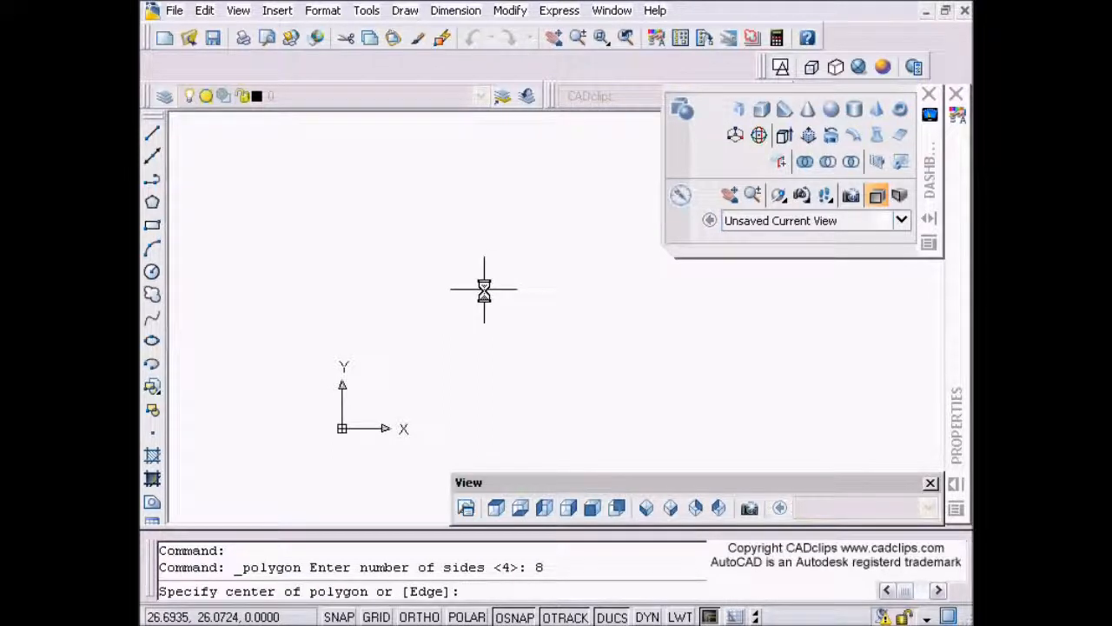
pyautogui.click(484, 290)
pyautogui.press('Return')
pyautogui.scroll(3, 491, 261)
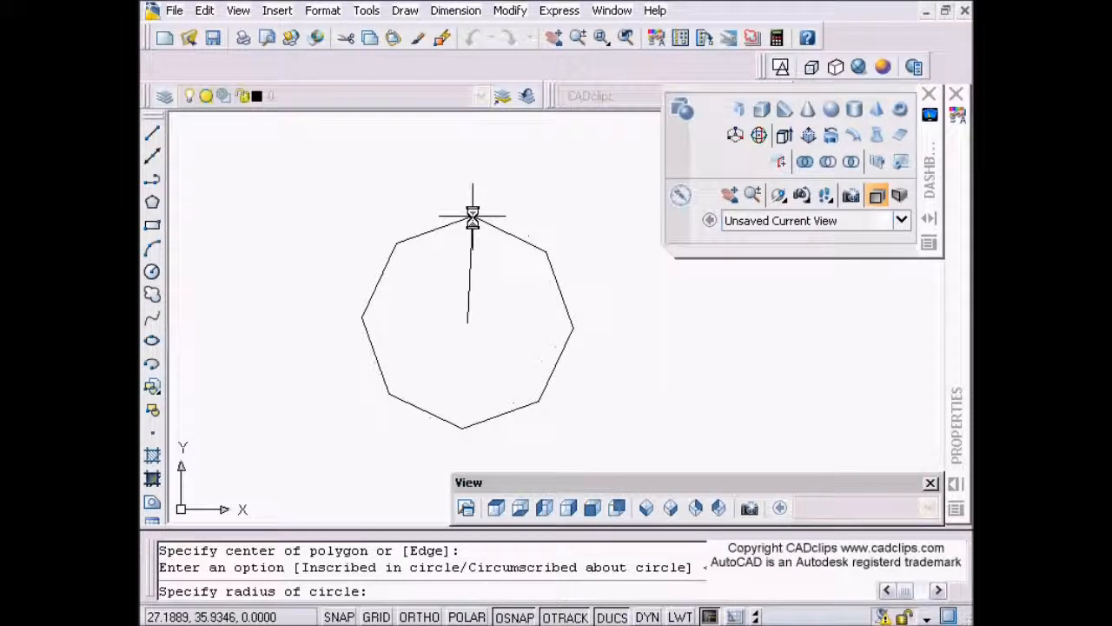
pyautogui.press('F8')
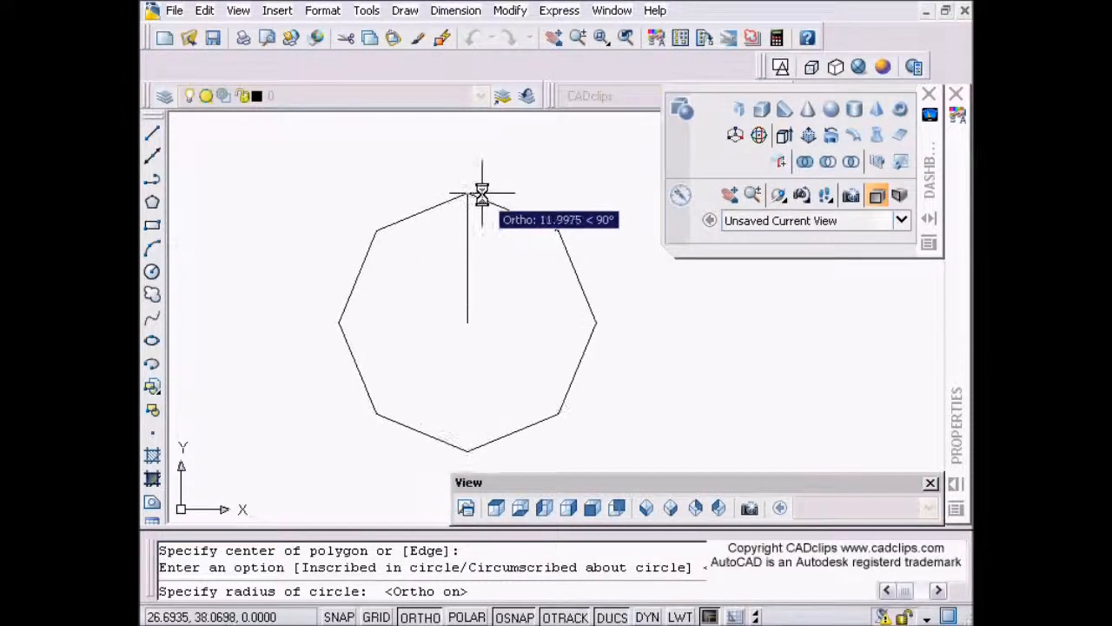
pyautogui.click(481, 186)
pyautogui.scroll(-2, 518, 301)
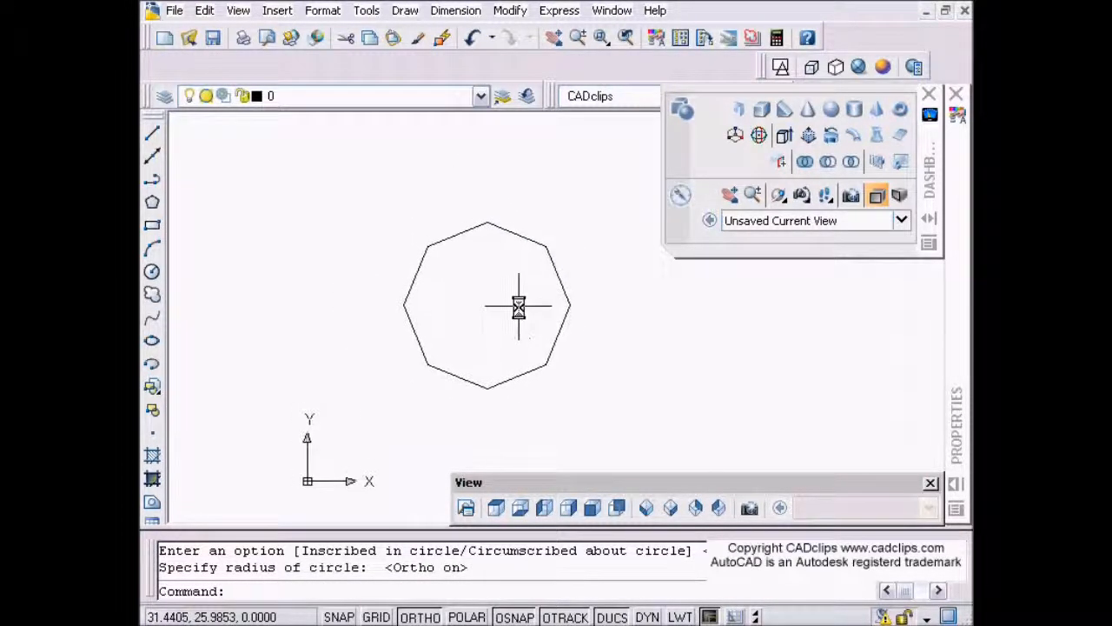
# Step: Offset the octagon inward with the Through option to create a small concentric octagon near its centre
pyautogui.press('Escape')
pyautogui.press('Escape')
pyautogui.write('o')
pyautogui.press('Return')
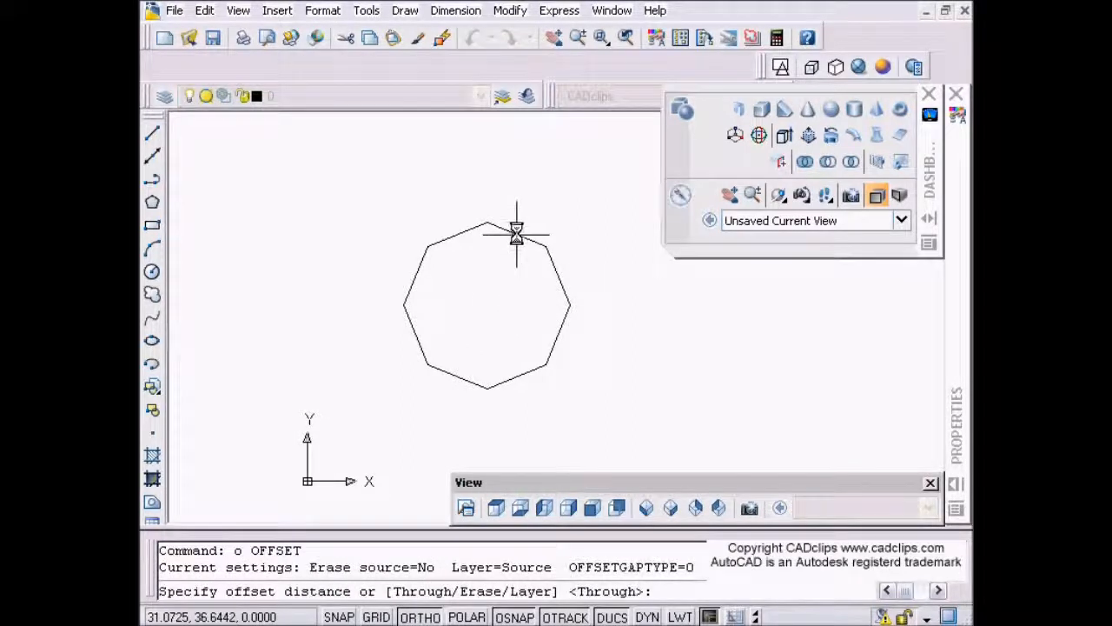
pyautogui.write('t')
pyautogui.press('Return')
pyautogui.click(514, 232)
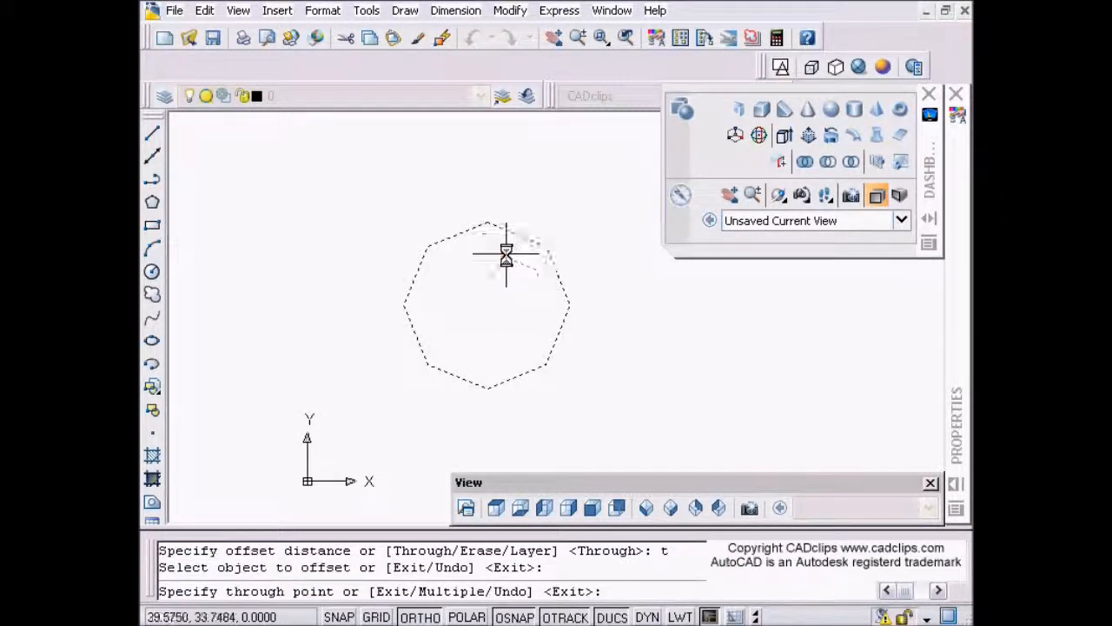
pyautogui.click(499, 296)
pyautogui.scroll(2, 523, 311)
pyautogui.press('Escape')
pyautogui.press('Escape')
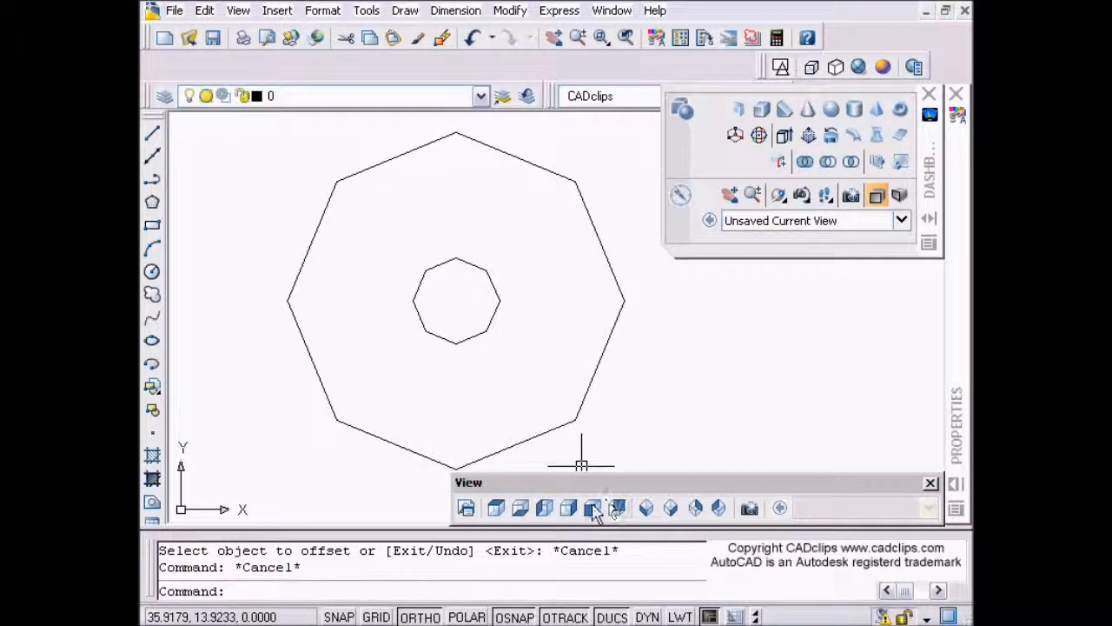
# Step: Set the front view followed by the southeast isometric view, and apply the Realistic visual style
pyautogui.click(592, 509)
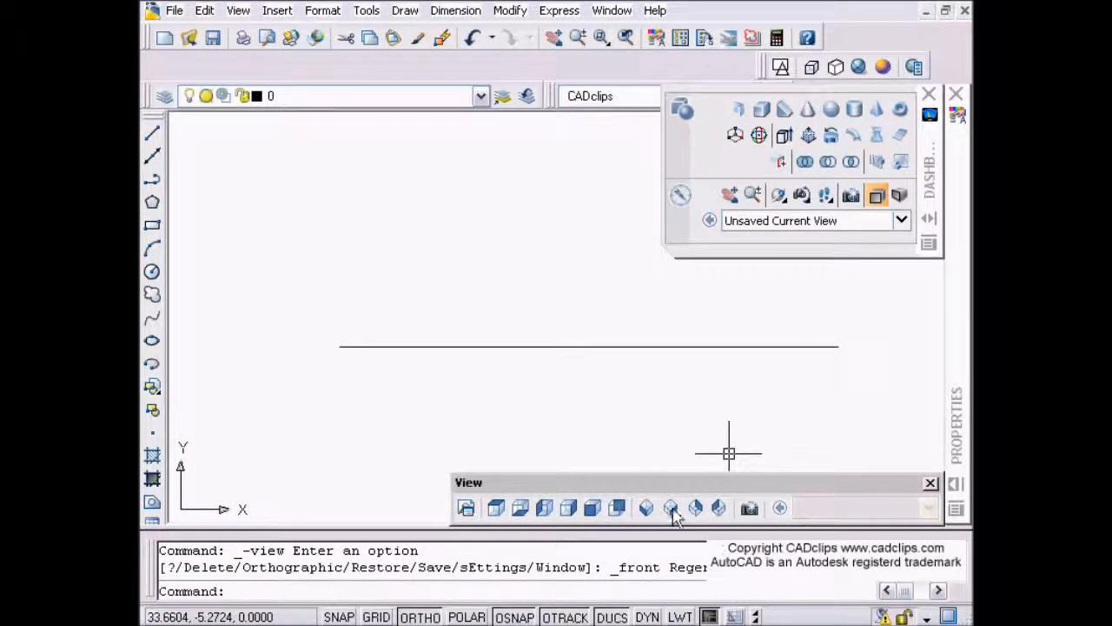
pyautogui.click(670, 509)
pyautogui.scroll(-4, 559, 368)
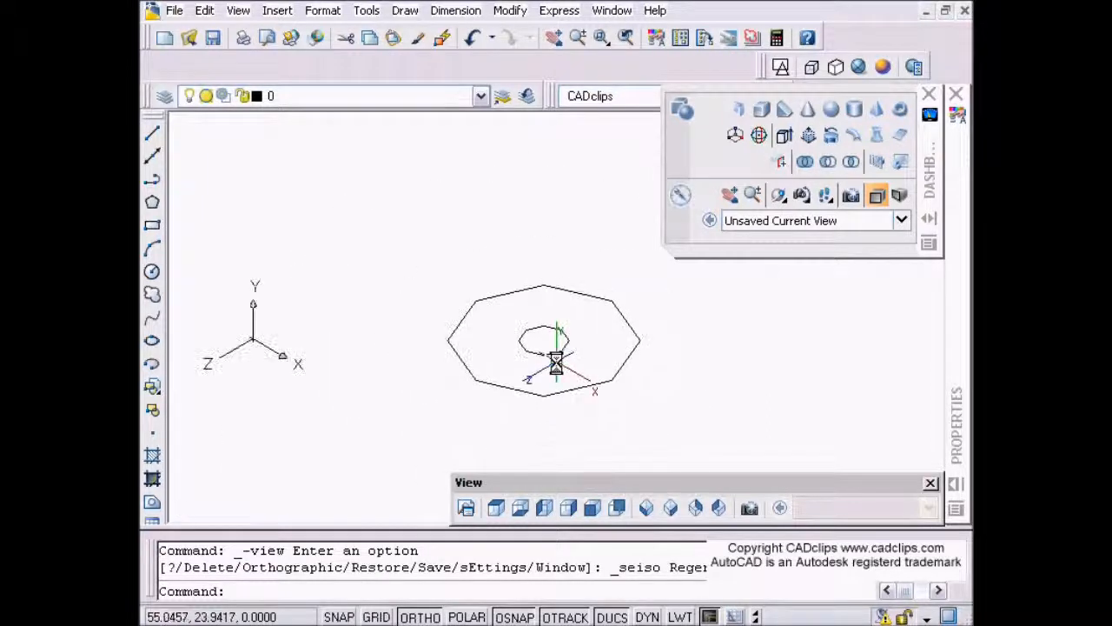
pyautogui.click(863, 70)
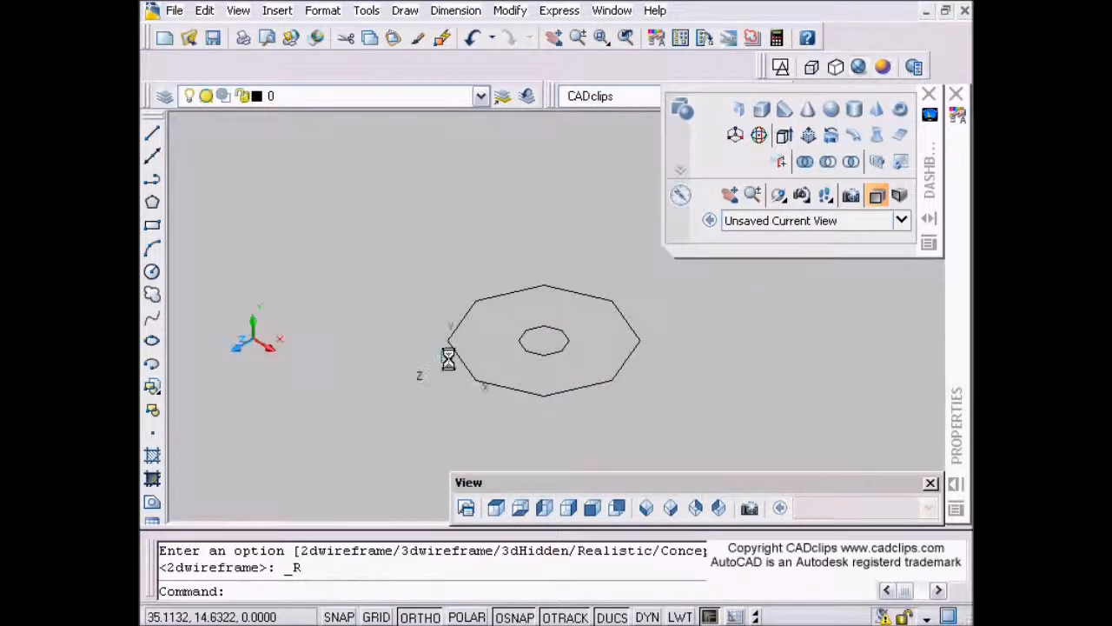
# Step: Move the small octagon 20 units up along the Y axis, above the large one
pyautogui.click(523, 350)
pyautogui.click(255, 304)
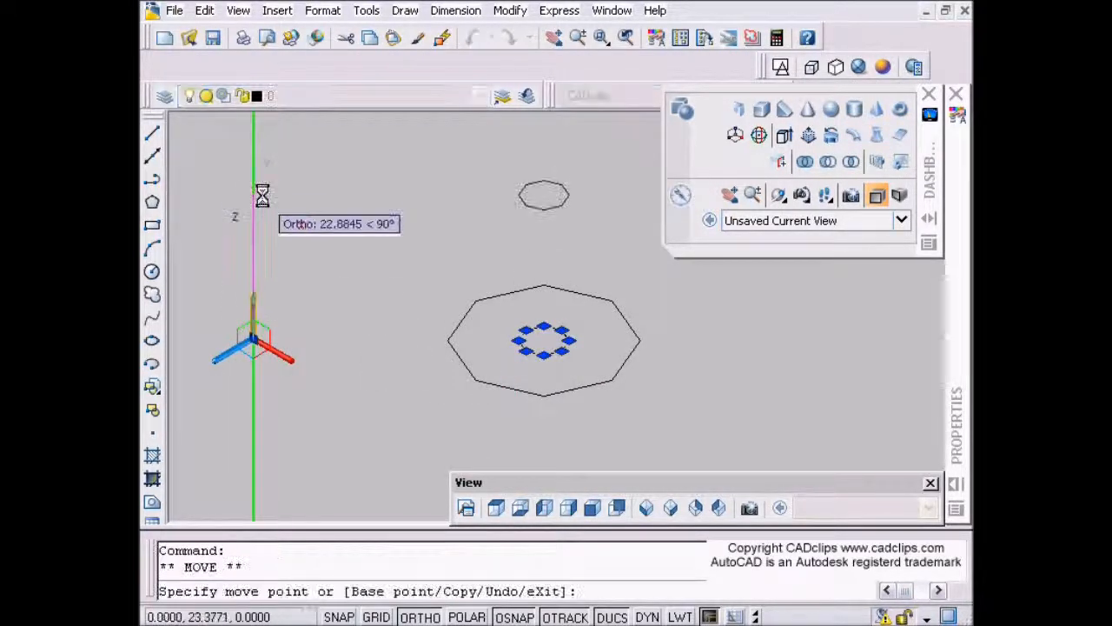
pyautogui.write('20')
pyautogui.press('Return')
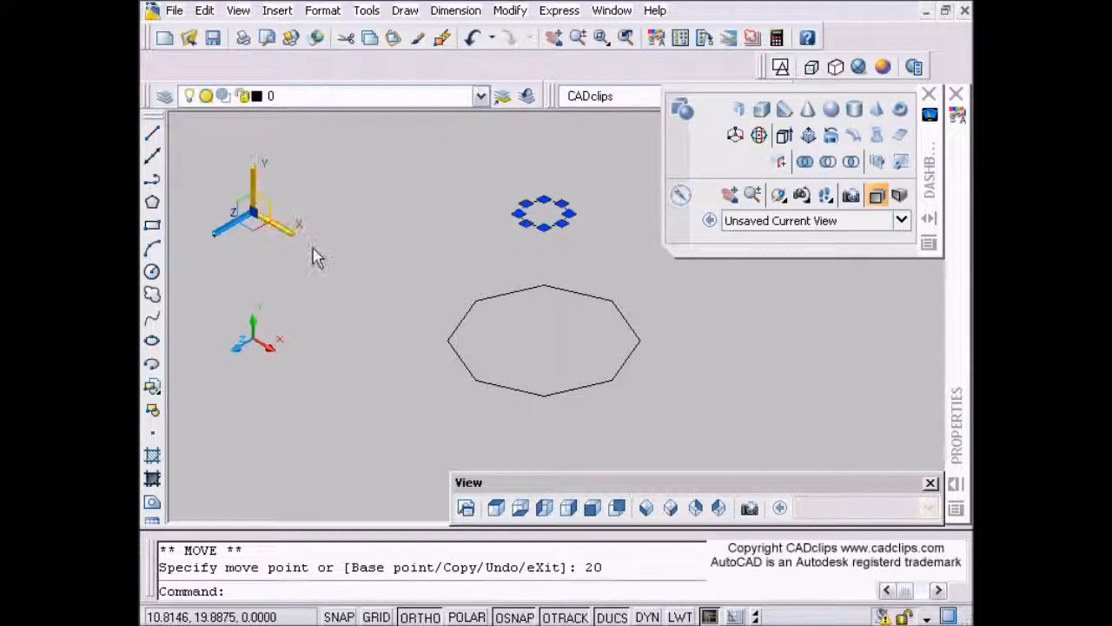
pyautogui.press('Escape')
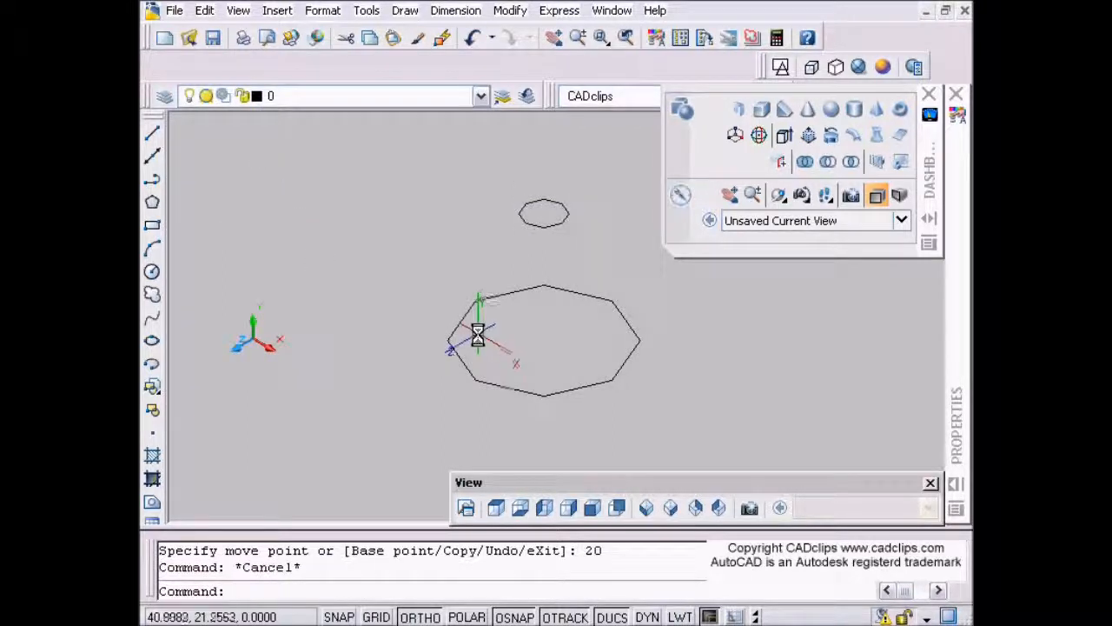
# Step: In the front view, draw a three-point arc from the small octagon's right end to the large octagon's right end, bulging outward
pyautogui.click(592, 508)
pyautogui.moveTo(501, 385); pyautogui.dragTo(427, 328, button='middle')
pyautogui.press('Escape')
pyautogui.press('Escape')
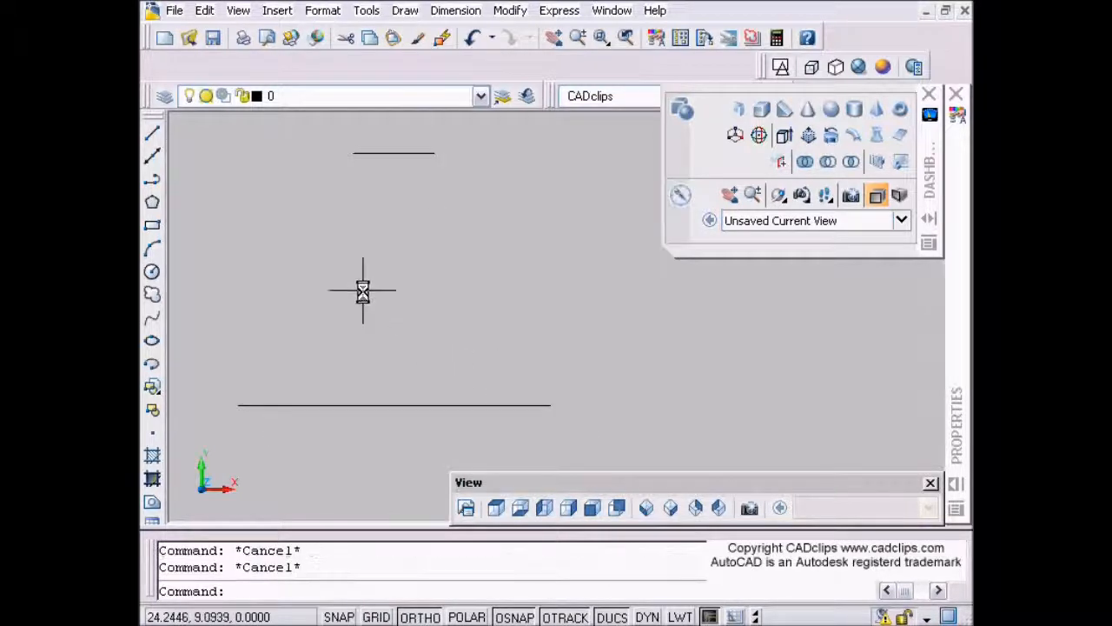
pyautogui.click(152, 250)
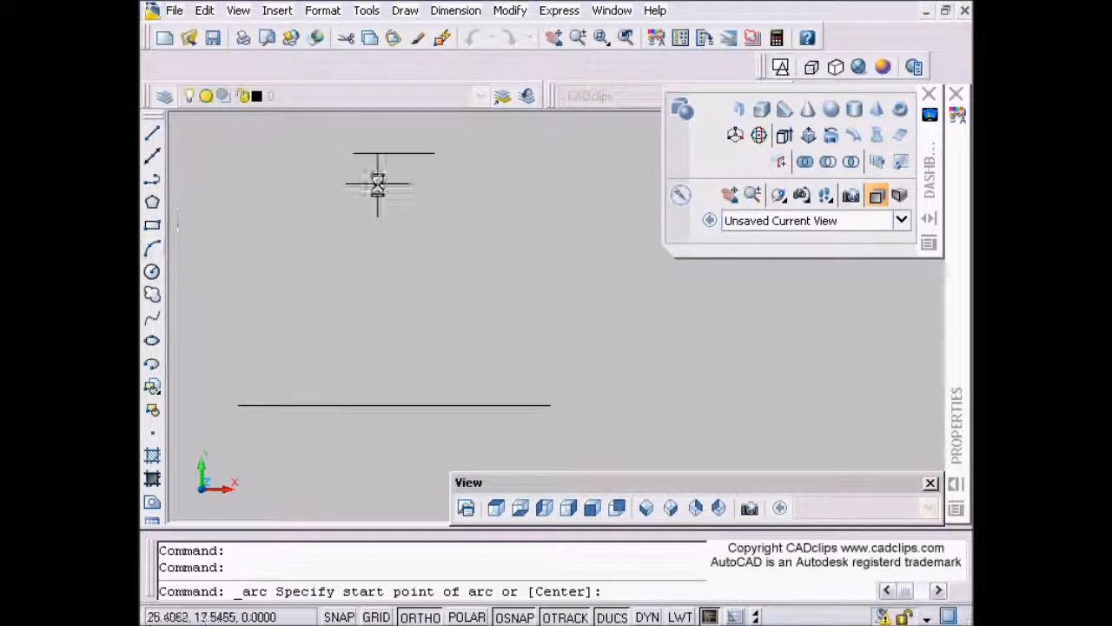
pyautogui.click(444, 158)
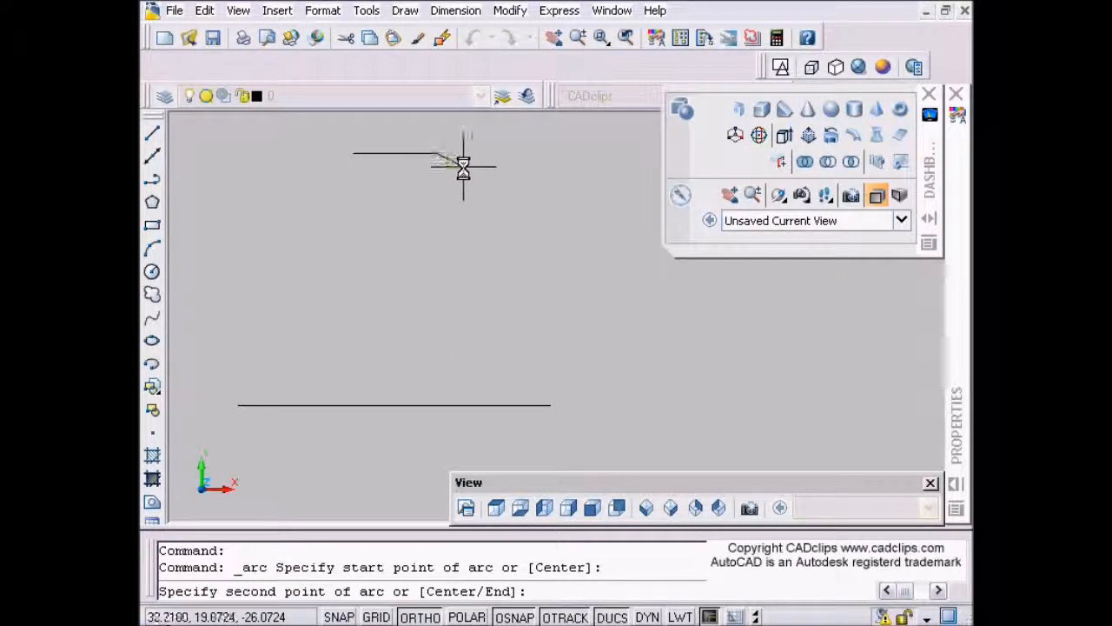
pyautogui.click(531, 248)
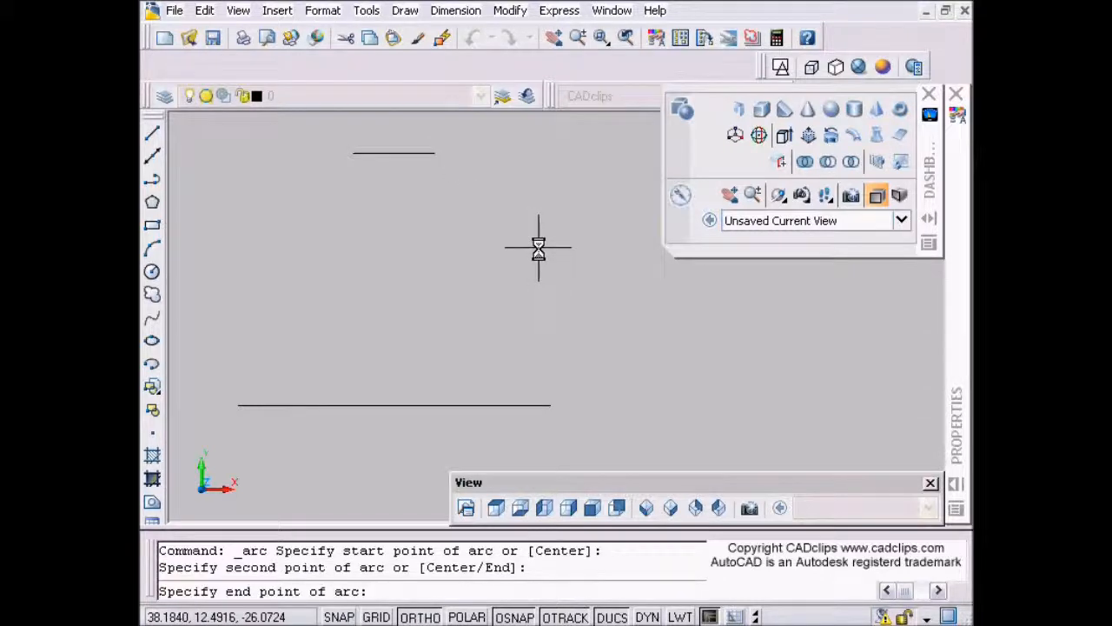
pyautogui.click(559, 404)
pyautogui.press('Escape')
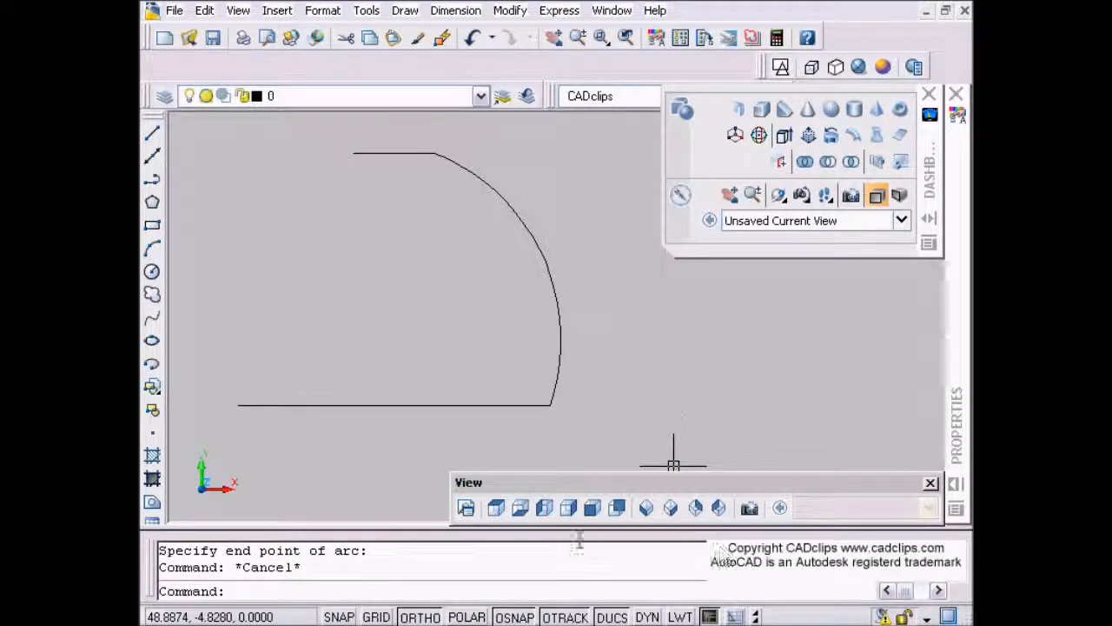
# Step: From the top view, polar-array the arc as 8 items over 360 degrees about the octagons' centre, and return to the southeast isometric view
pyautogui.click(496, 509)
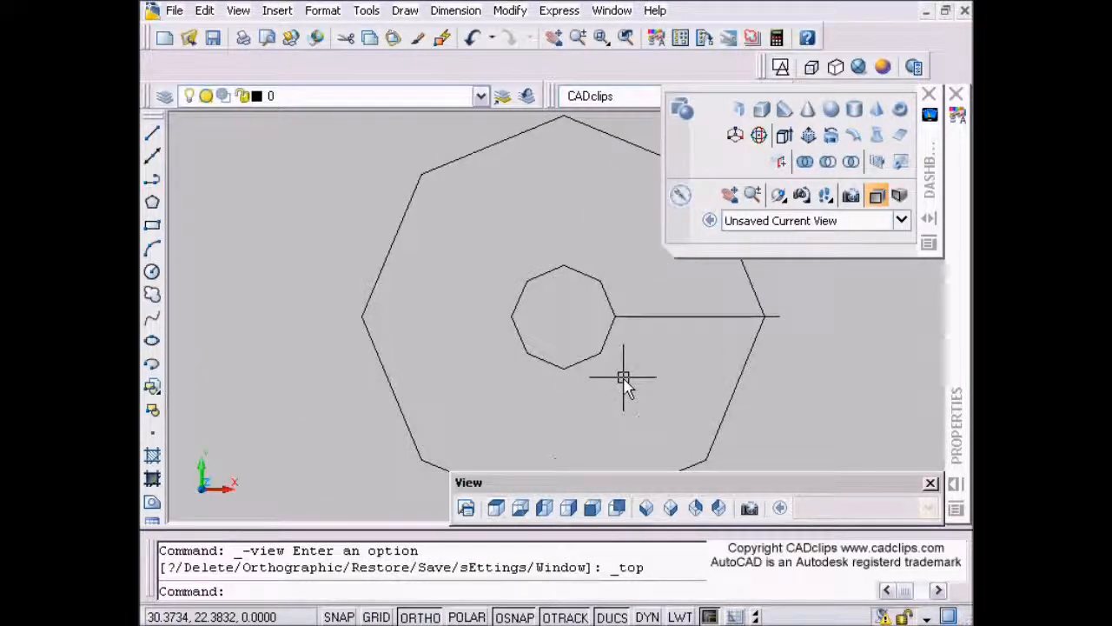
pyautogui.click(496, 508)
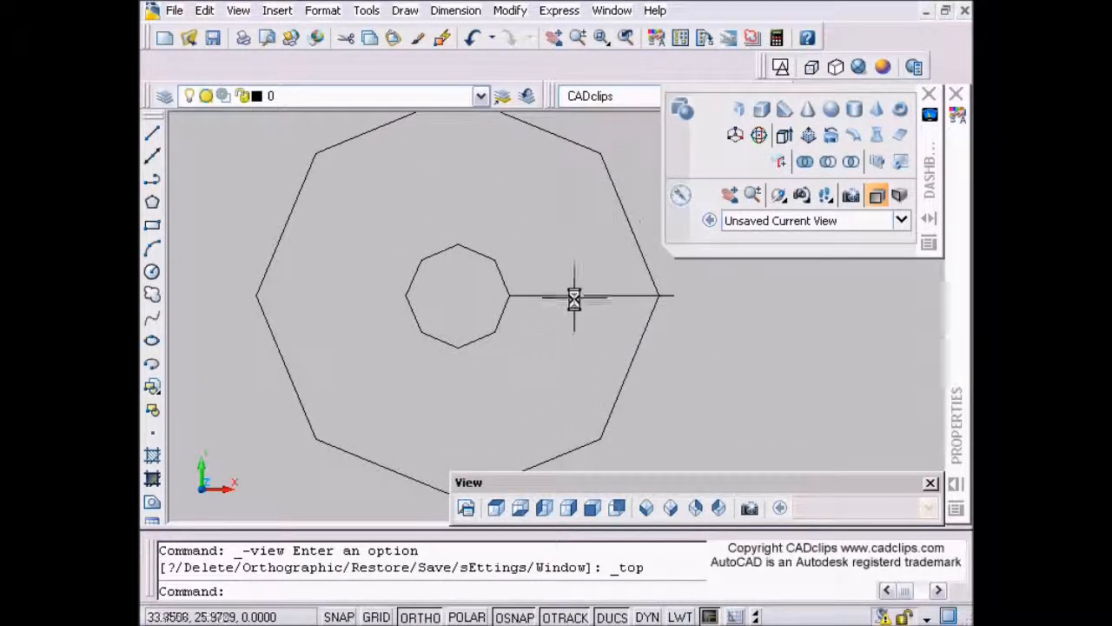
pyautogui.press('Escape')
pyautogui.press('Escape')
pyautogui.write('array')
pyautogui.press('Return')
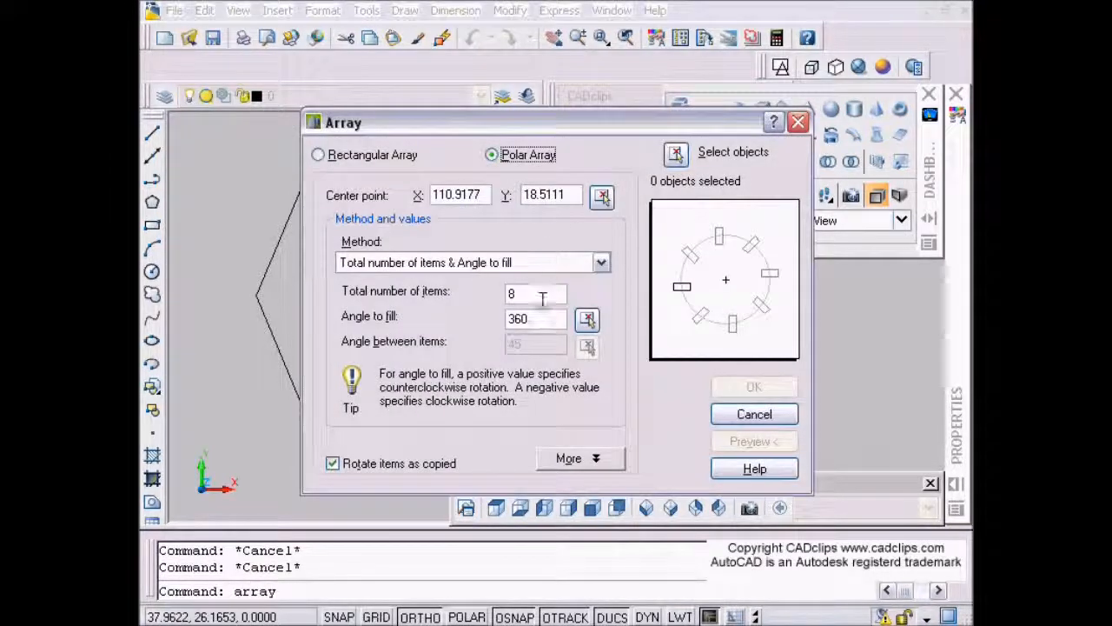
pyautogui.click(677, 154)
pyautogui.click(603, 299)
pyautogui.press('Return')
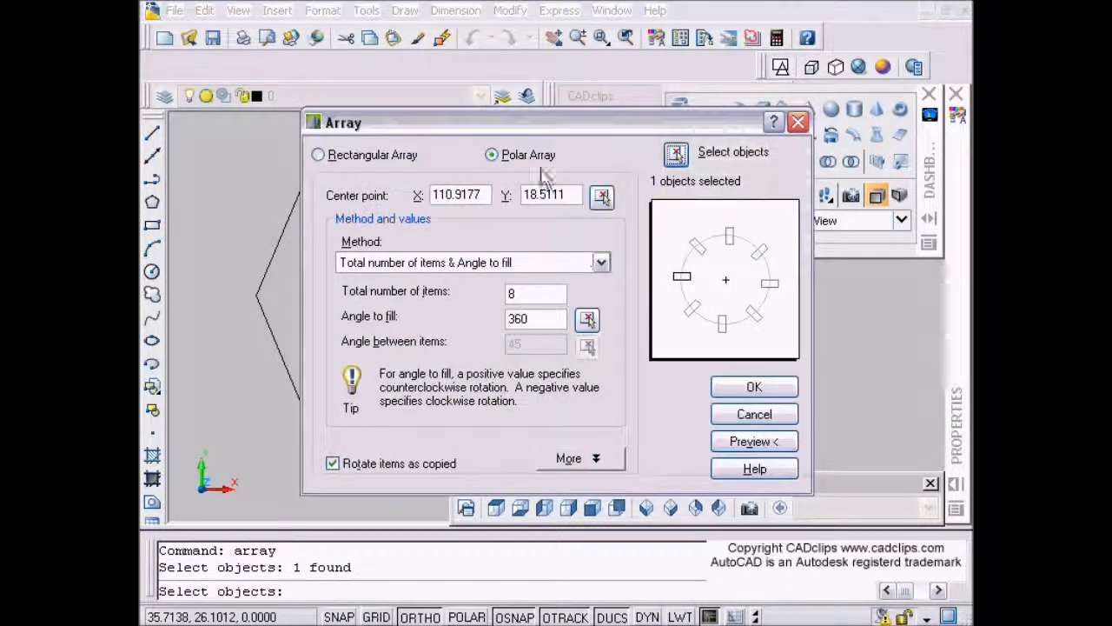
pyautogui.click(602, 196)
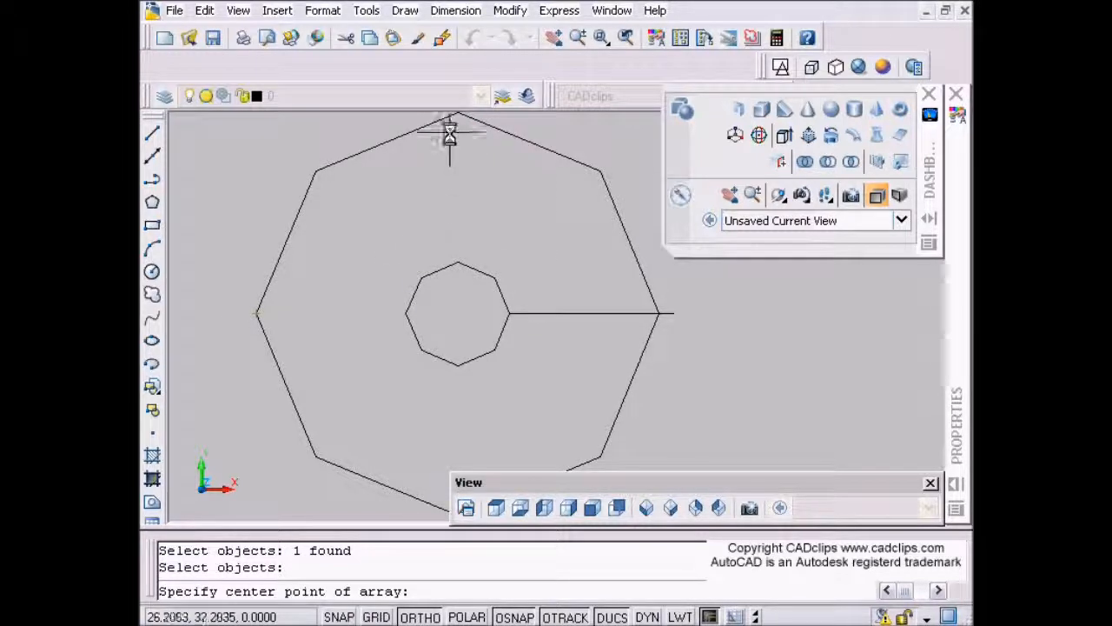
pyautogui.click(458, 312)
pyautogui.click(752, 440)
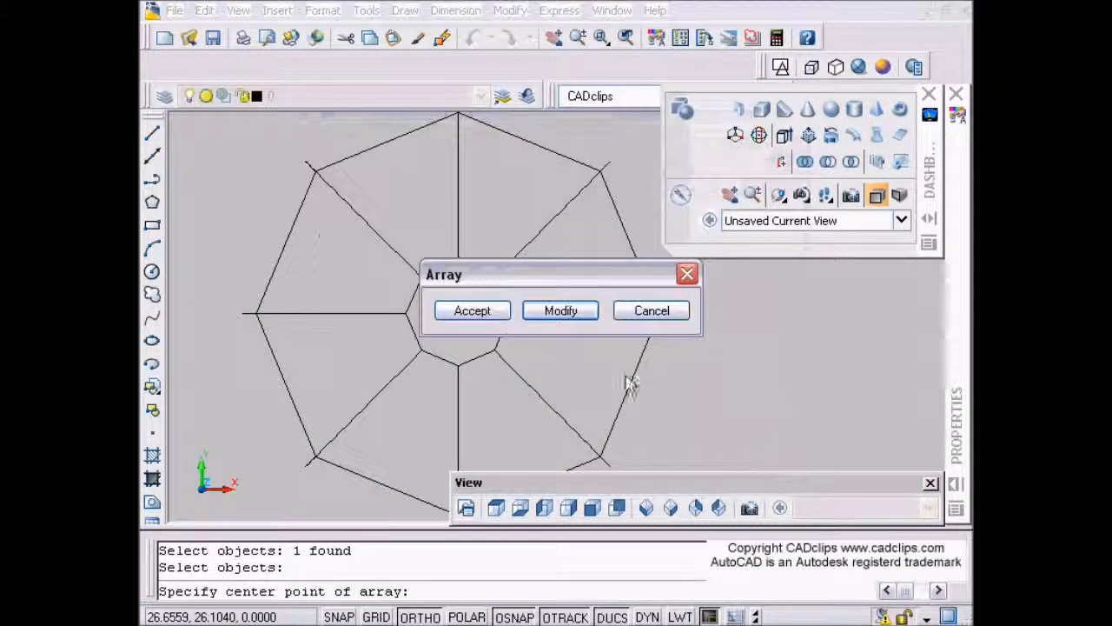
pyautogui.click(478, 312)
pyautogui.scroll(-4, 576, 376)
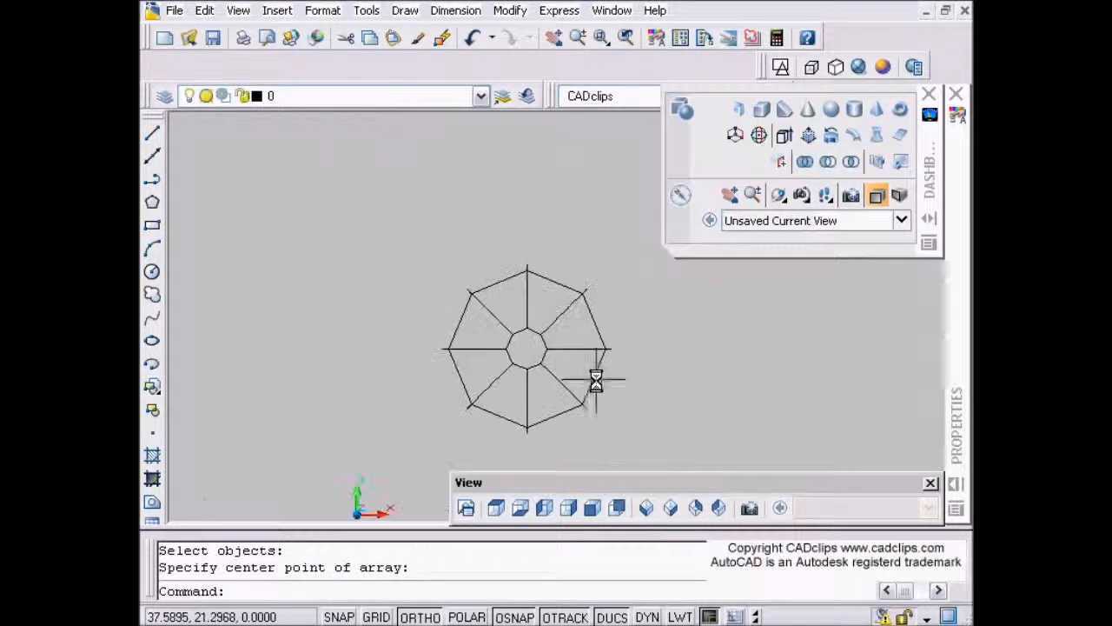
pyautogui.click(672, 509)
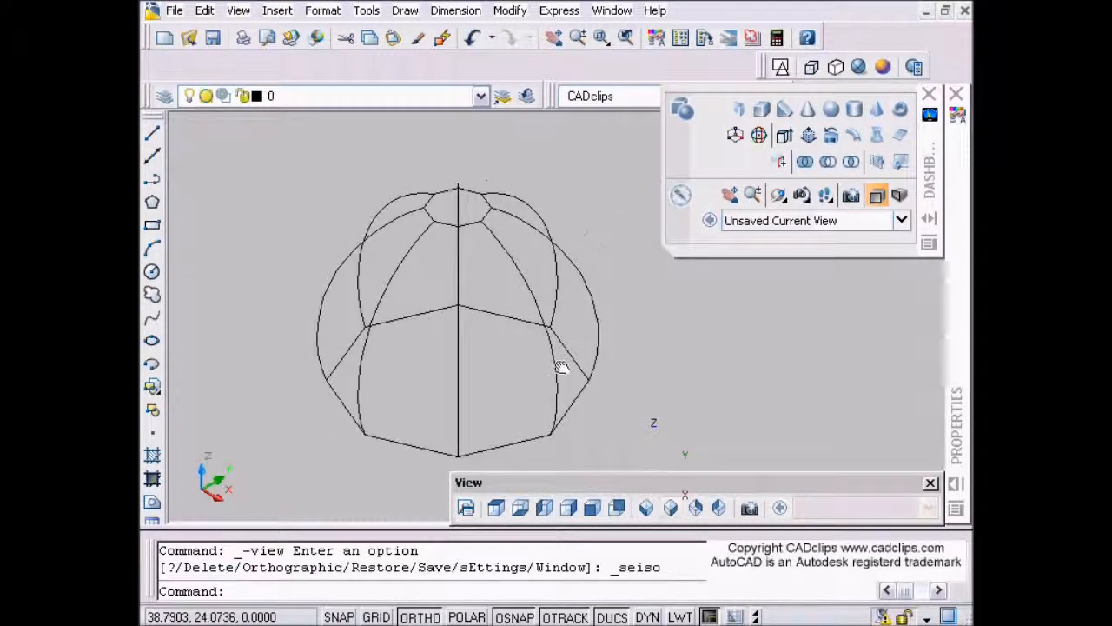
# Step: Loft from the small octagon to the large one with the Guides option, using all eight arcs as guide curves
pyautogui.click(878, 145)
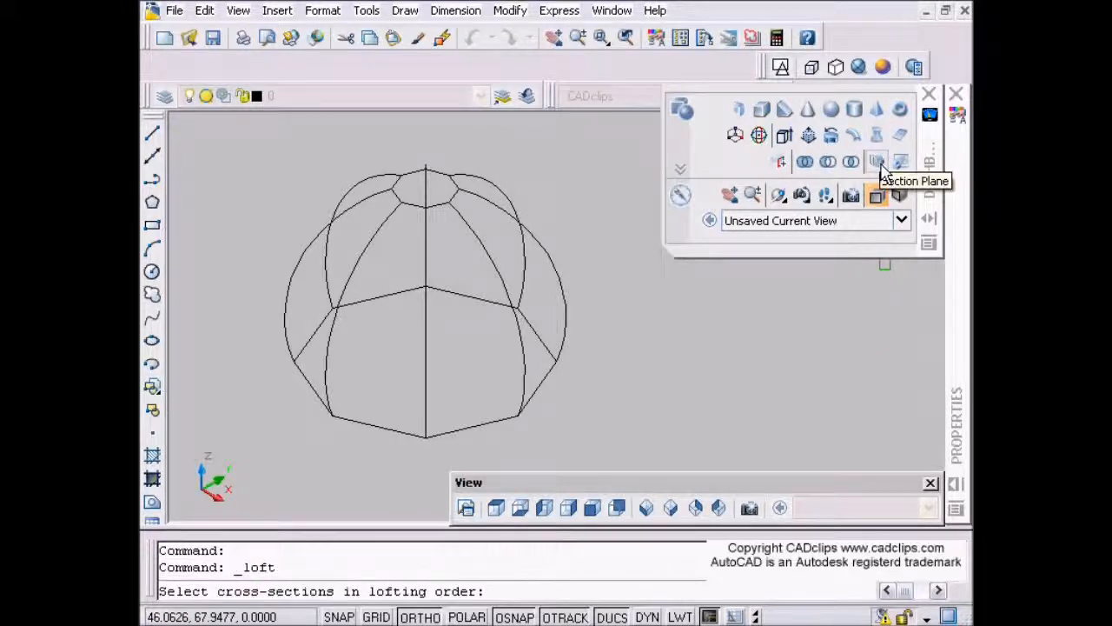
pyautogui.click(438, 173)
pyautogui.click(478, 427)
pyautogui.press('Return')
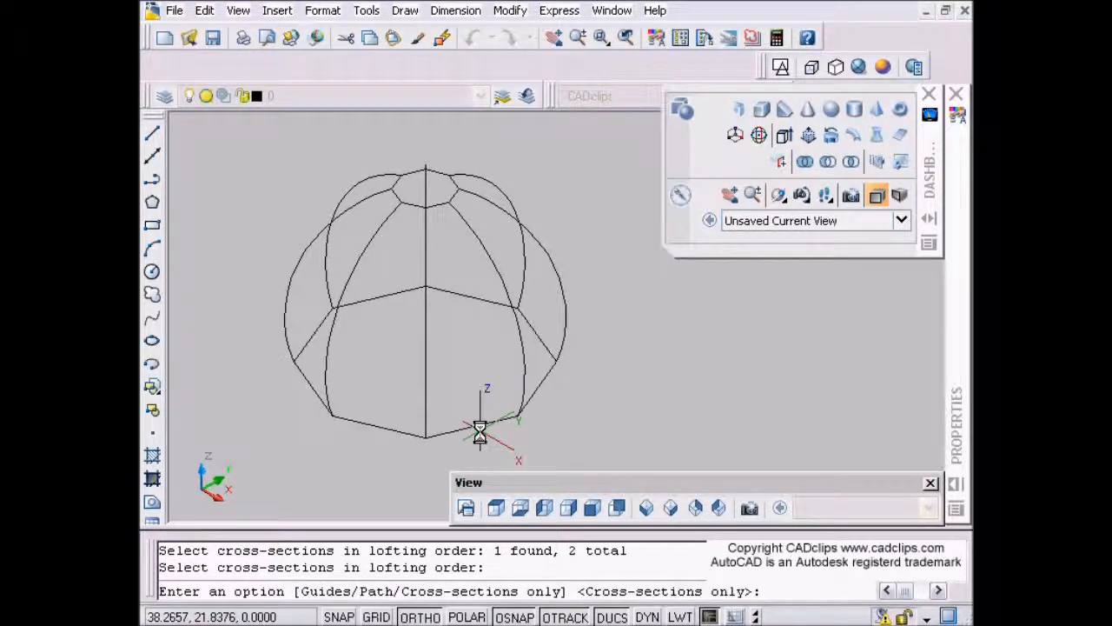
pyautogui.write('g')
pyautogui.press('Return')
pyautogui.click(590, 238)
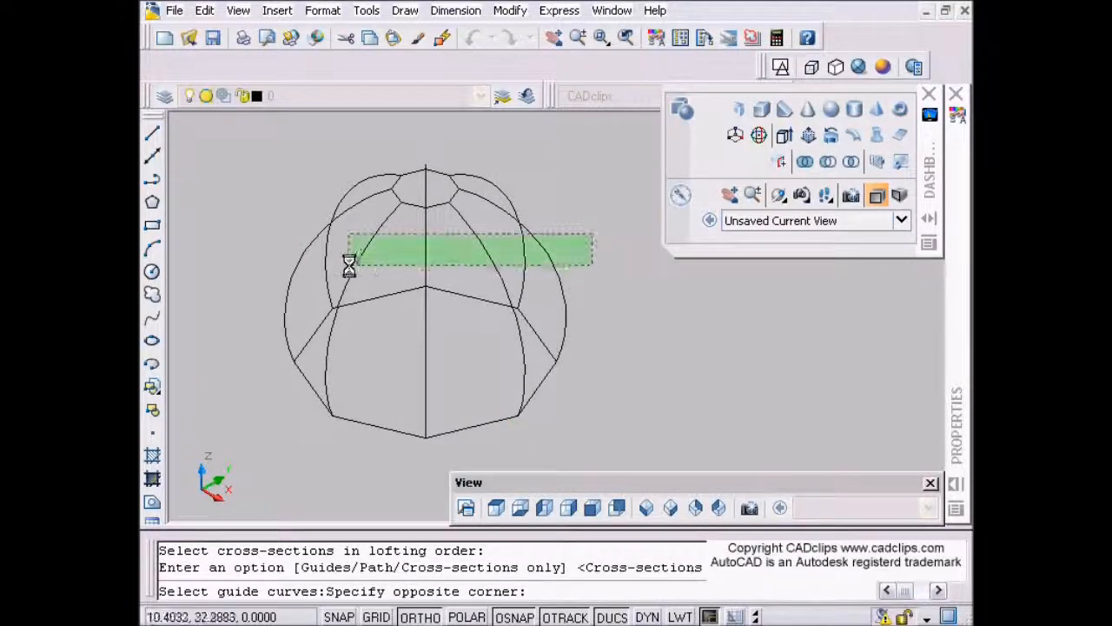
pyautogui.click(286, 272)
pyautogui.press('Return')
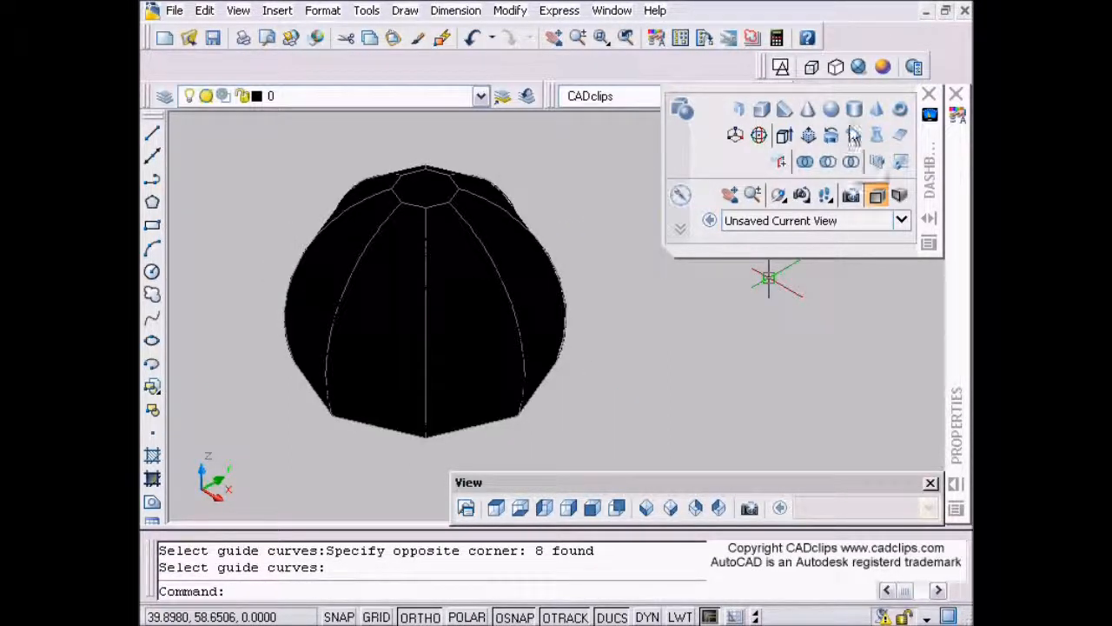
# Step: Apply the Conceptual visual style and inspect the lofted solid from another angle
pyautogui.click(884, 68)
pyautogui.scroll(-5, 601, 329)
pyautogui.moveTo(596, 367)
pyautogui.mouseDown(button='middle')
pyautogui.moveTo(558, 368)
pyautogui.moveTo(556, 350)
pyautogui.moveTo(597, 385)
pyautogui.moveTo(474, 385)
pyautogui.moveTo(556, 383)
pyautogui.mouseUp(button='middle')
pyautogui.scroll(4, 596, 348)
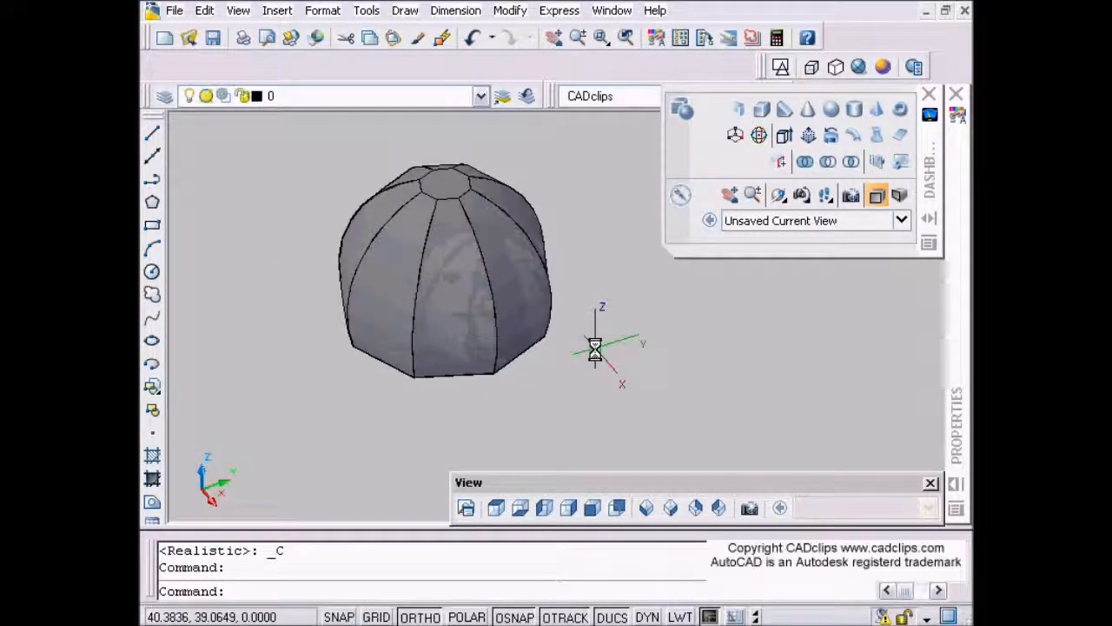
# Step: Undo the view changes, the Conceptual visual style and the loft, back to the octagons and guide arcs
pyautogui.click(472, 38)
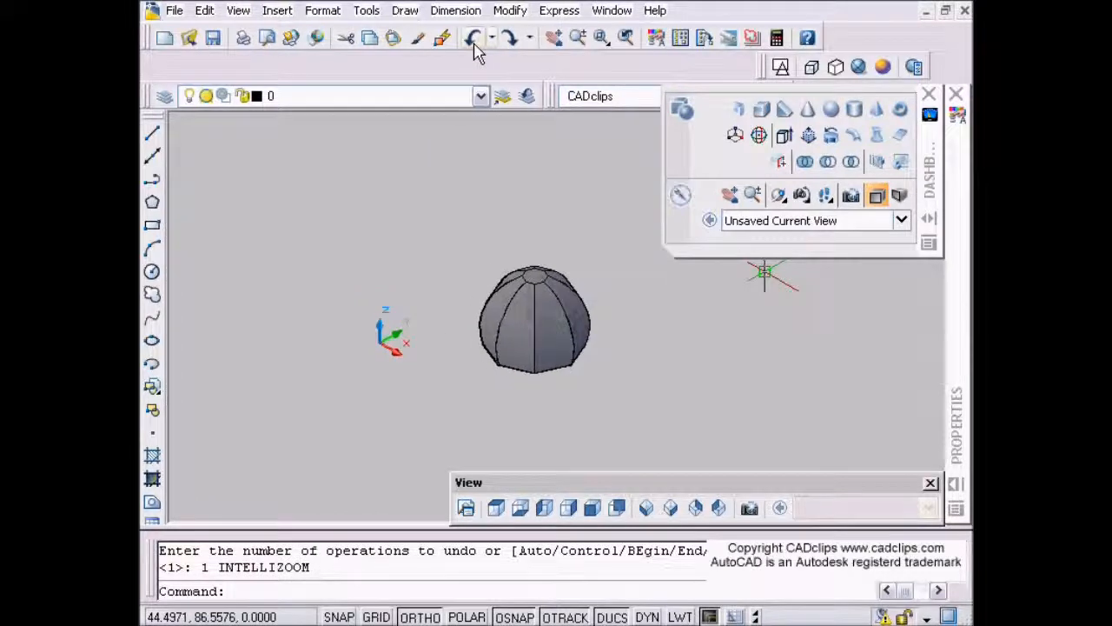
pyautogui.click(472, 39)
pyautogui.click(472, 39)
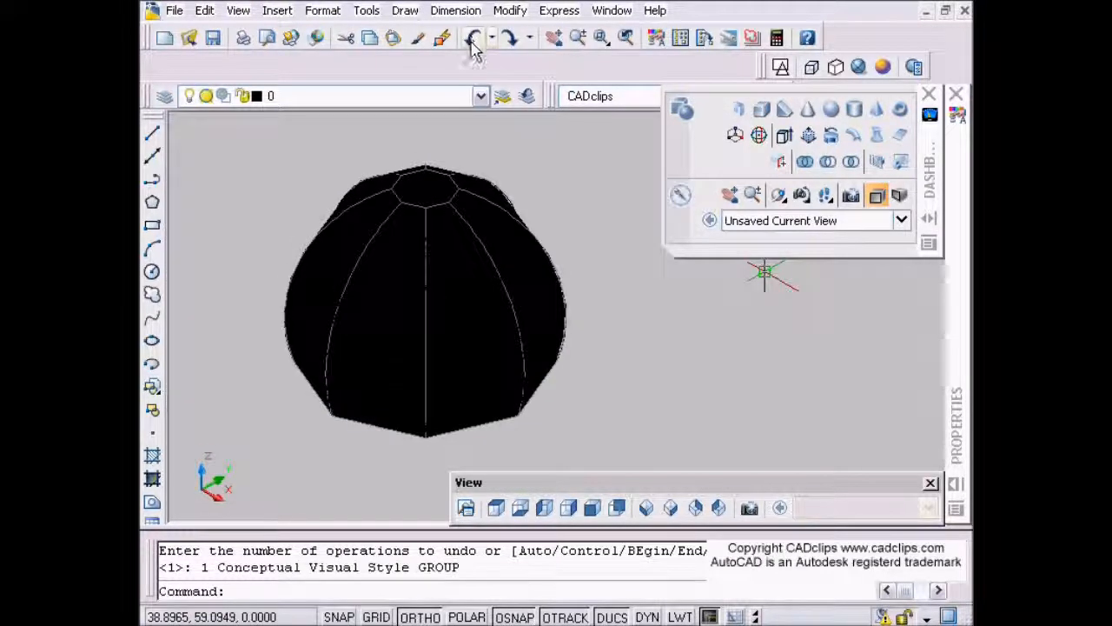
pyautogui.click(472, 38)
# Step: With object snap off, stretch the right guide arc's midpoint inward and the right rear arc's midpoint outward
pyautogui.click(533, 250)
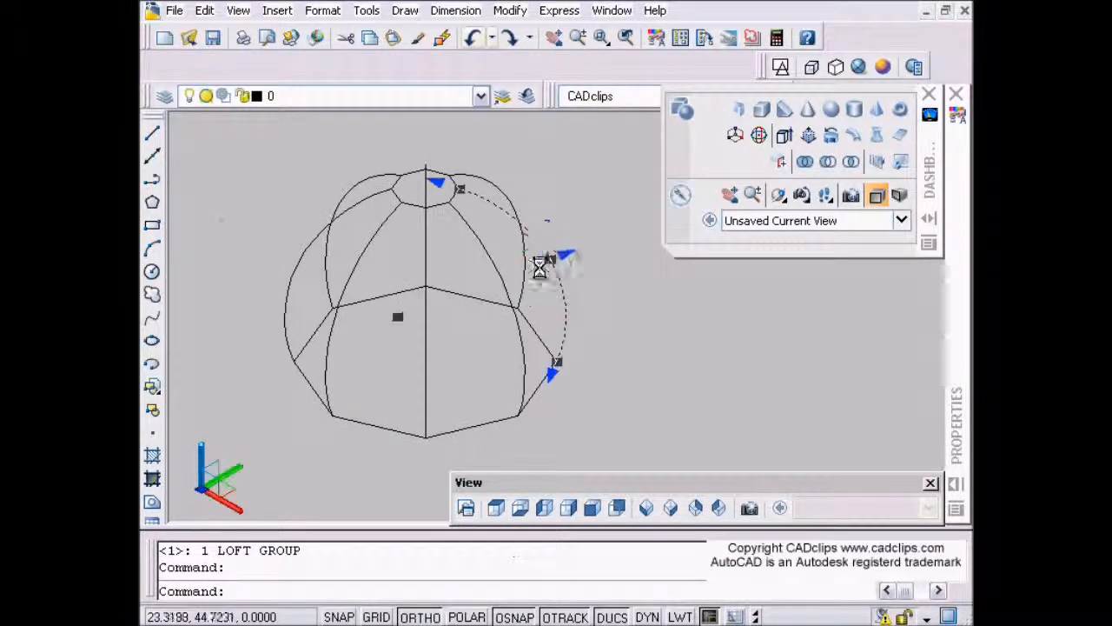
pyautogui.scroll(1, 553, 261)
pyautogui.click(552, 256)
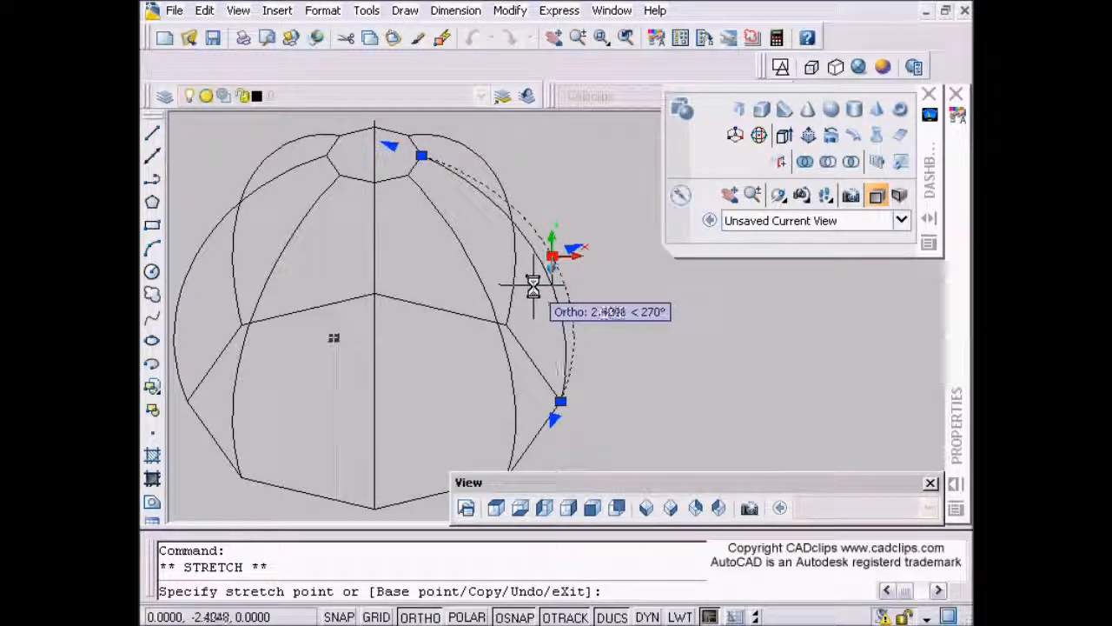
pyautogui.press('F3')
pyautogui.click(534, 292)
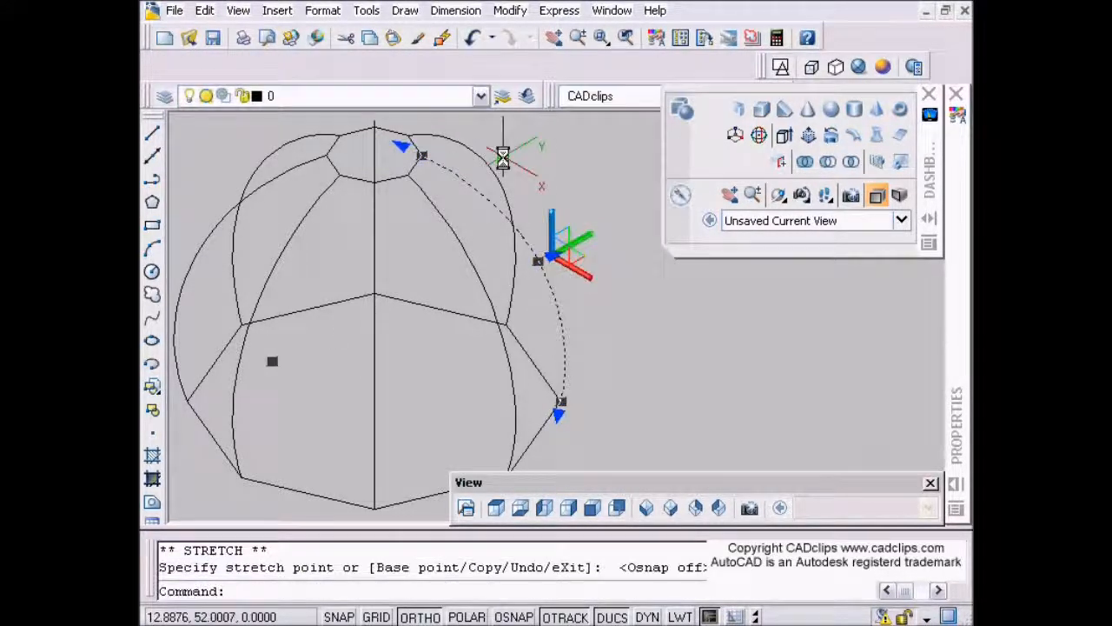
pyautogui.click(502, 176)
pyautogui.click(528, 160)
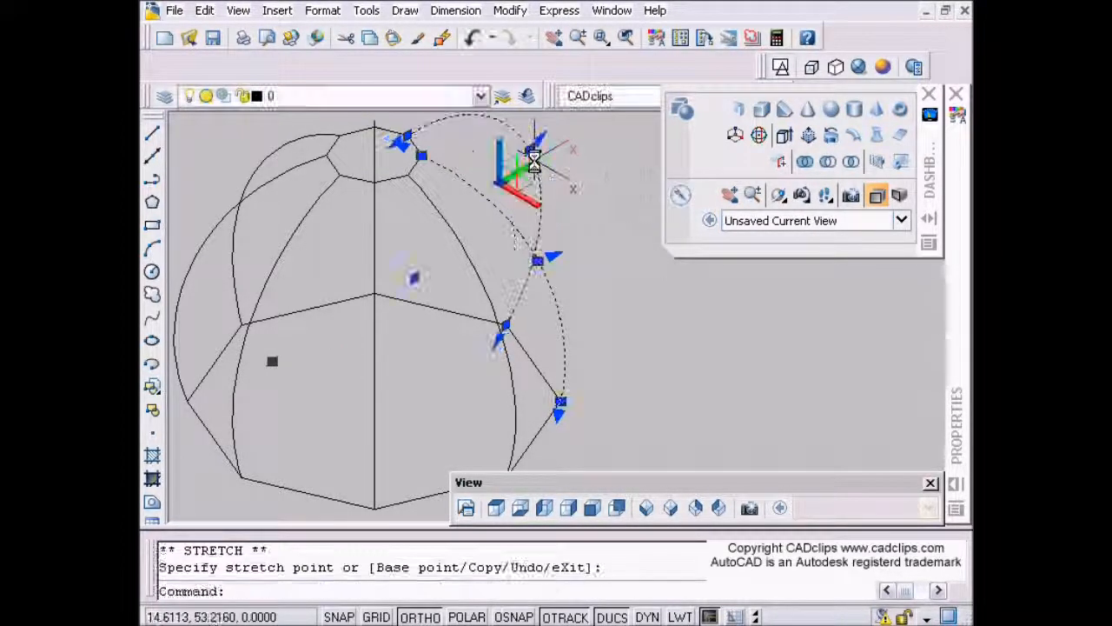
# Step: Stretch the left rear guide arc's midpoint outward and the left arc's midpoint inward, and clear the selection
pyautogui.keyDown('shift'); pyautogui.moveTo(360, 266); pyautogui.dragTo(423, 209, button='middle'); pyautogui.keyUp('shift')
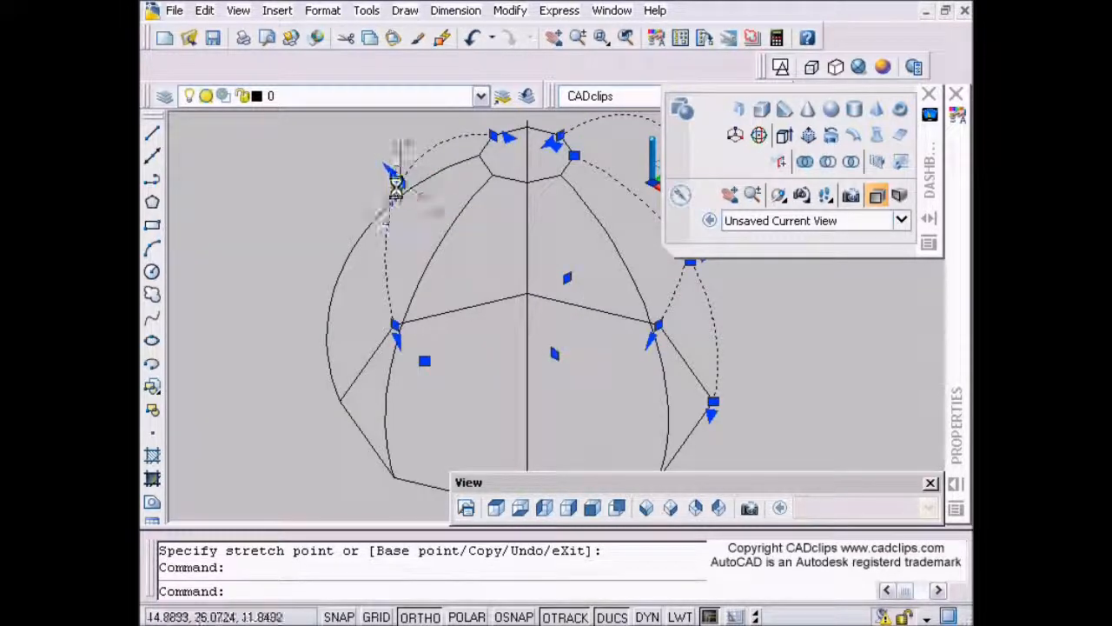
pyautogui.click(392, 178)
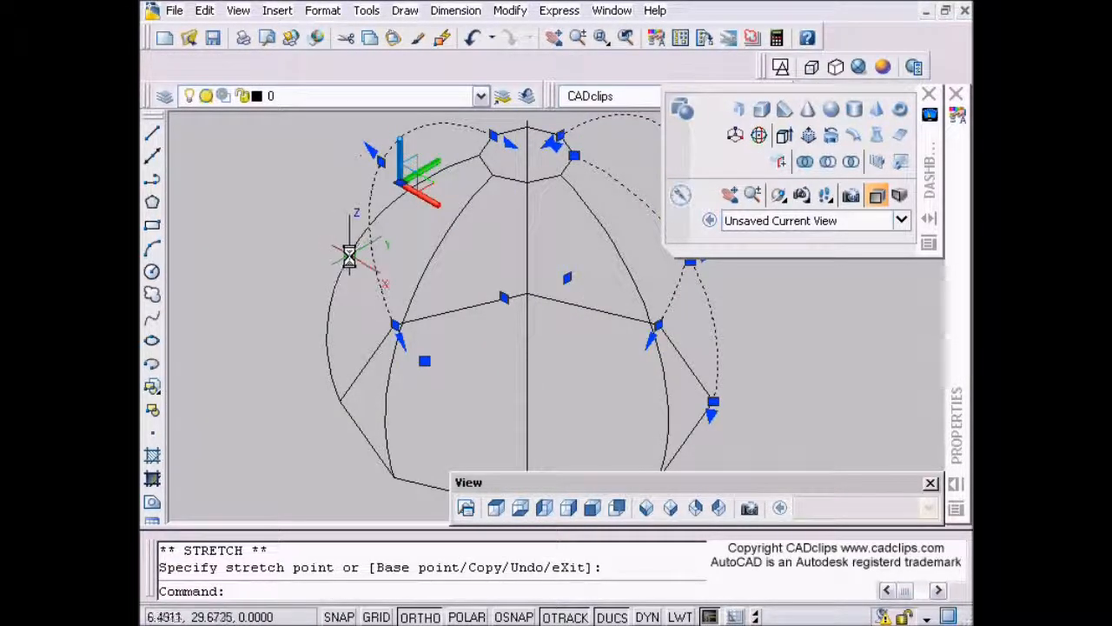
pyautogui.click(349, 256)
pyautogui.click(347, 259)
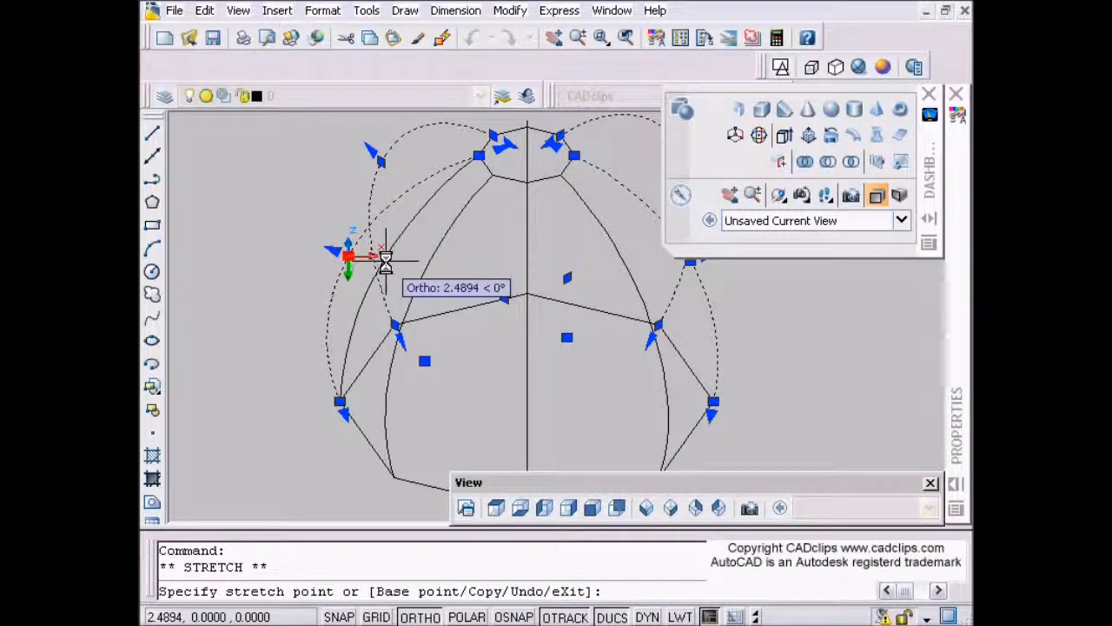
pyautogui.click(391, 252)
pyautogui.scroll(-3, 487, 315)
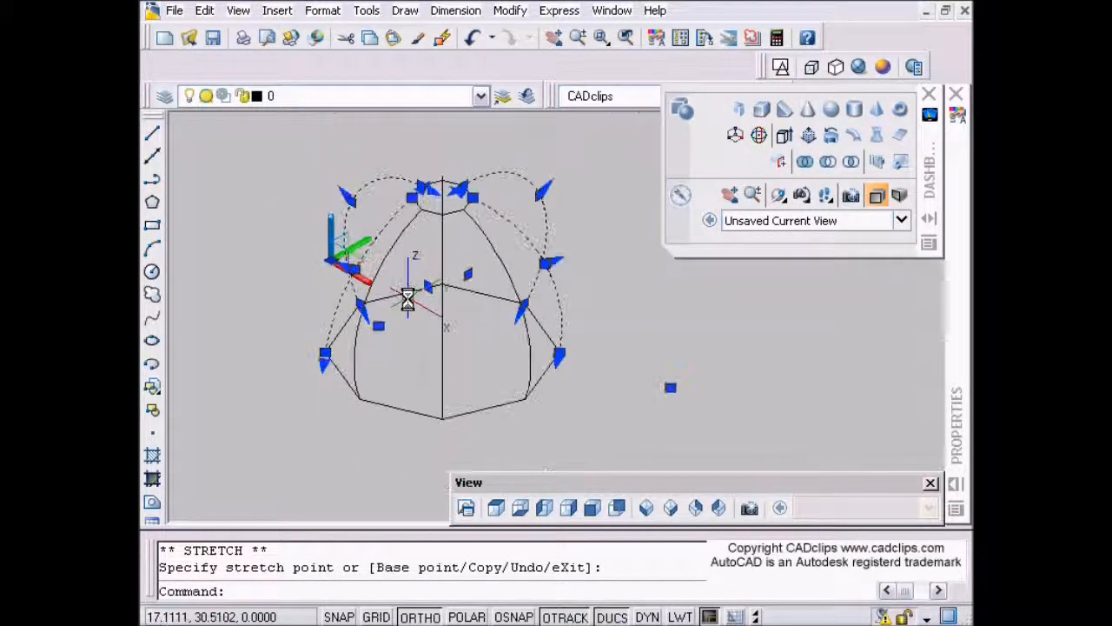
pyautogui.press('Escape')
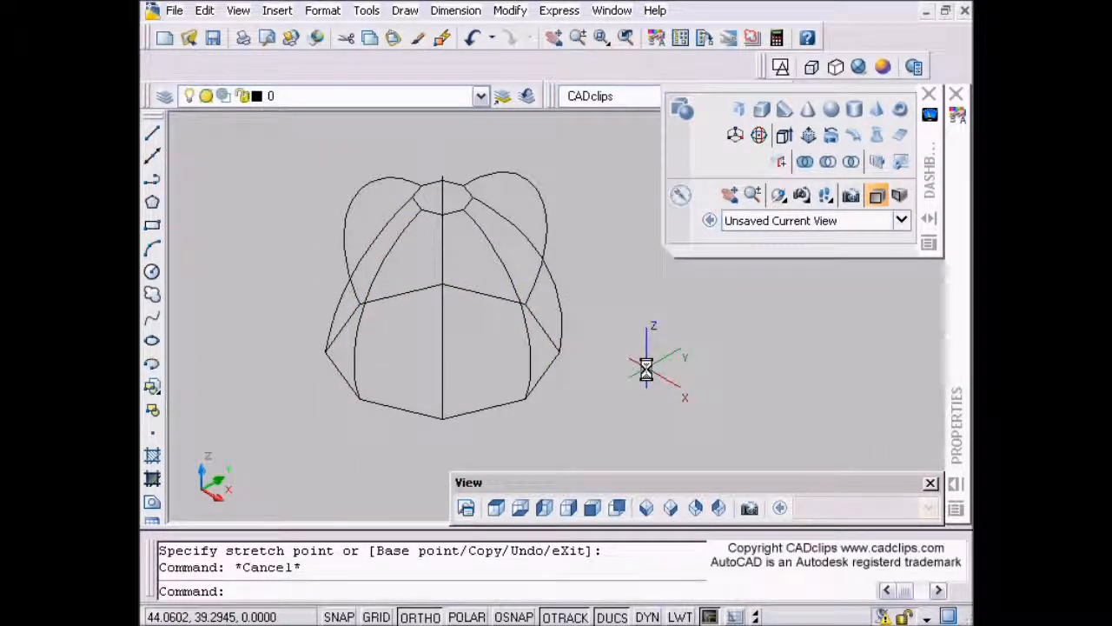
pyautogui.click(877, 135)
pyautogui.click(444, 180)
pyautogui.press('Escape')
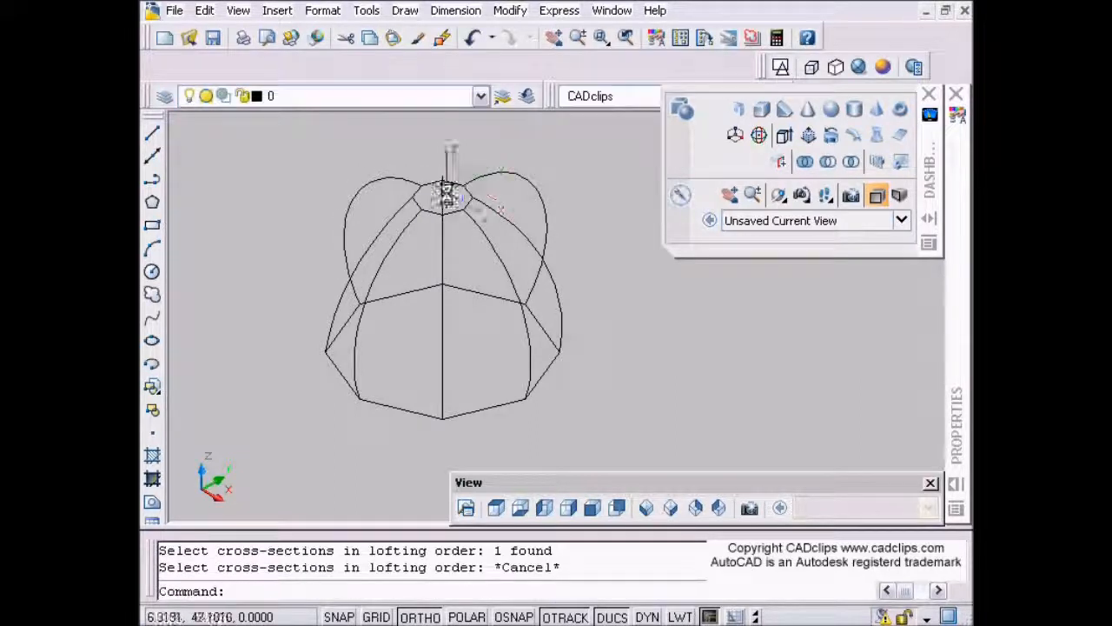
# Step: Loft the small and large octagons with the Guides option, using the eight arcs, including the reshaped ones, as guide curves
pyautogui.click(878, 135)
pyautogui.click(453, 183)
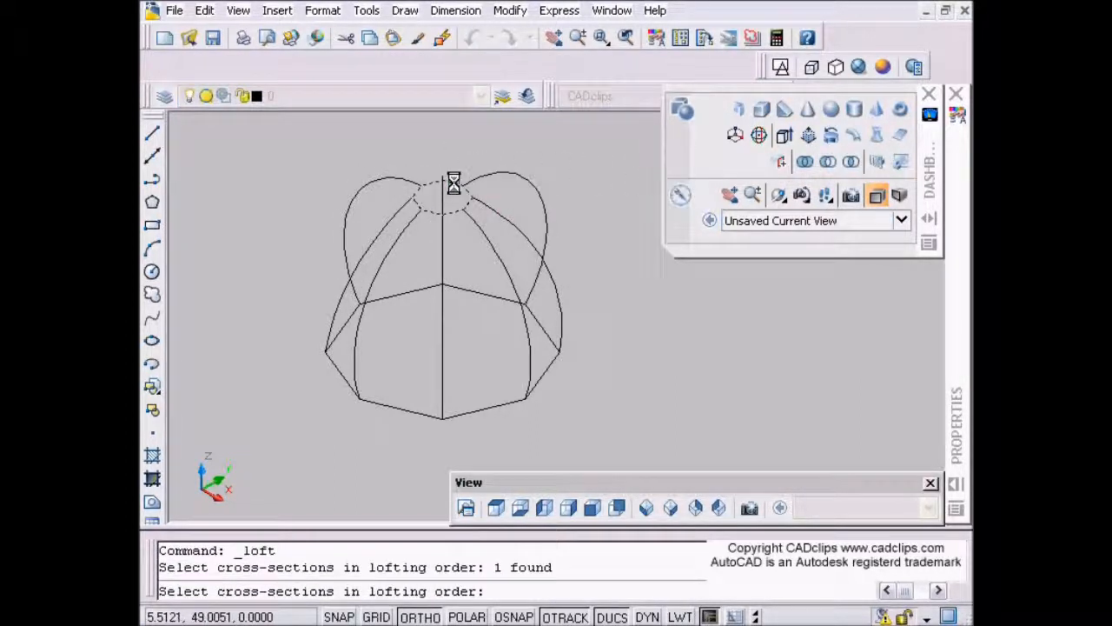
pyautogui.click(465, 413)
pyautogui.press('Return')
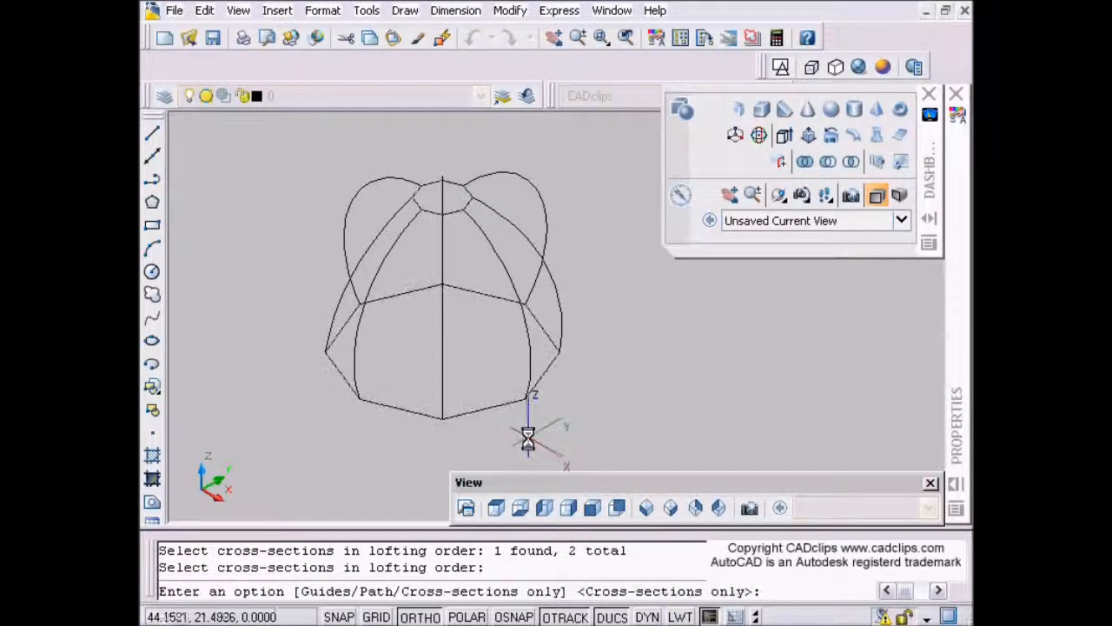
pyautogui.write('g')
pyautogui.press('Return')
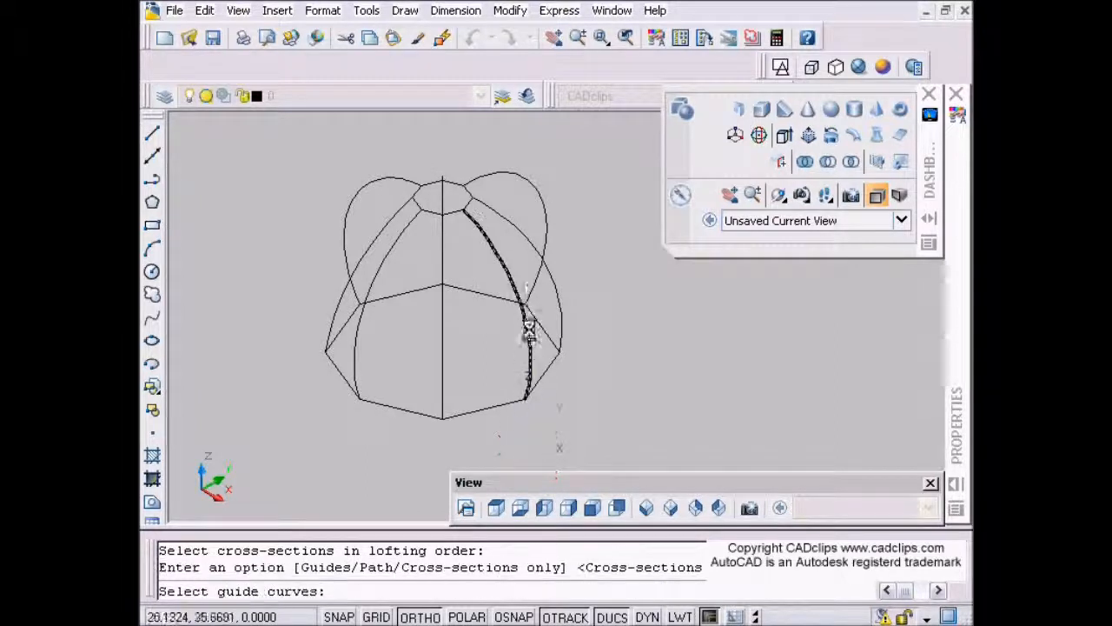
pyautogui.click(605, 238)
pyautogui.click(303, 266)
pyautogui.press('Return')
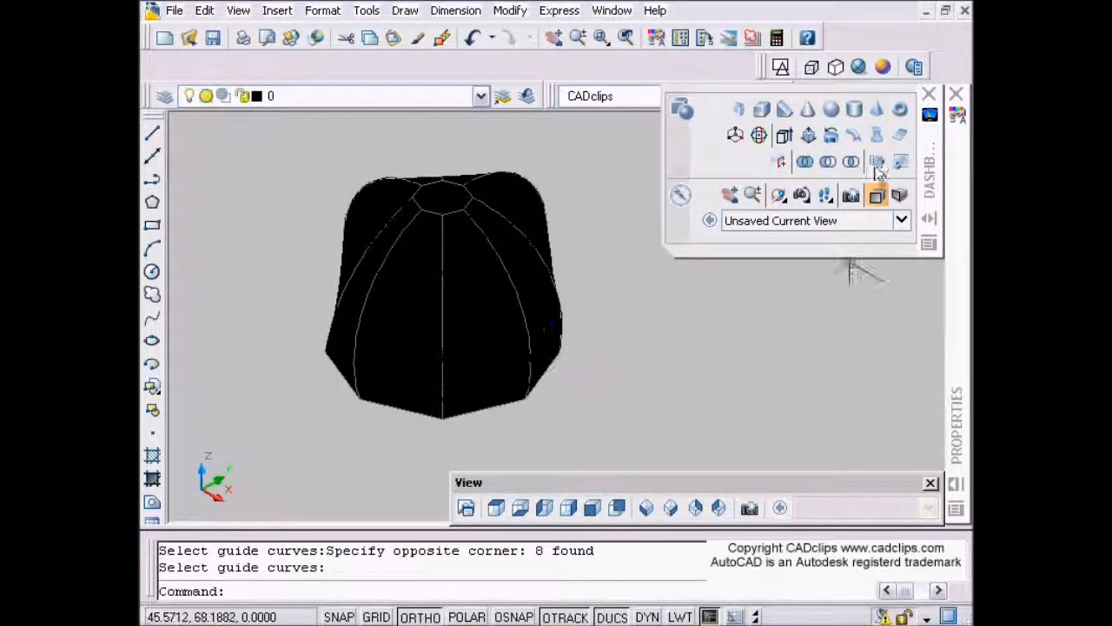
# Step: Apply the Conceptual visual style and examine the irregular lofted solid from several sides
pyautogui.click(882, 67)
pyautogui.moveTo(517, 347)
pyautogui.keyDown('shift'); pyautogui.mouseDown(button='middle')
pyautogui.moveTo(536, 391)
pyautogui.moveTo(625, 396)
pyautogui.mouseUp(button='middle'); pyautogui.keyUp('shift')
pyautogui.keyDown('shift'); pyautogui.moveTo(722, 396); pyautogui.dragTo(536, 394, button='middle'); pyautogui.keyUp('shift')
pyautogui.scroll(4, 516, 291)
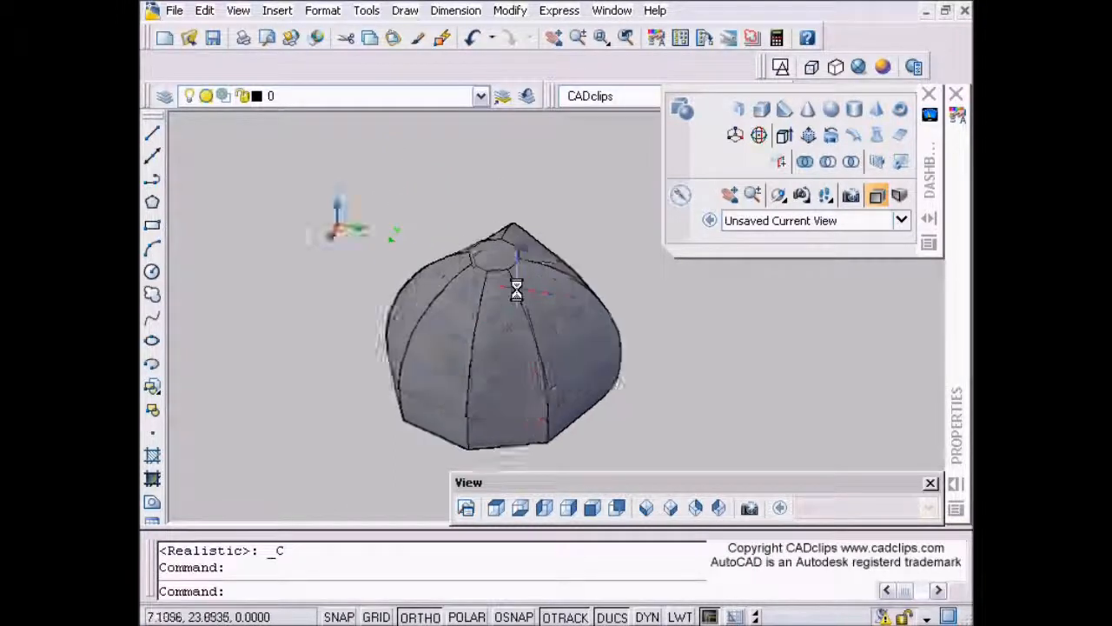
pyautogui.moveTo(514, 310); pyautogui.dragTo(458, 236, button='middle')
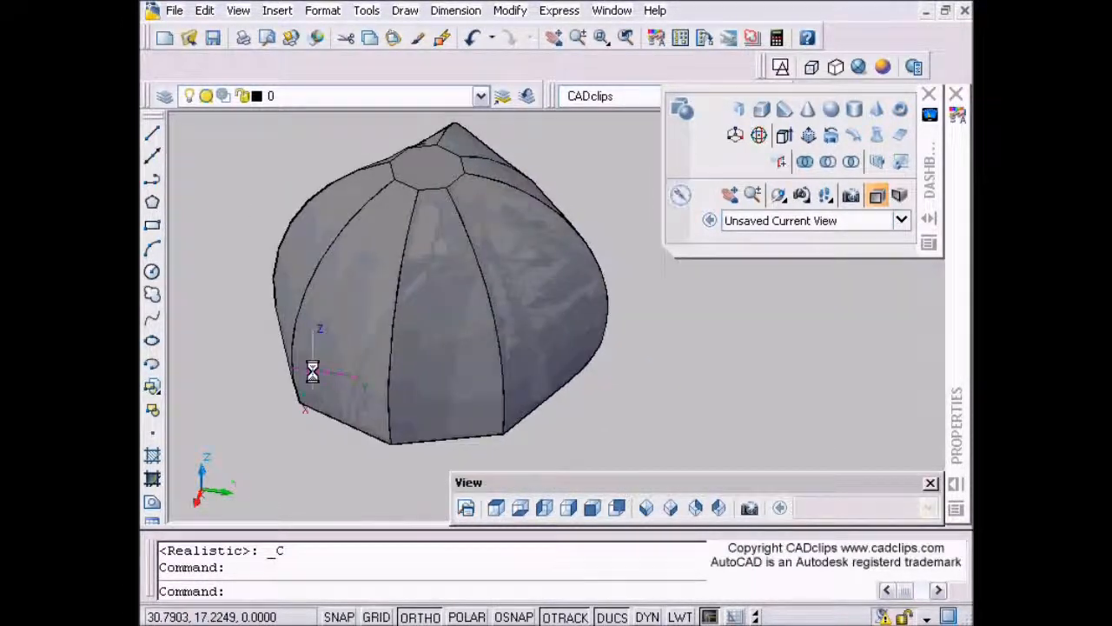
pyautogui.moveTo(477, 344); pyautogui.dragTo(514, 360, button='middle')
pyautogui.scroll(-3, 467, 357)
pyautogui.scroll(4, 510, 286)
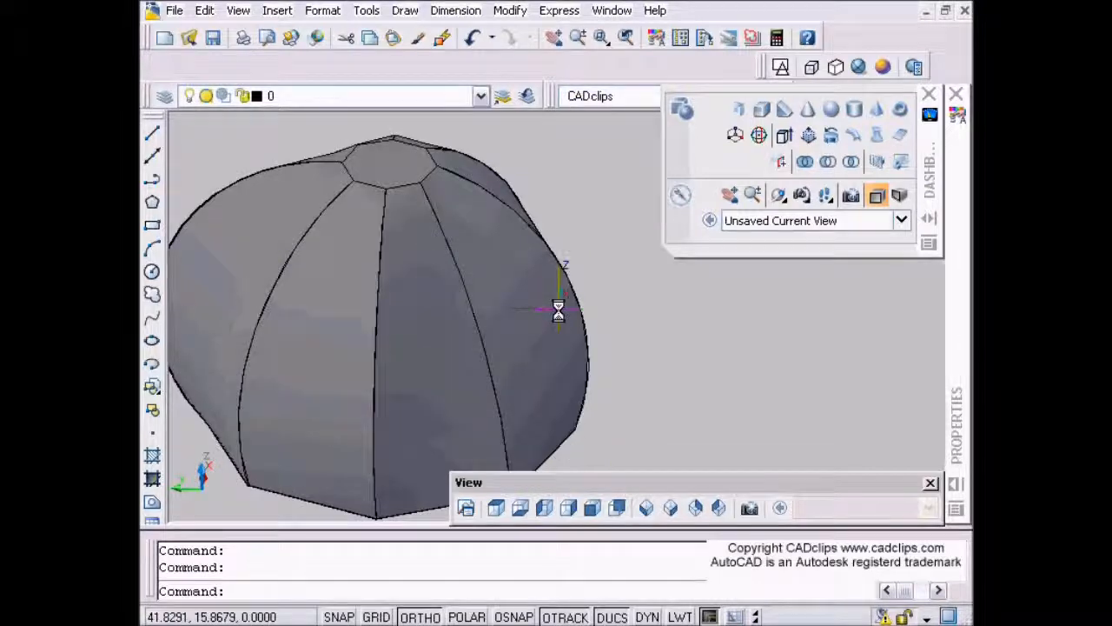
pyautogui.scroll(-2, 632, 382)
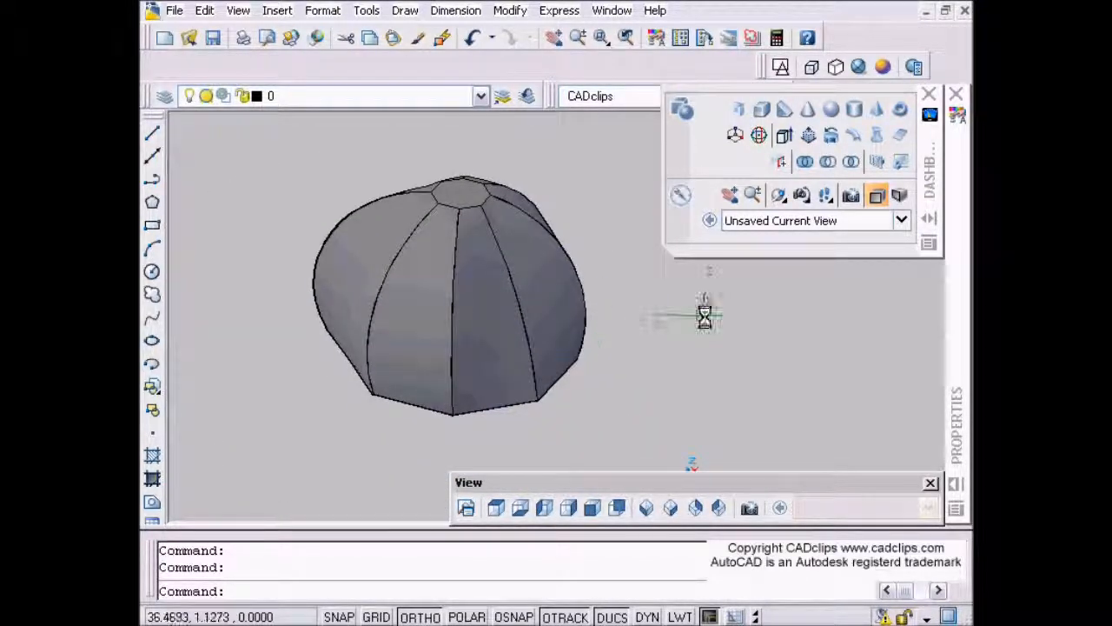
pyautogui.press('F10')
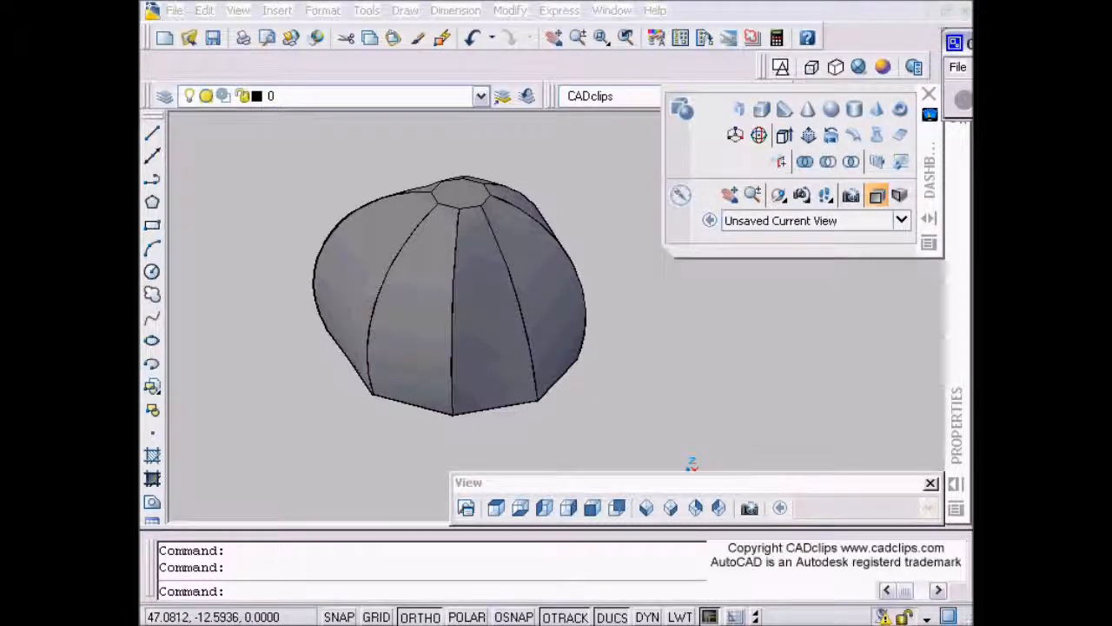